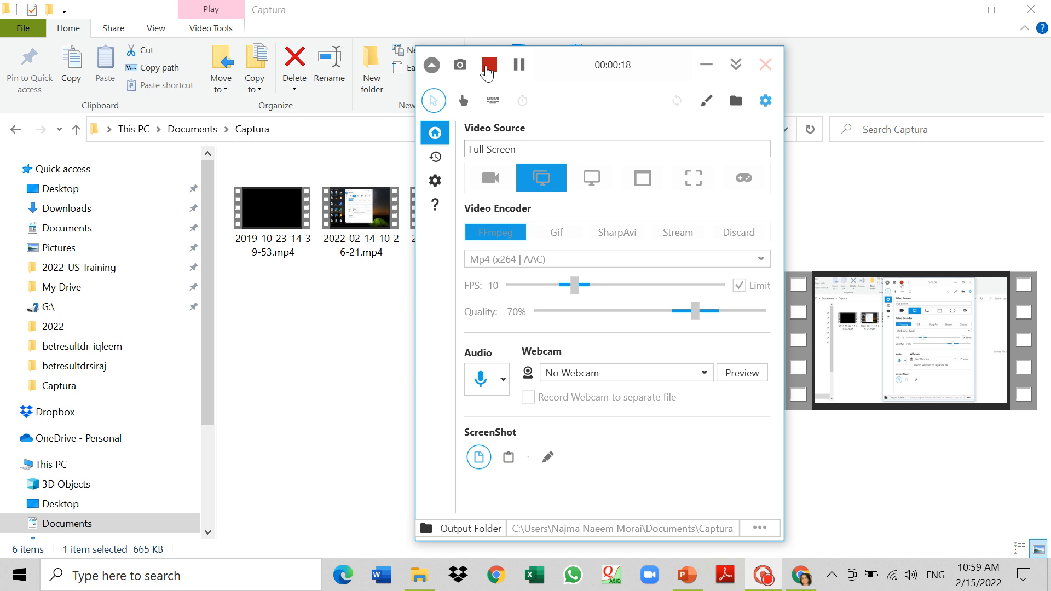
Bring up the Endnote Tutorial presentation's content slide, and launch the EndNote Program by searching Windows for "endnote".
left_click(686, 575)
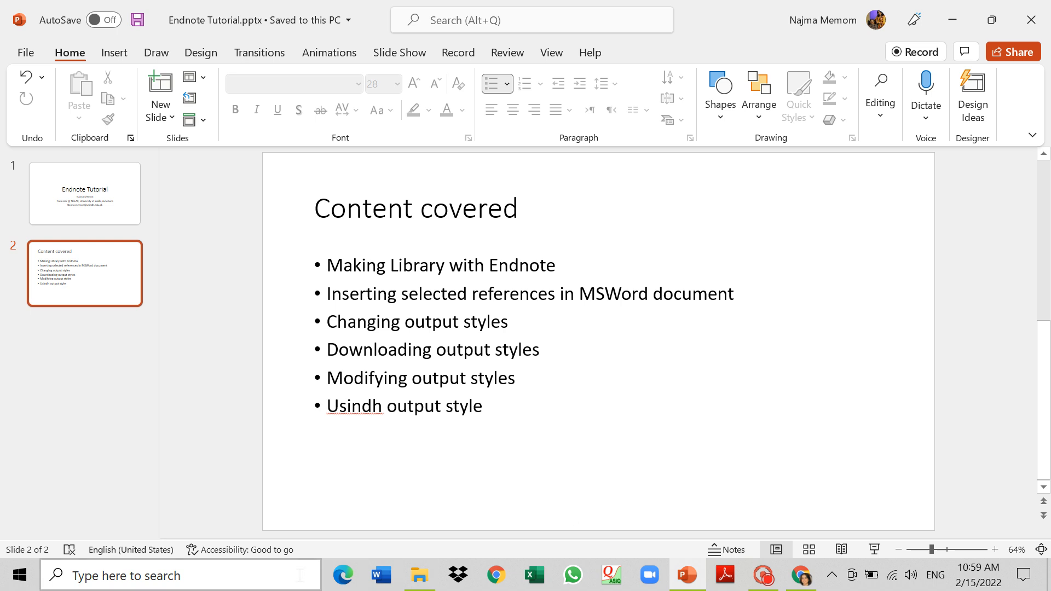
left_click(249, 576)
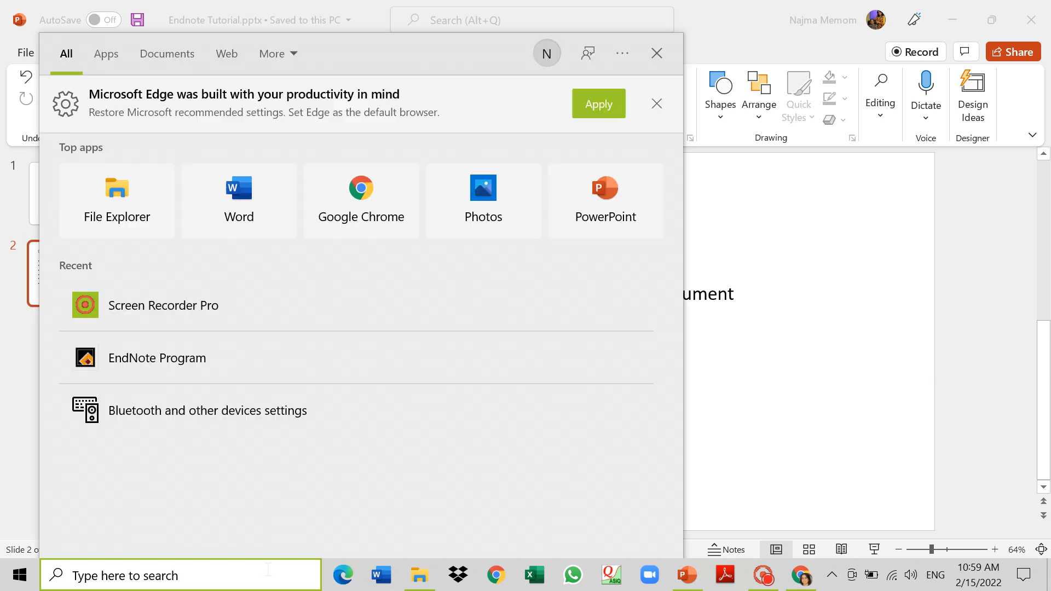
type("endnote")
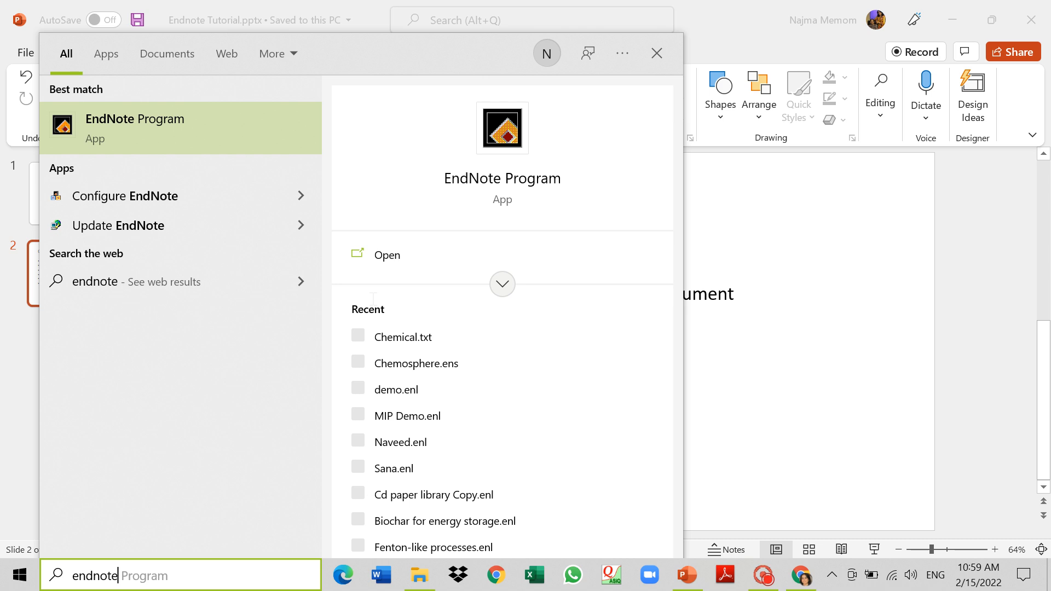
left_click(386, 260)
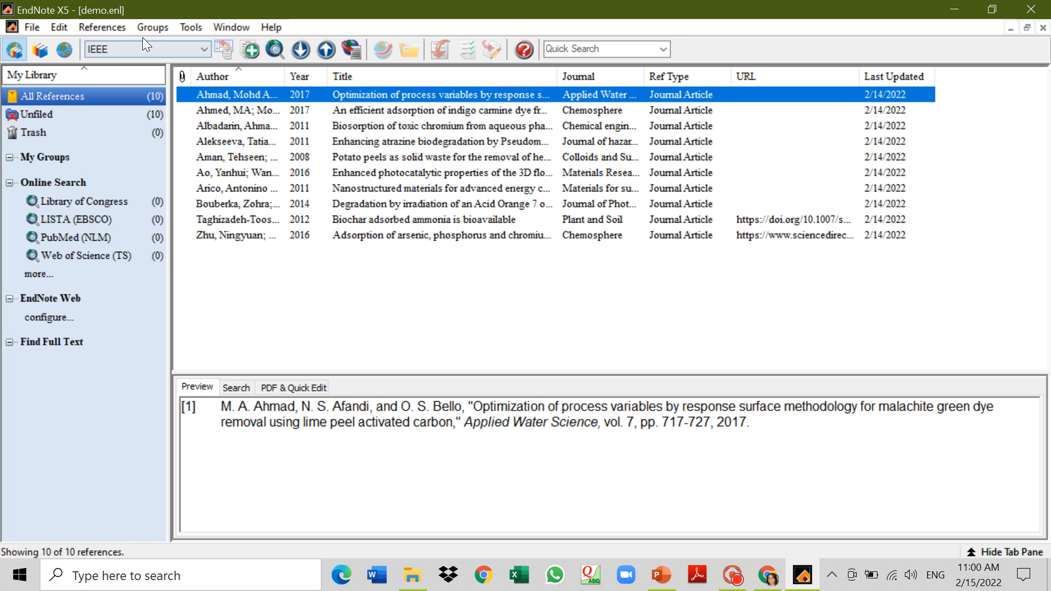
Create a new EndNote reference library named demo2 on the Desktop.
left_click(27, 26)
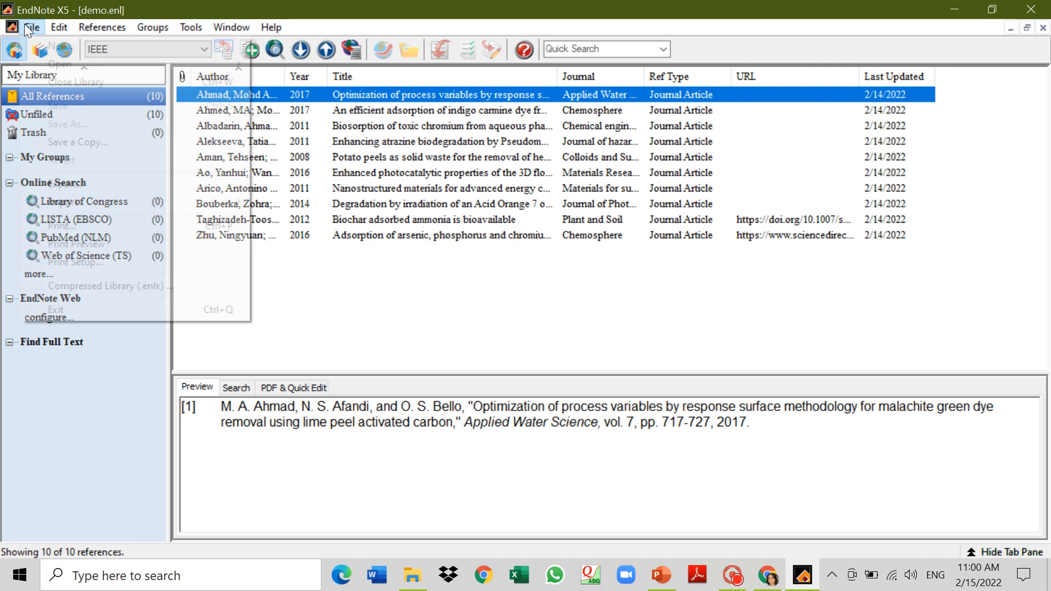
left_click(39, 44)
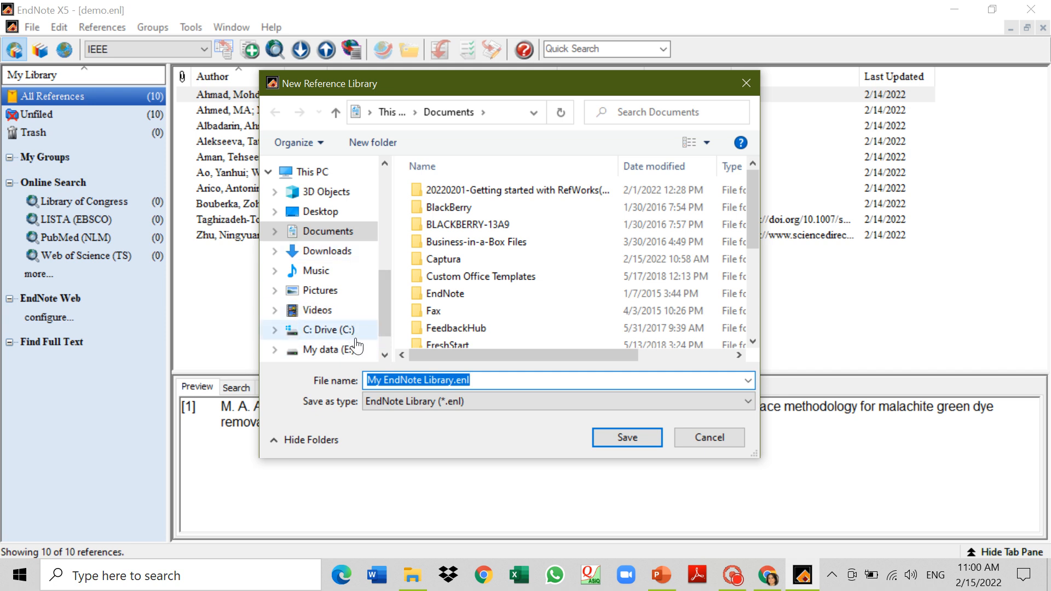
left_click(323, 213)
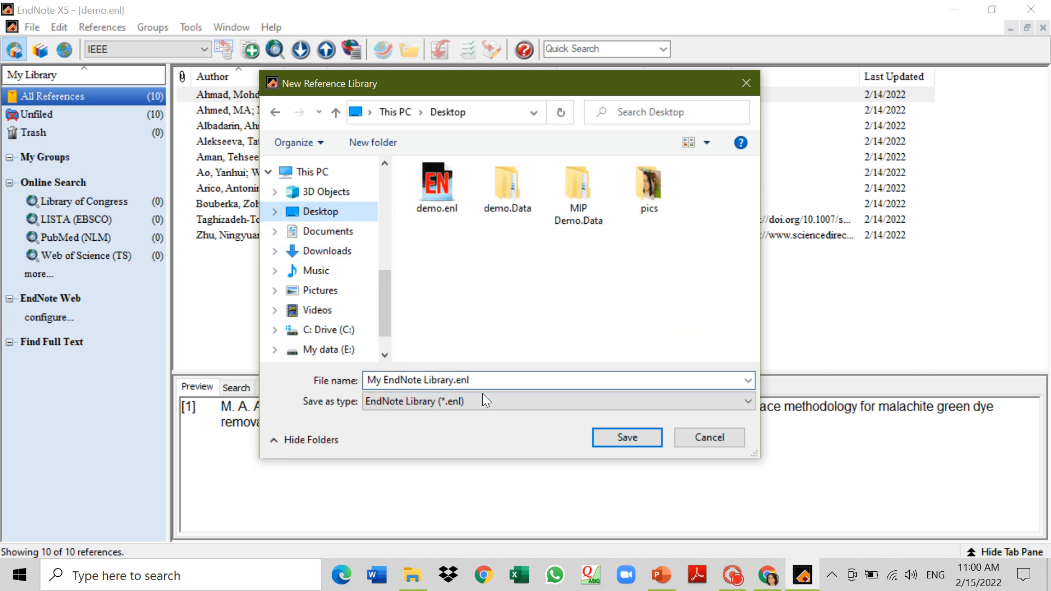
left_click(492, 378)
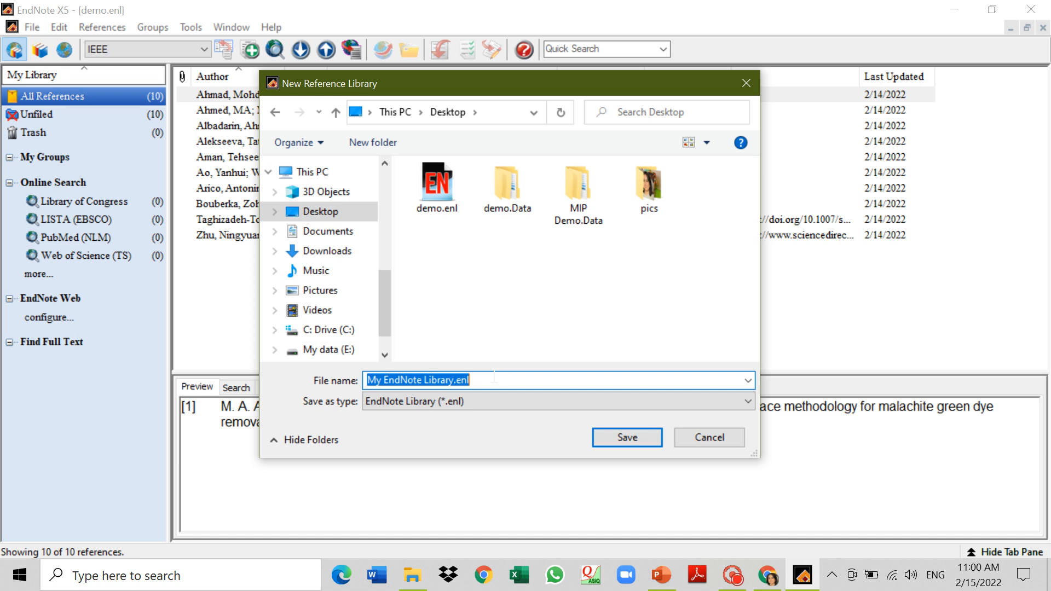
type("d")
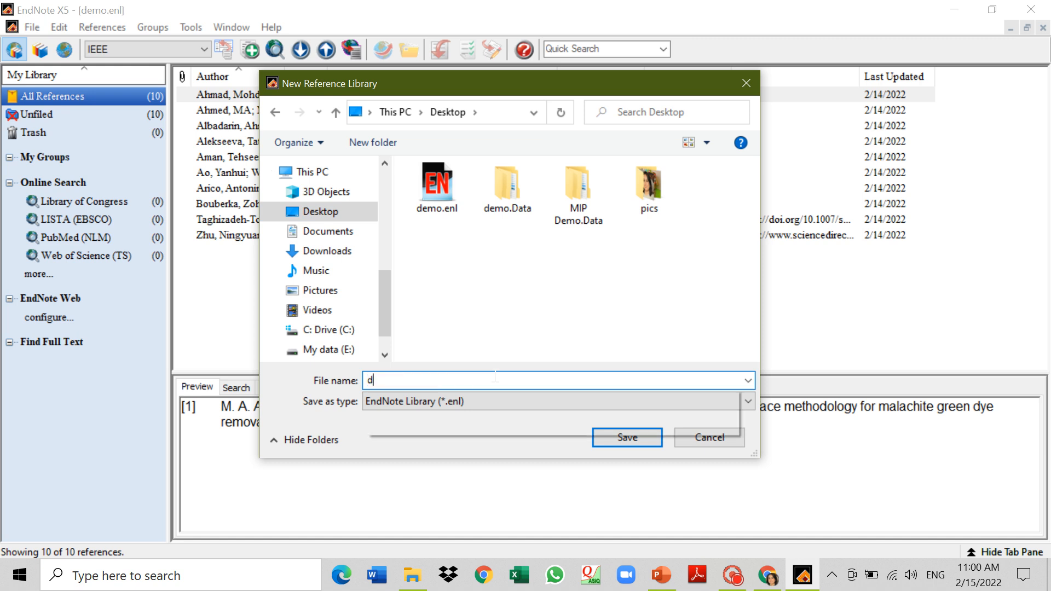
type("emo")
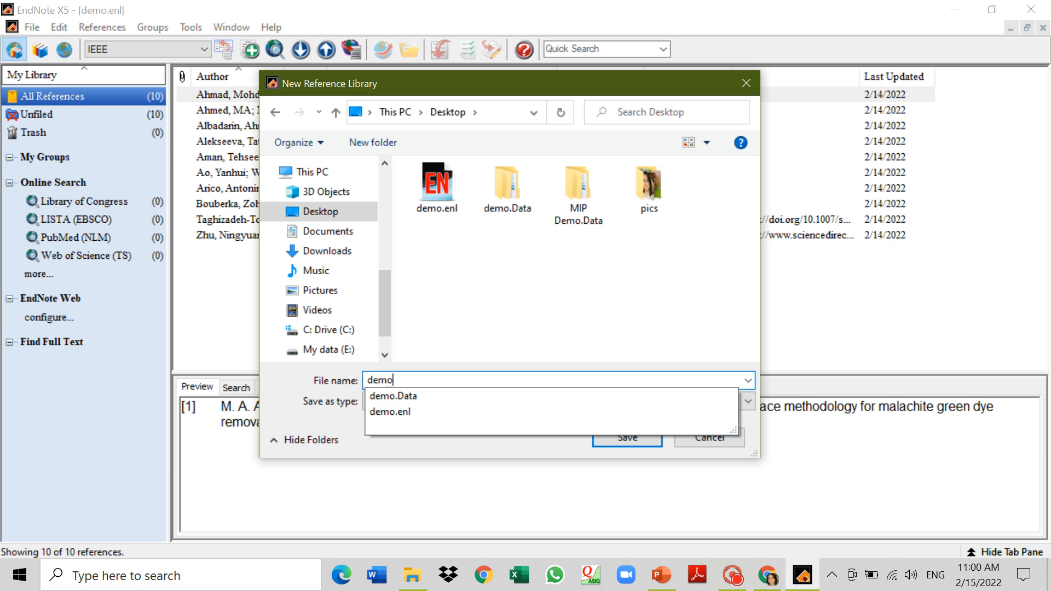
type("2")
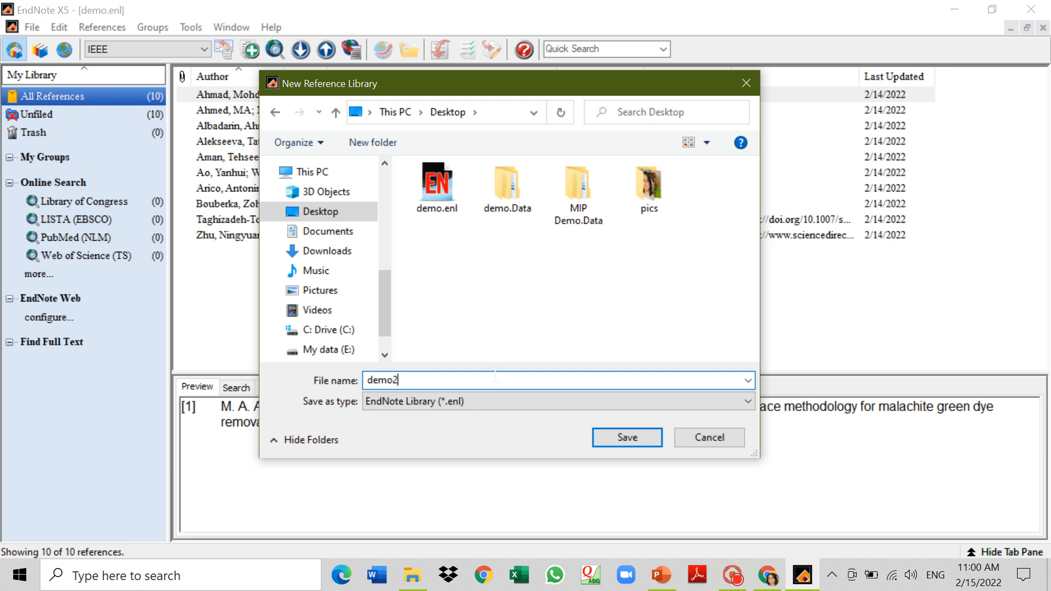
left_click(647, 438)
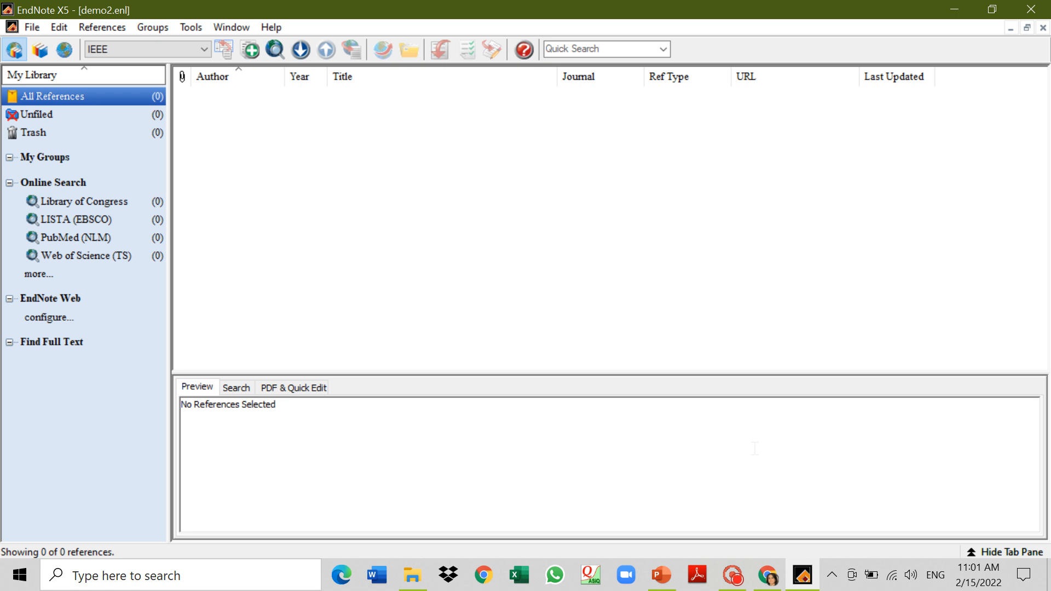
Switch to Google Scholar in Chrome and search for "polymer composites" using the suggested query.
left_click(485, 577)
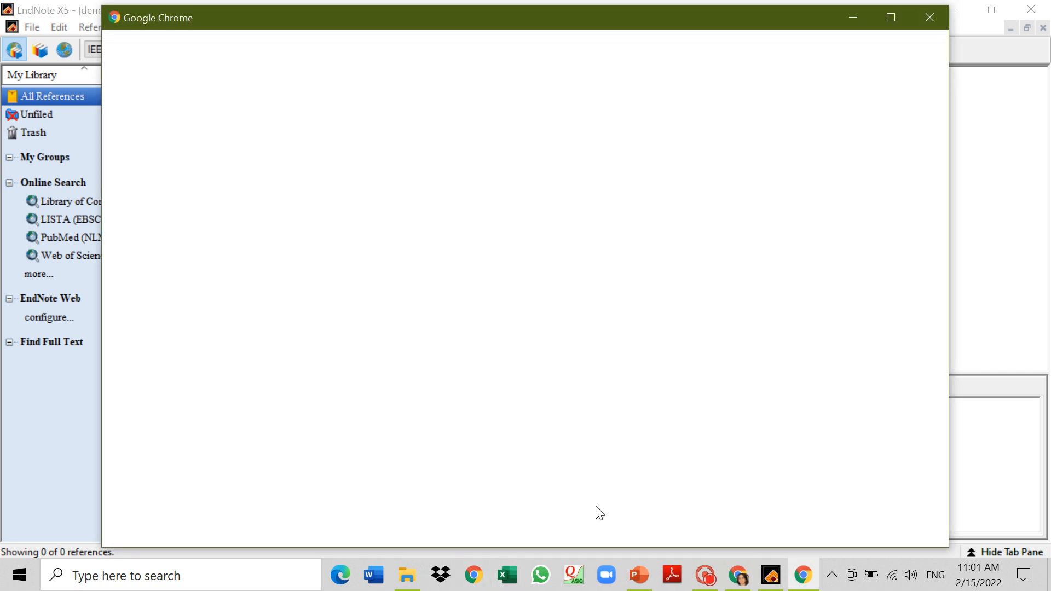
left_click(928, 19)
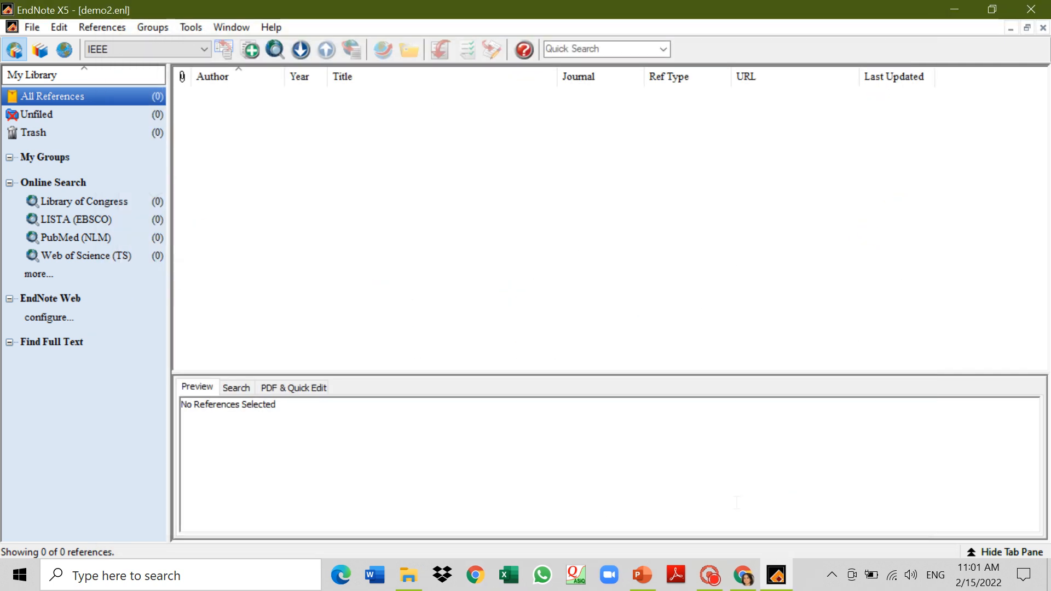
left_click(763, 578)
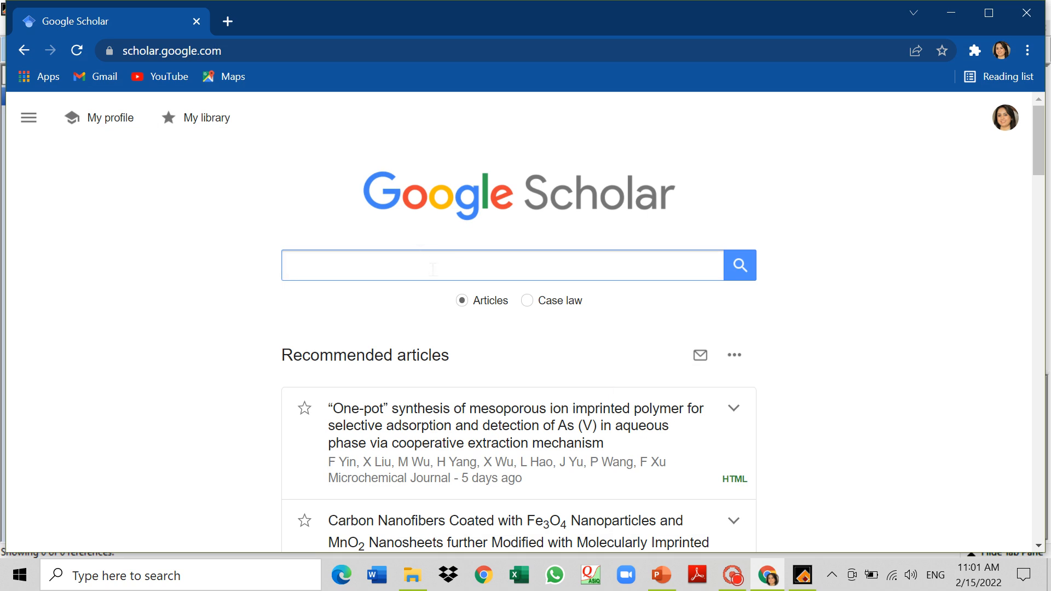
type("p")
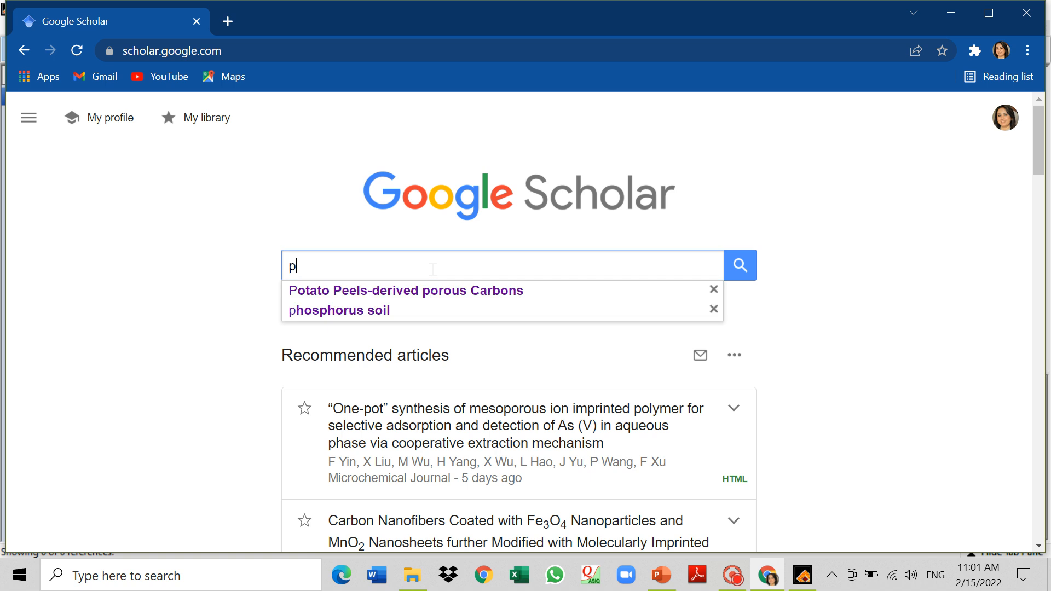
type("olymer")
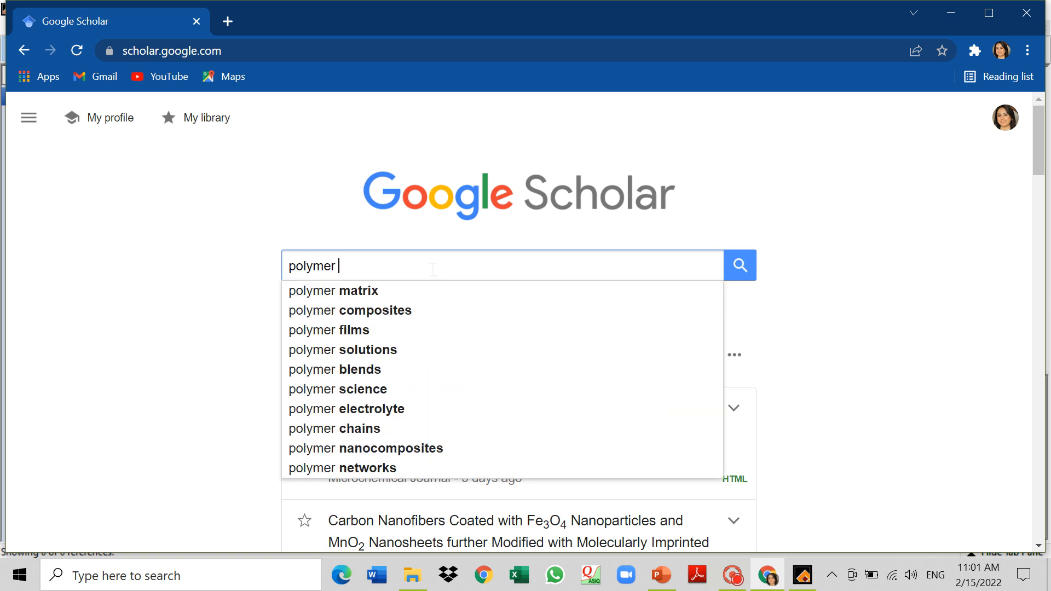
left_click(418, 311)
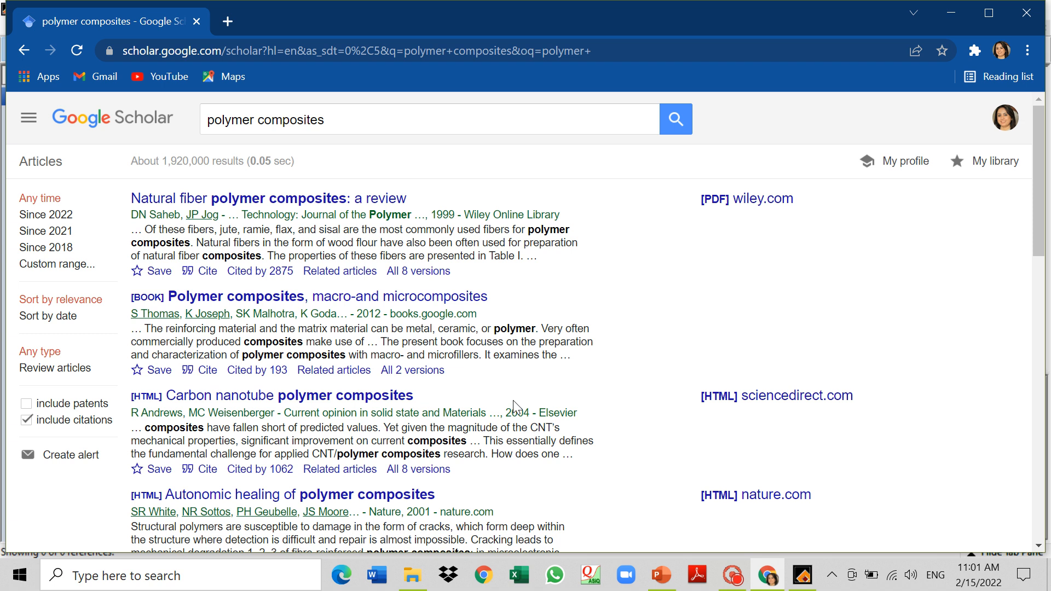
Export the ScienceDirect citation of "Carbon nanotube polymer composites" to RIS, and import it into the demo2 library, selecting the reference for preview.
left_click(363, 402)
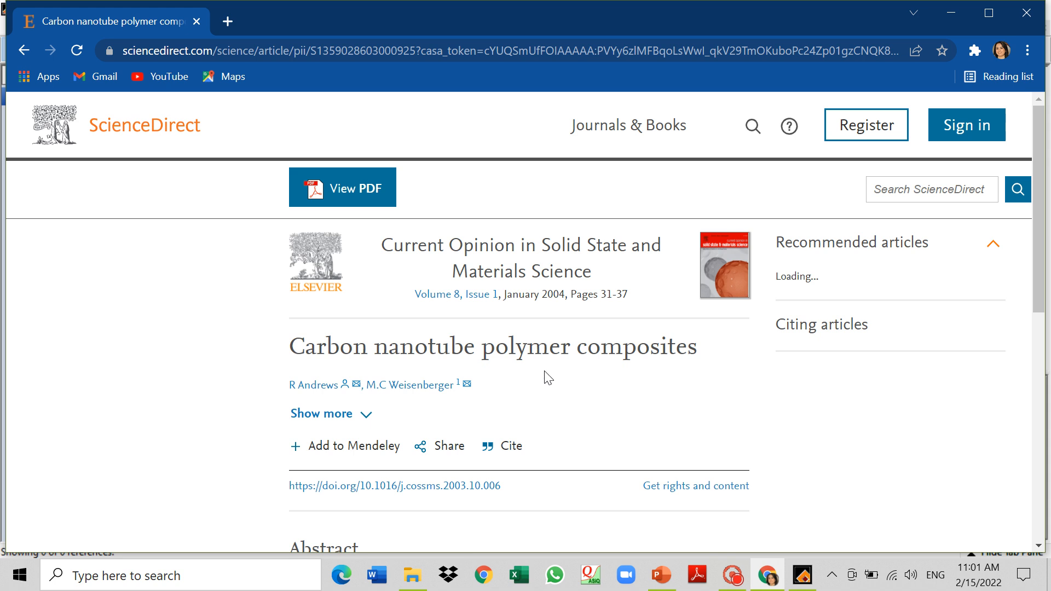
scroll(525, 449, "down", 2)
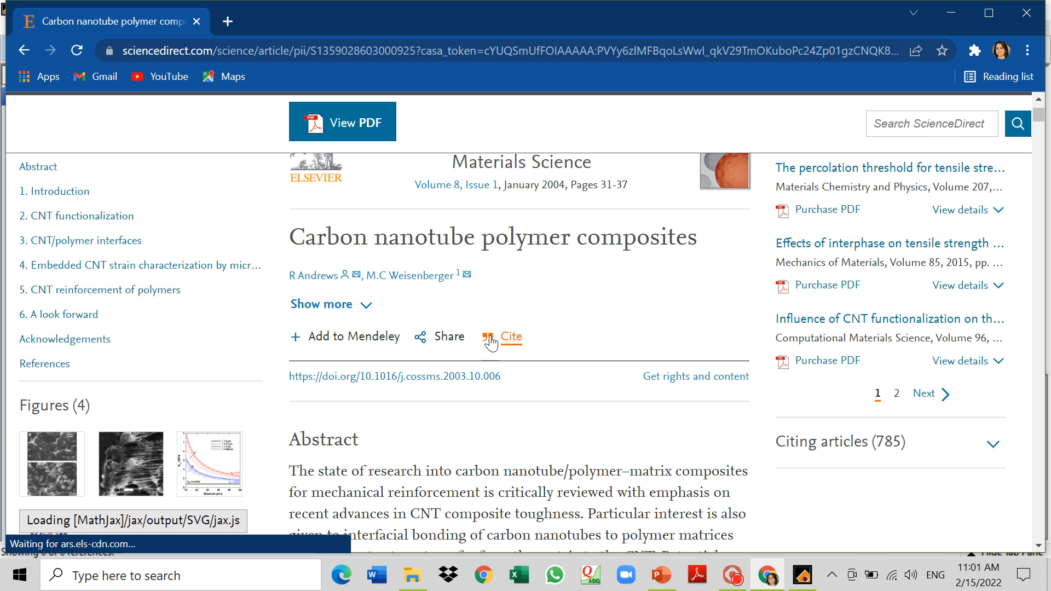
left_click(491, 341)
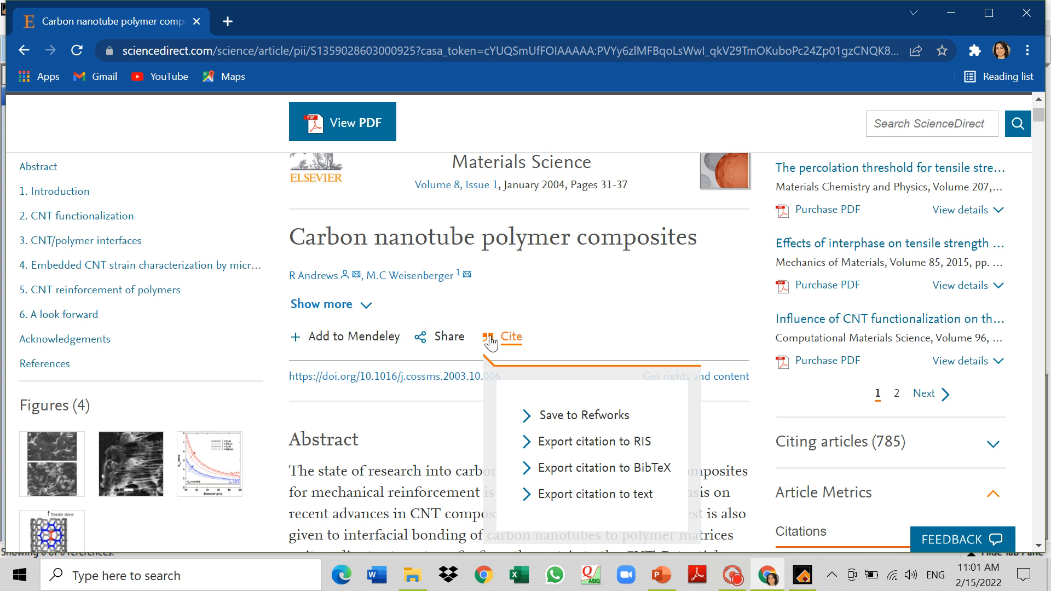
left_click(540, 443)
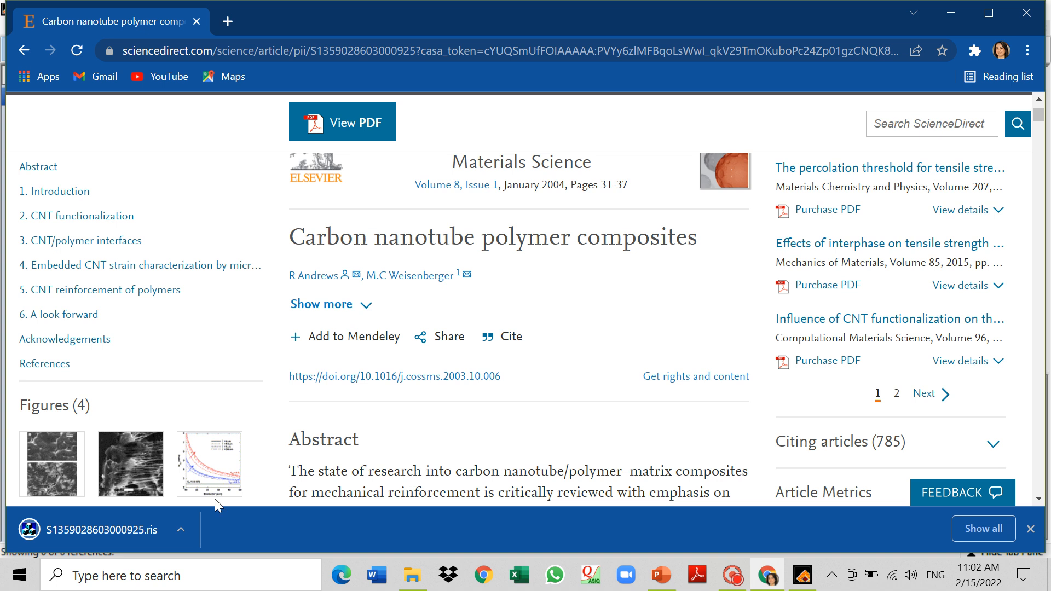
left_click(142, 531)
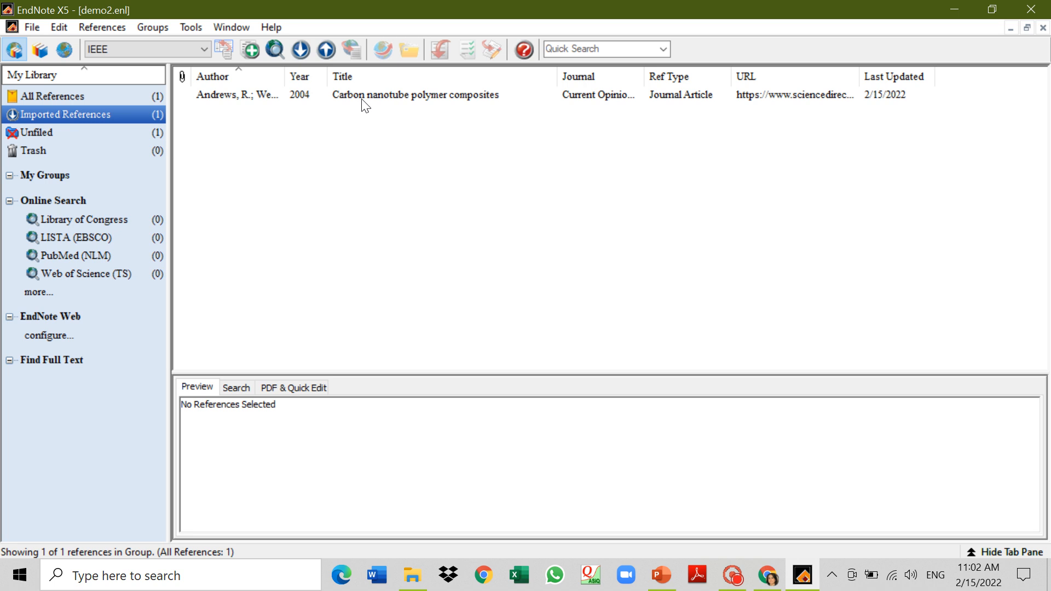
left_click(243, 95)
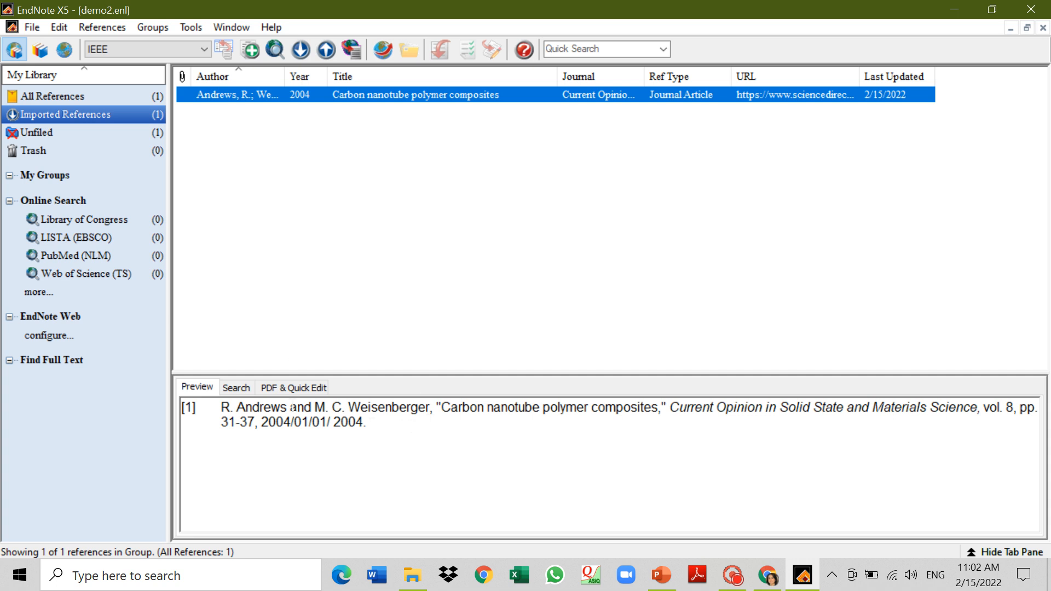
Switch back to Chrome, return to the Scholar results and open the Nature article "Autonomic healing of polymer composites".
left_click(483, 575)
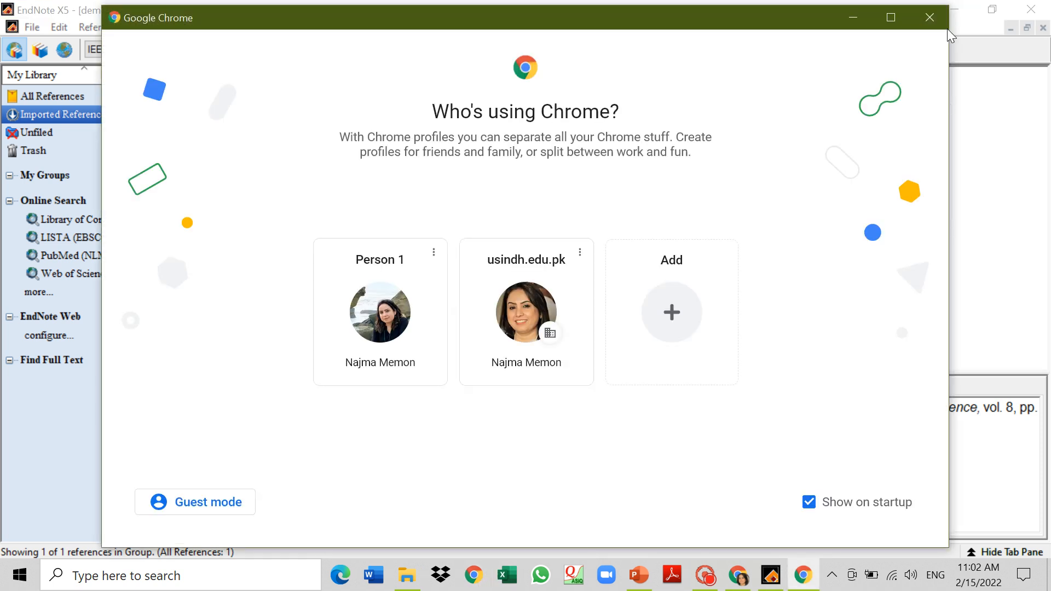
left_click(936, 13)
left_click(771, 576)
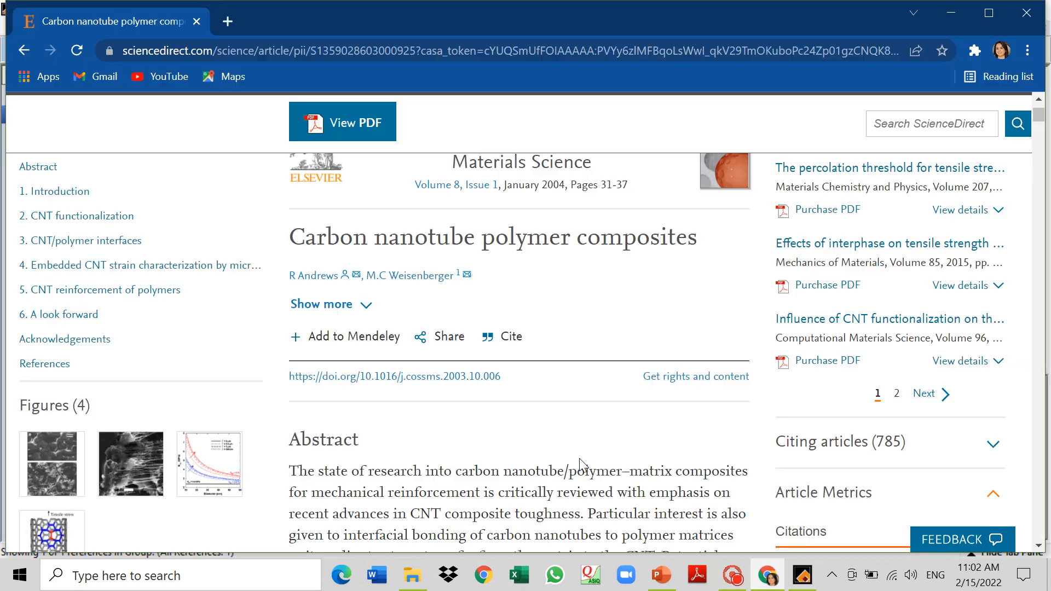
left_click(24, 50)
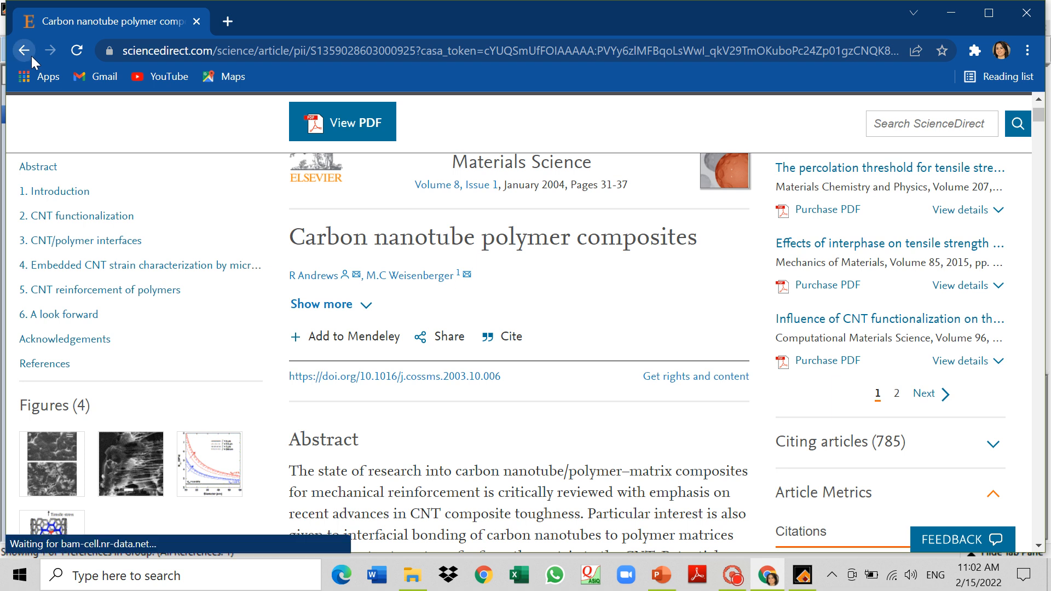
scroll(657, 348, "down", 4)
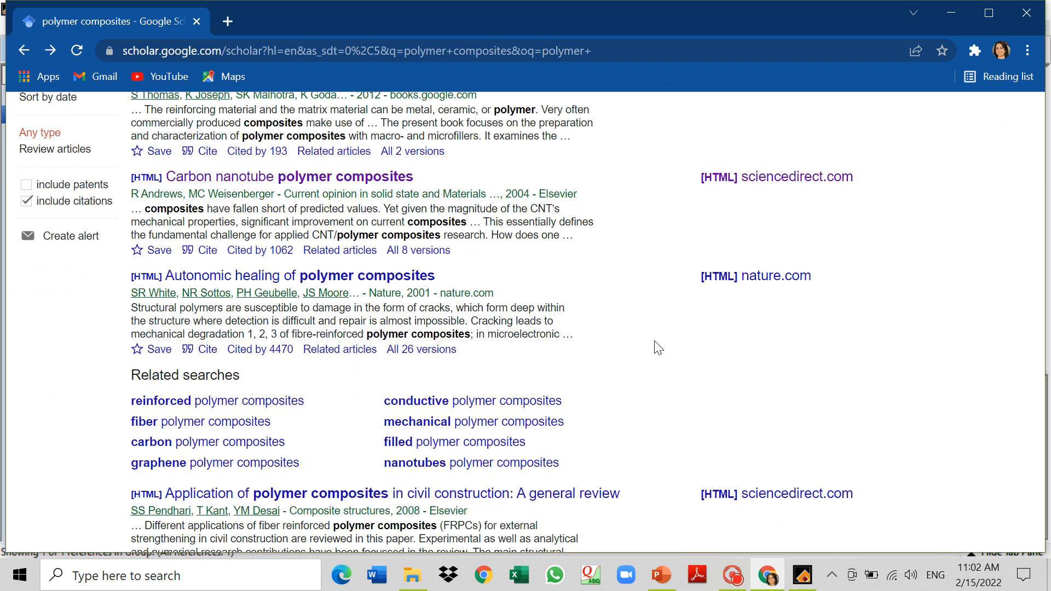
left_click(325, 281)
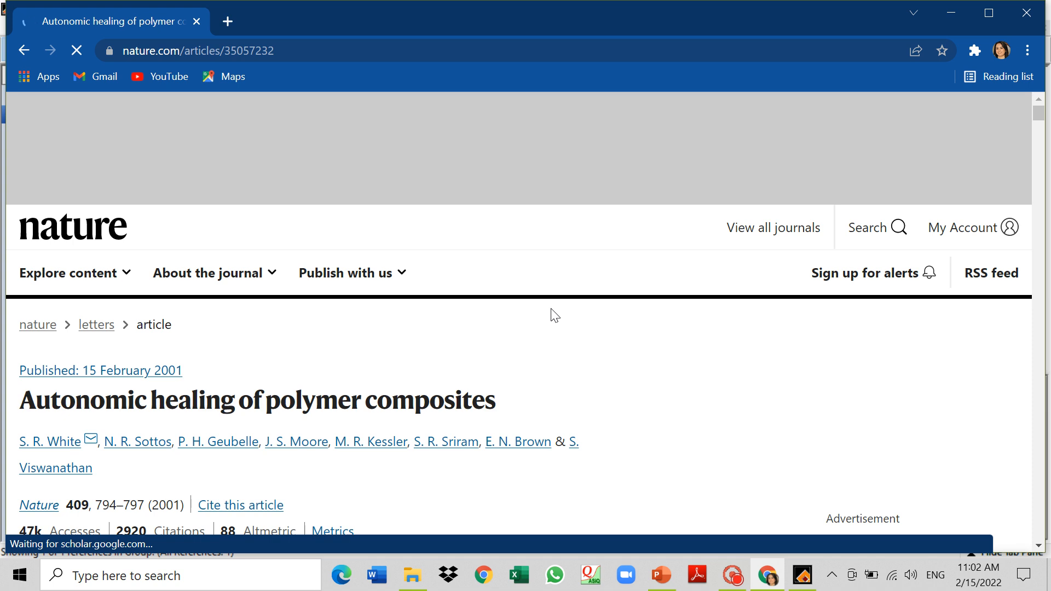
Download the Nature article's citation as an RIS file and import it into the demo2 library.
scroll(554, 314, "down", 4)
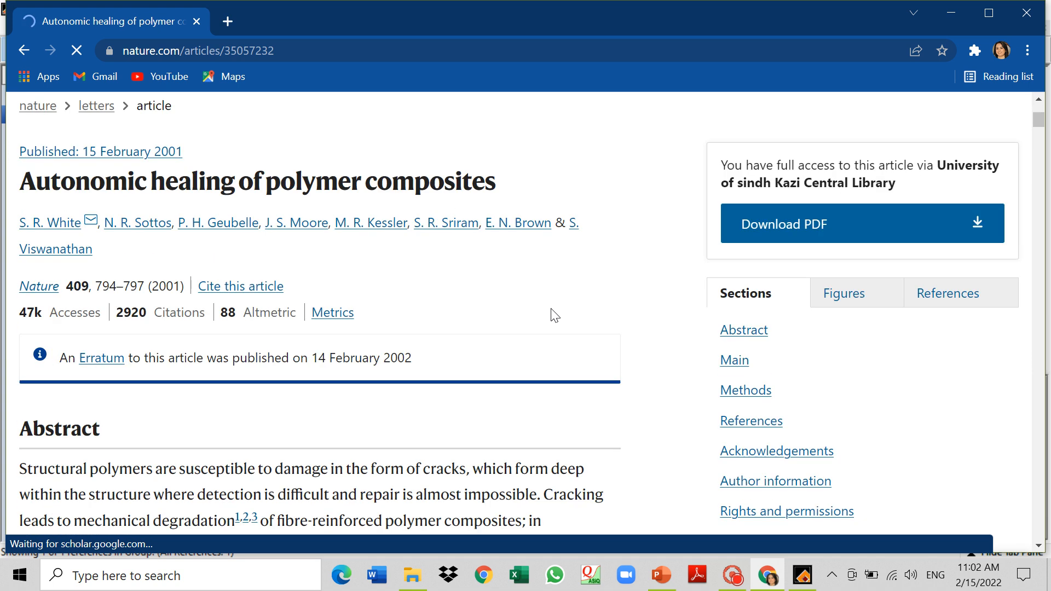
scroll(553, 313, "up", 4)
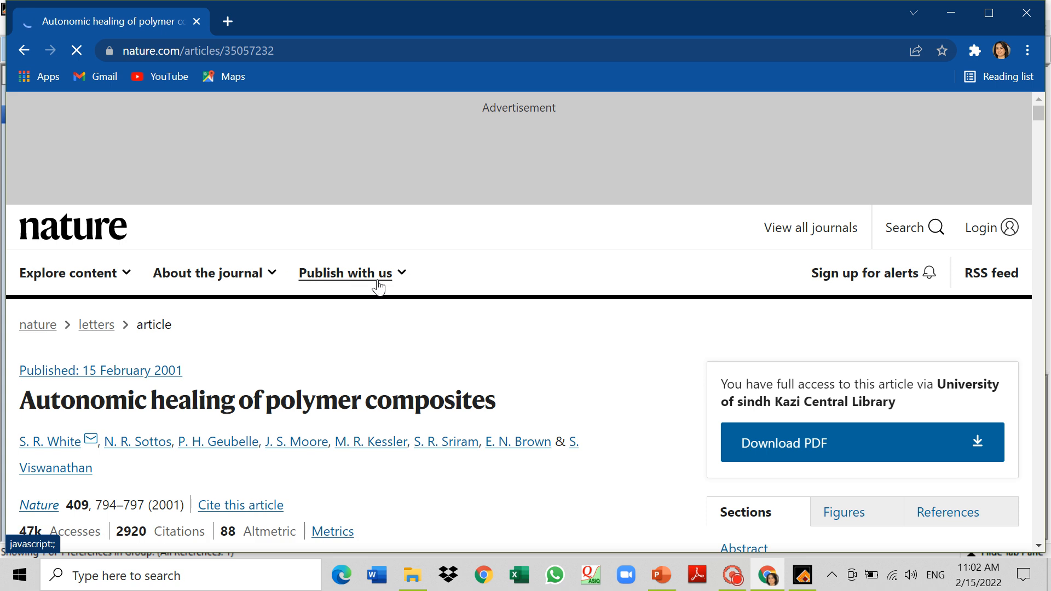
scroll(472, 321, "down", 2)
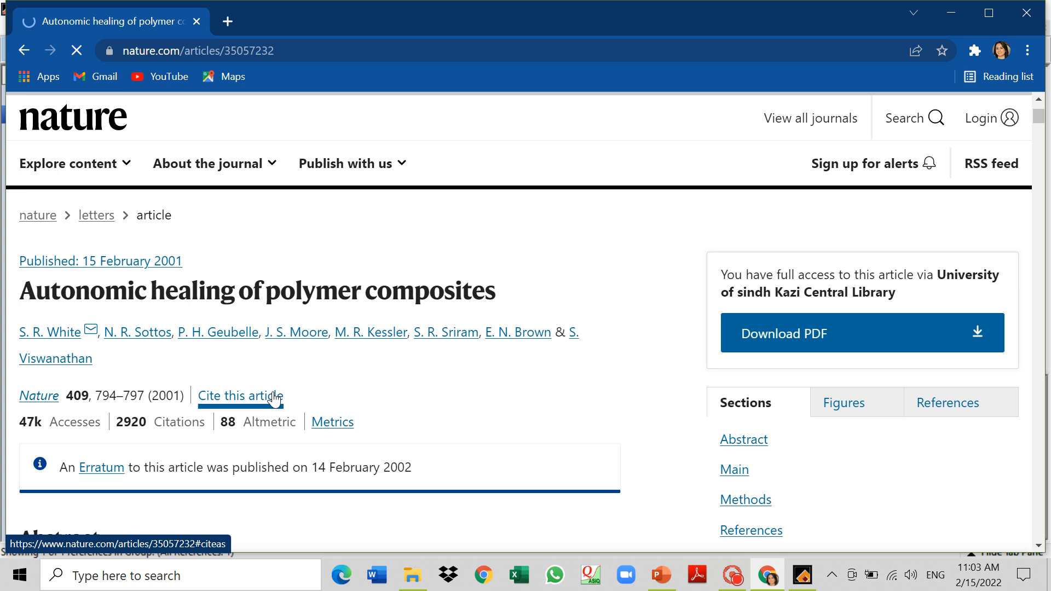
left_click(245, 401)
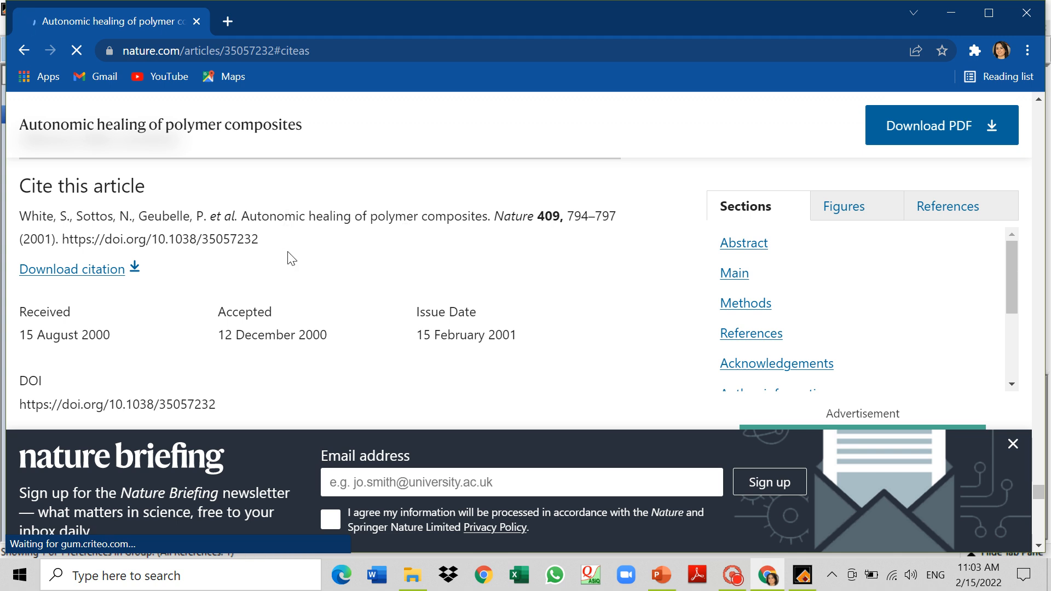
left_click(123, 279)
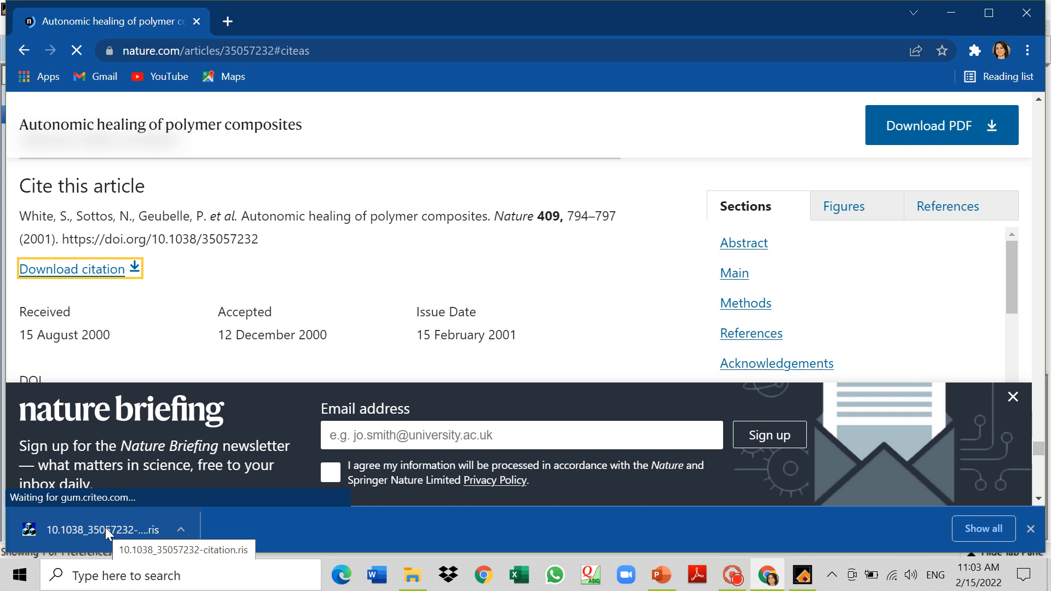
left_click(105, 527)
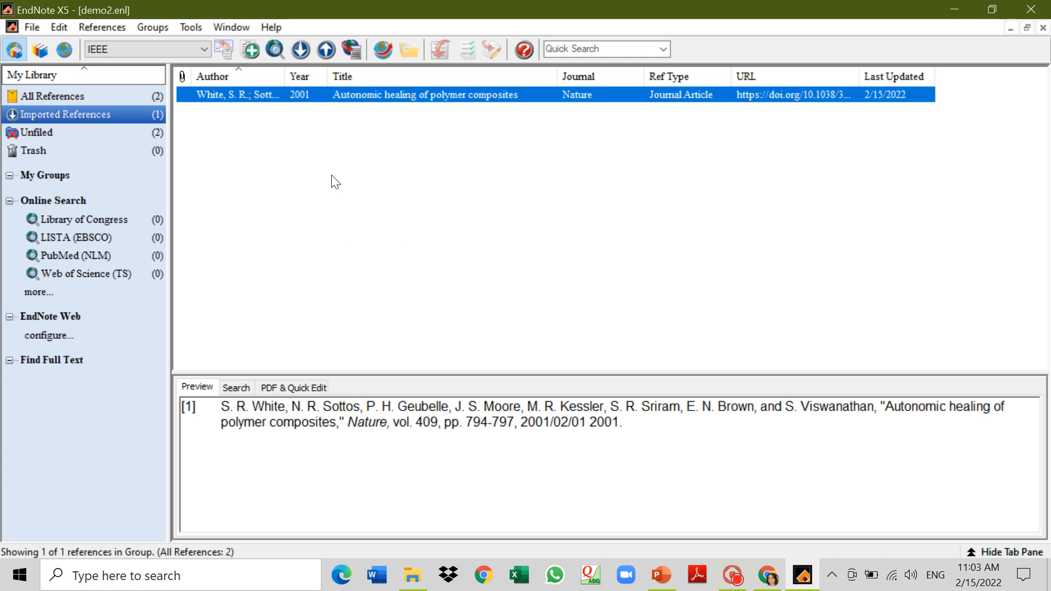
Show all references in the demo2 library, minimize it, and maximize the demo library instead.
left_click(136, 97)
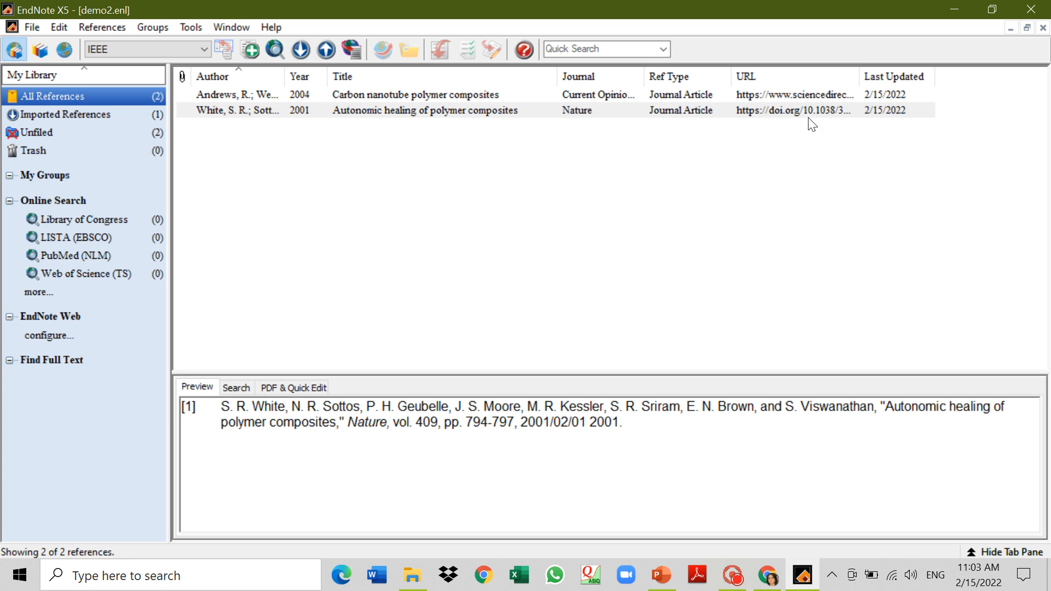
left_click(1010, 31)
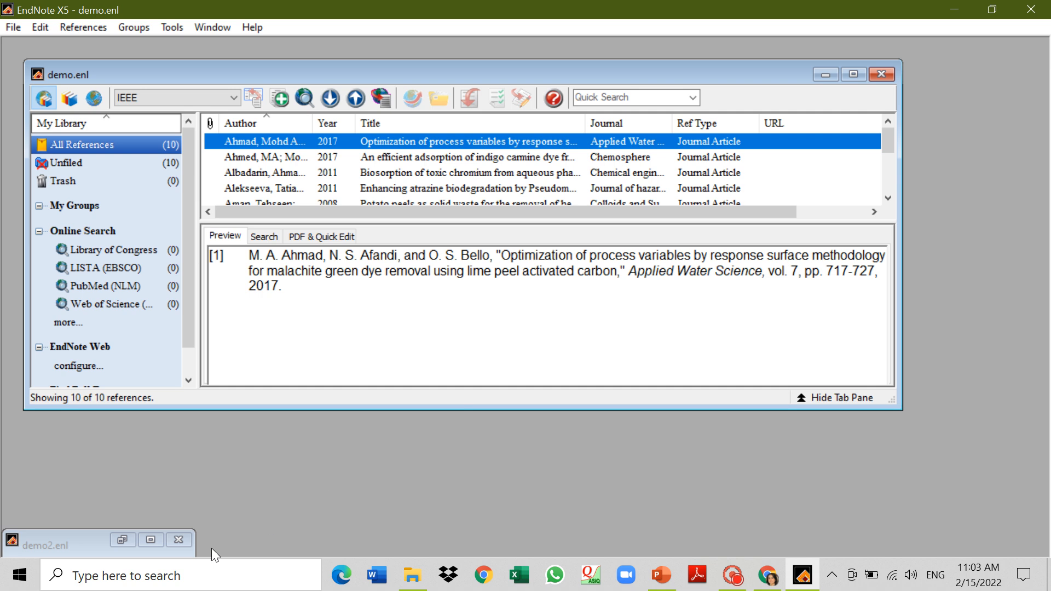
left_click(152, 538)
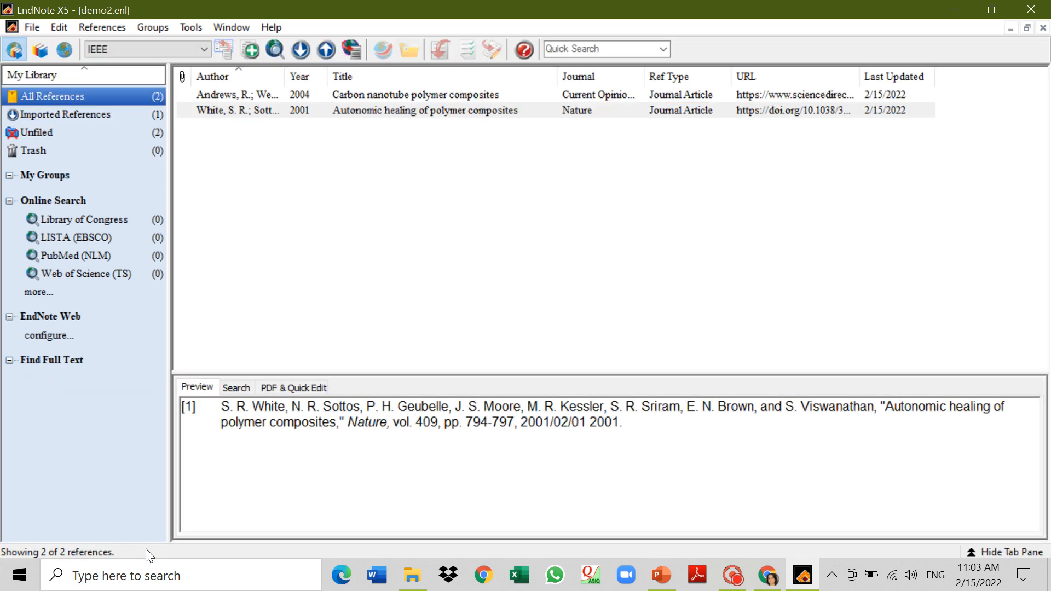
left_click(1010, 28)
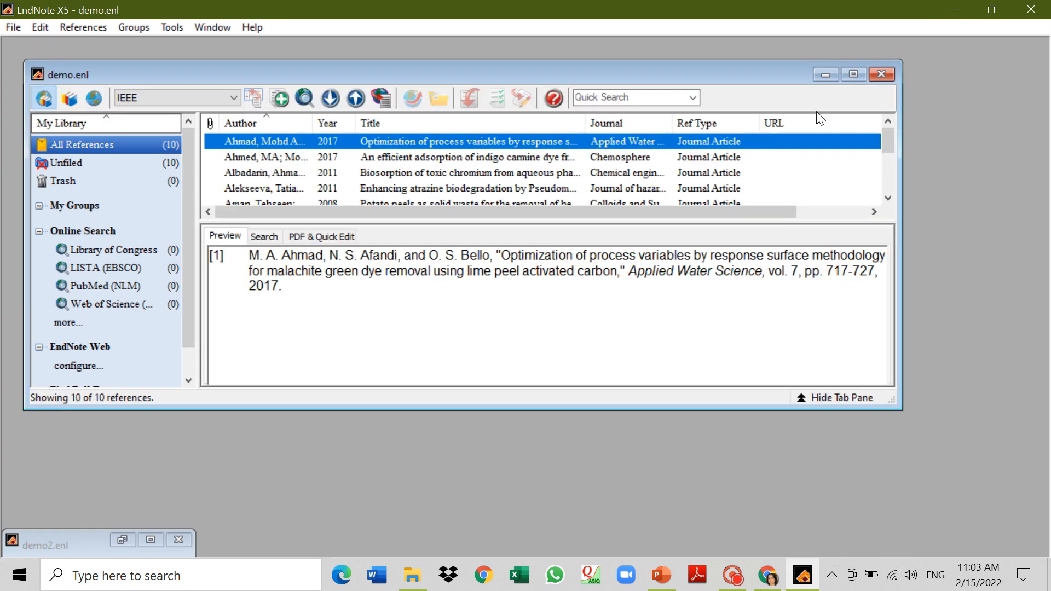
left_click(856, 72)
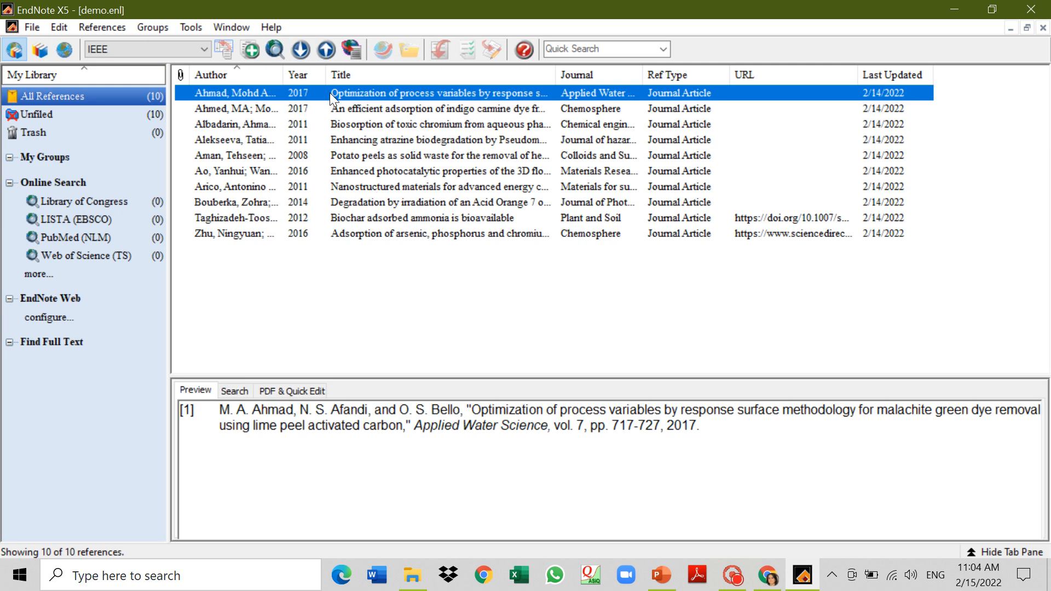
Copy the first five references of the demo library, from "Optimization of process variables" through "Potato peels as solid waste".
key("shift+Down")
key("shift+Down")
key("shift+Down")
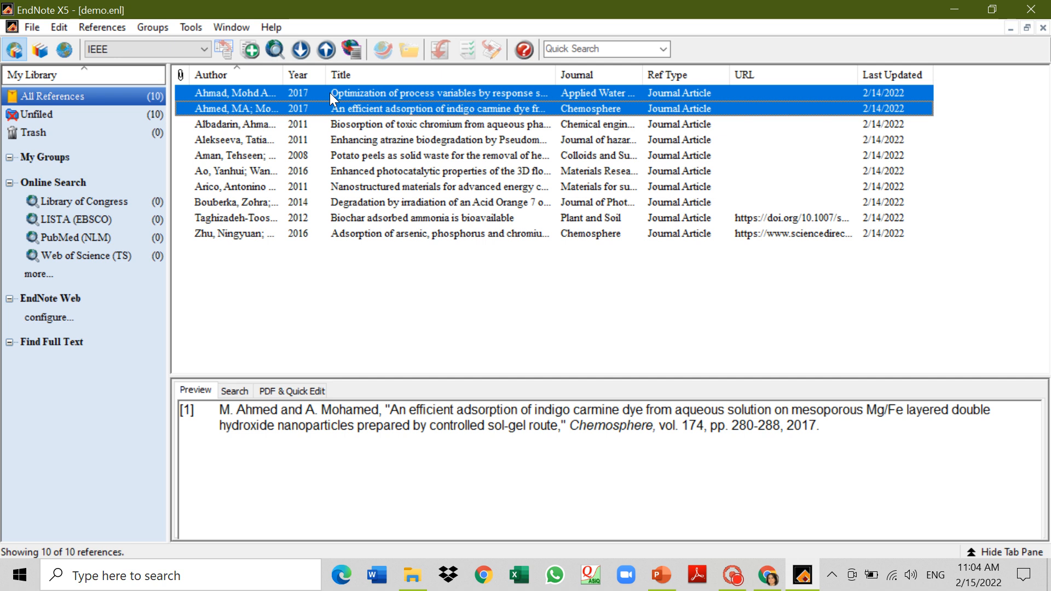
key("shift+Down")
right_click(330, 93)
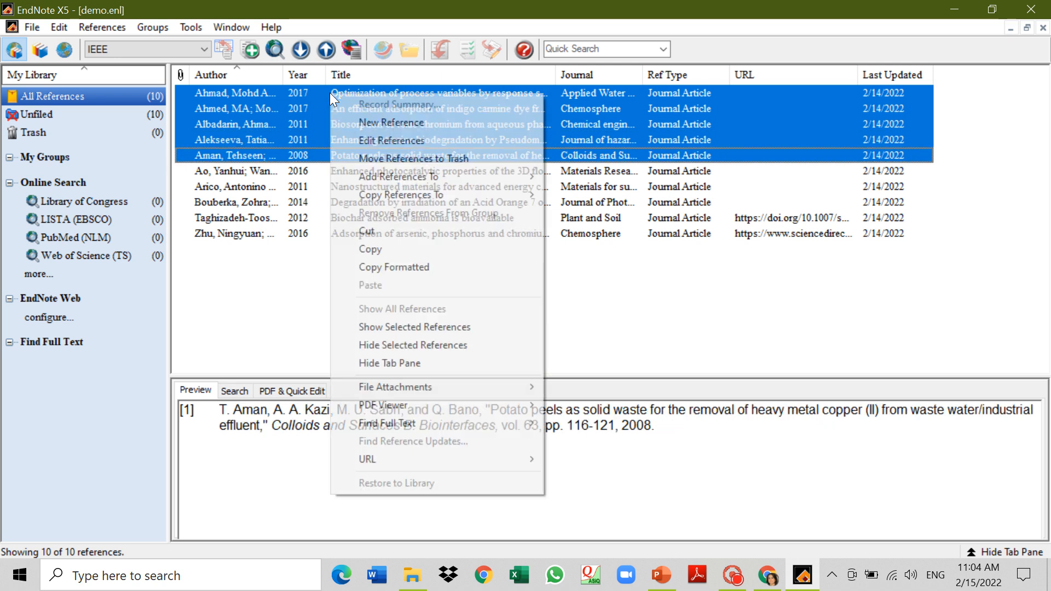
left_click(385, 247)
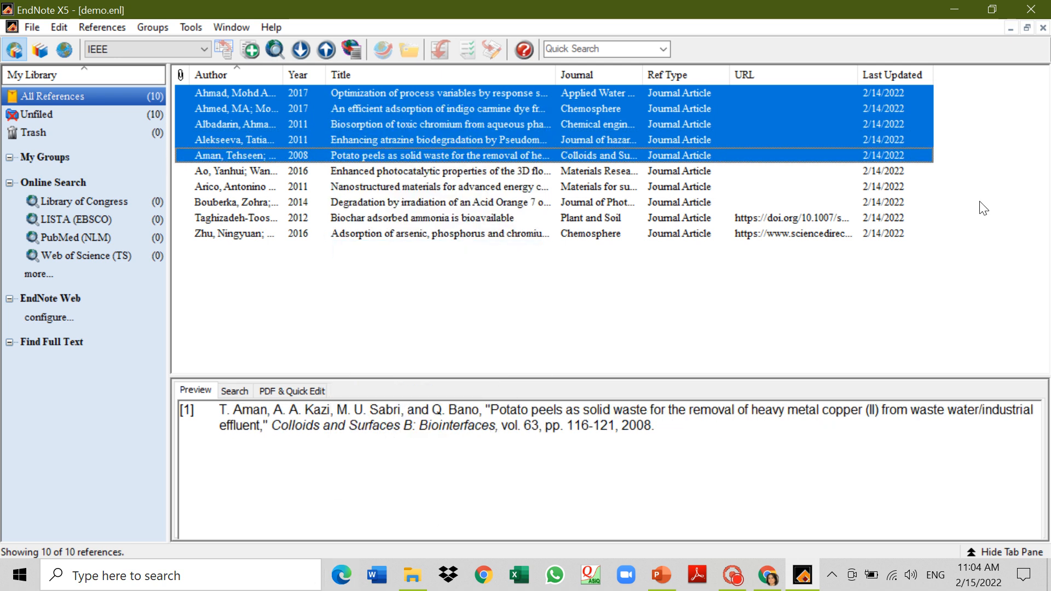
Minimize the demo library, maximize demo2, and paste the copied references into it.
left_click(1009, 28)
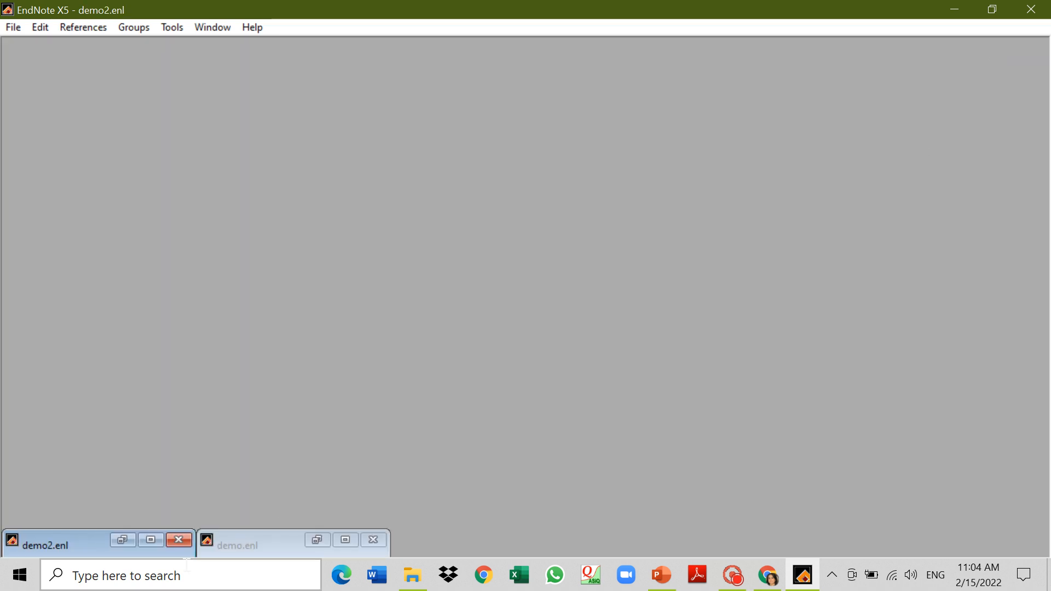
left_click(152, 541)
right_click(432, 158)
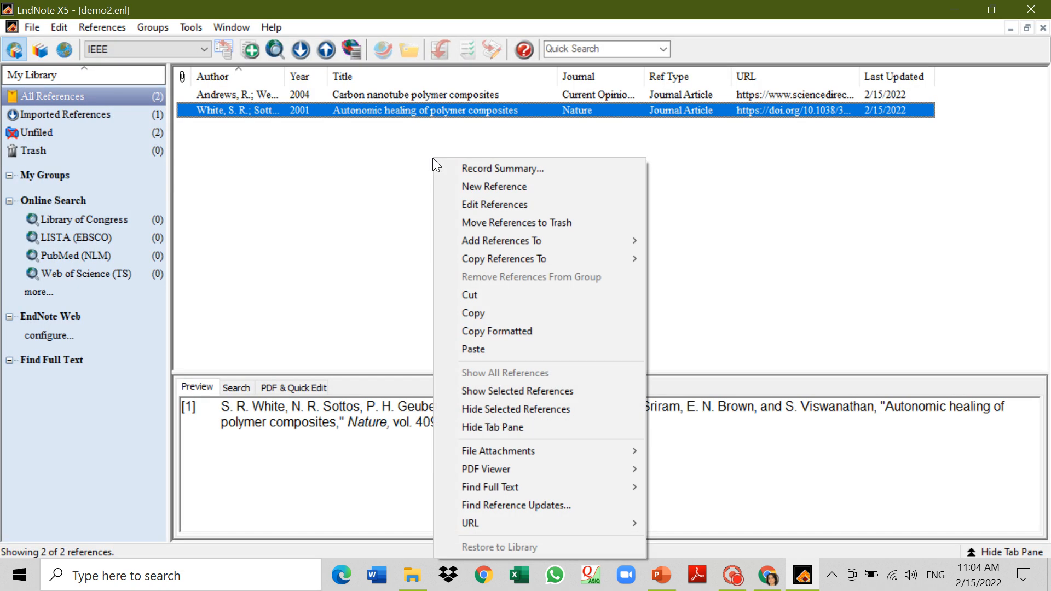
left_click(374, 296)
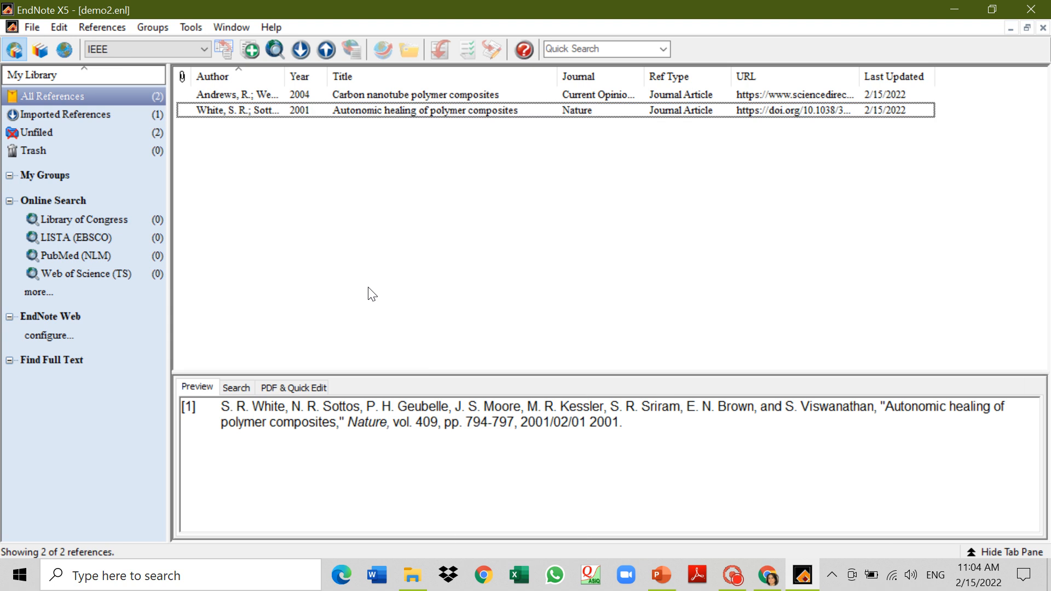
left_click(565, 264)
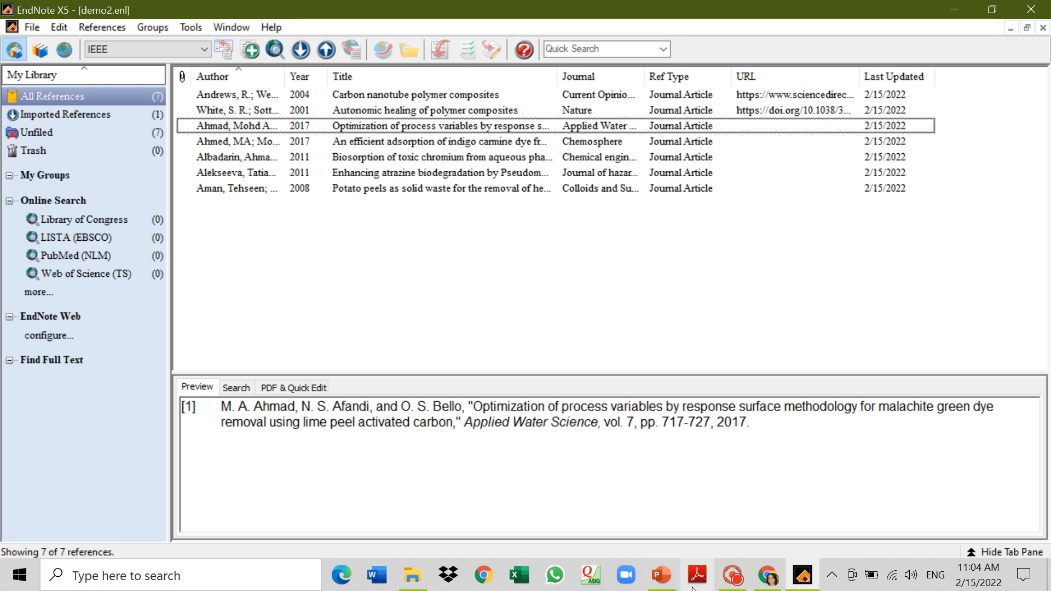
Switch to Chrome and return from the Nature article to the beginning of the Google Scholar results for polymer composites.
left_click(761, 580)
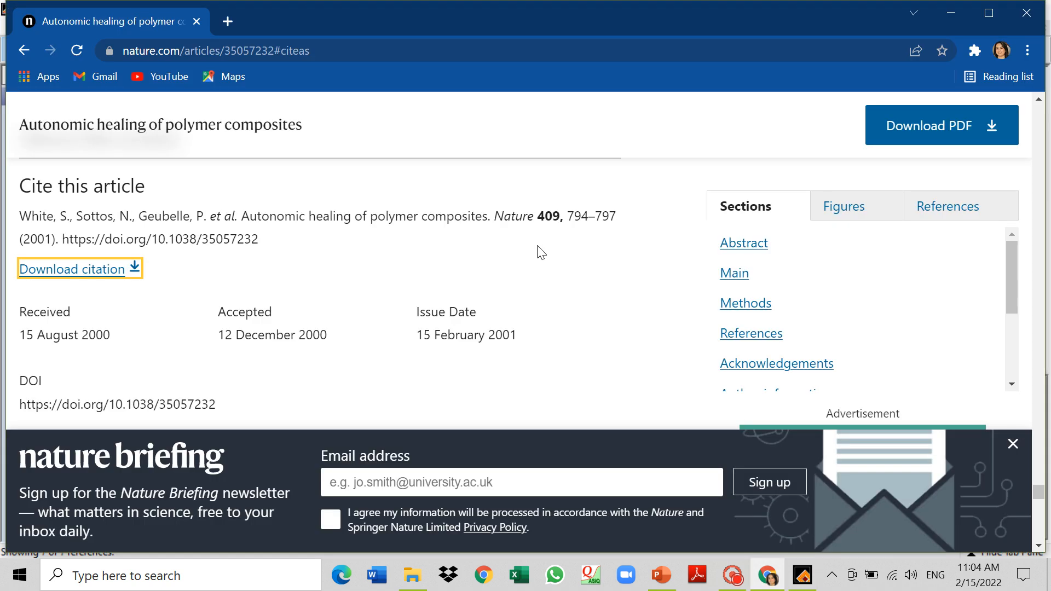
left_click(26, 48)
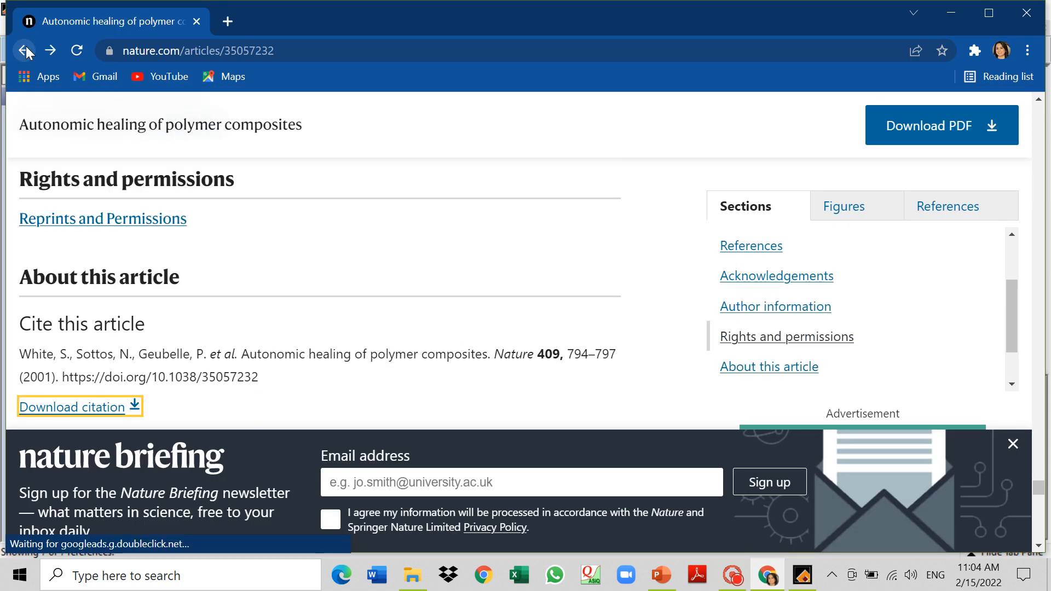
left_click(25, 45)
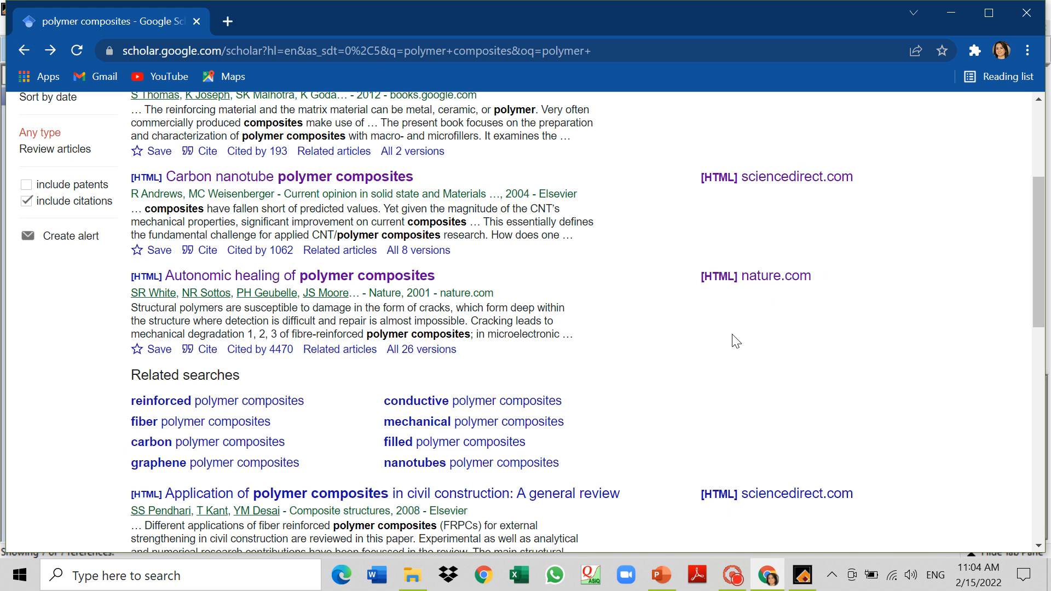
scroll(742, 342, "up", 4)
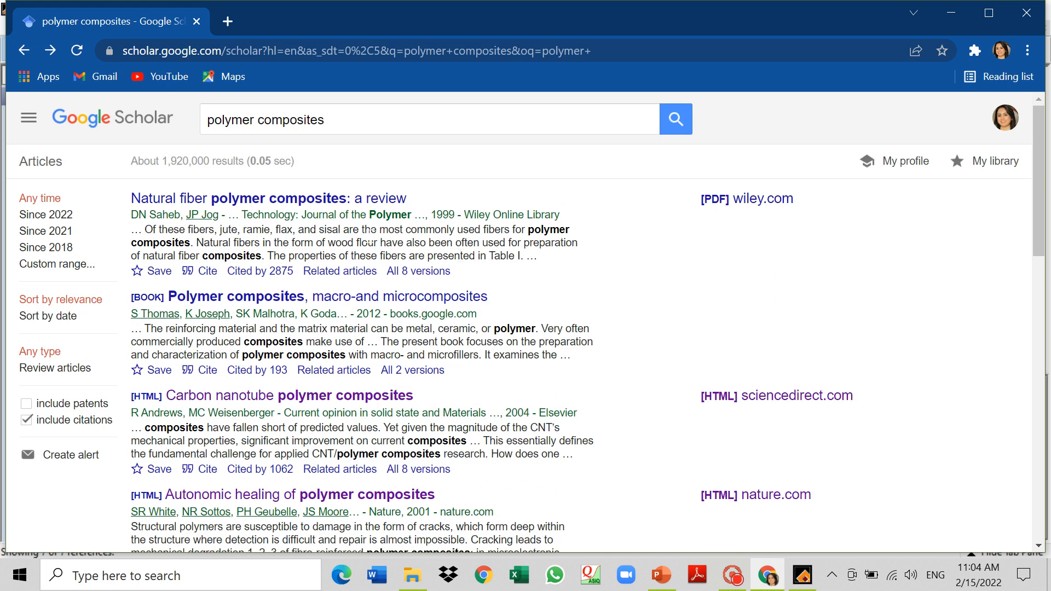
Export the Scholar citation of "Natural fiber polymer composites: a review" in EndNote format, import it into demo2, and preview it before showing all references.
left_click(205, 274)
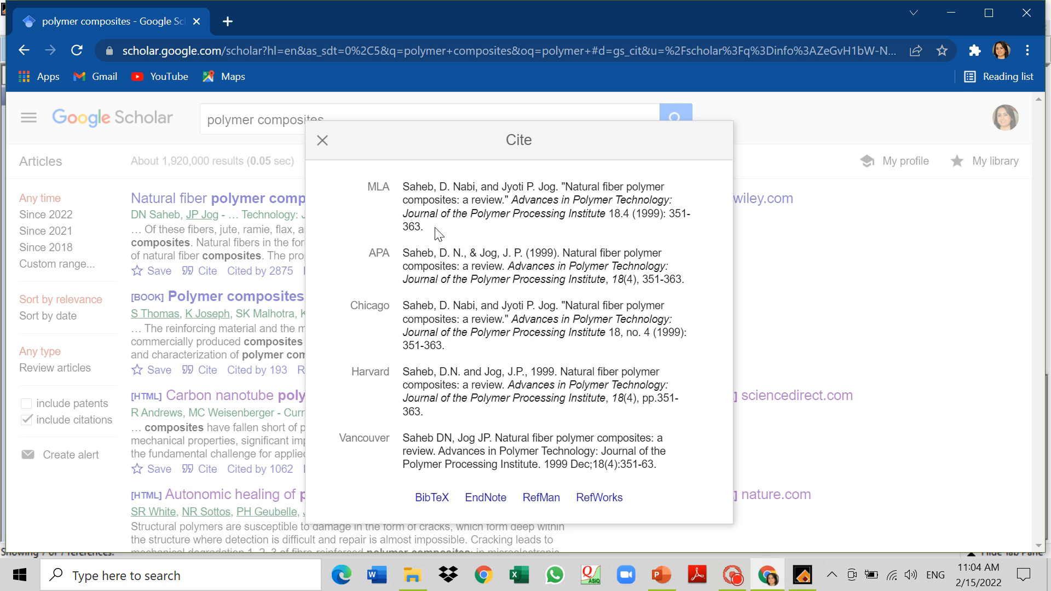
left_click(490, 499)
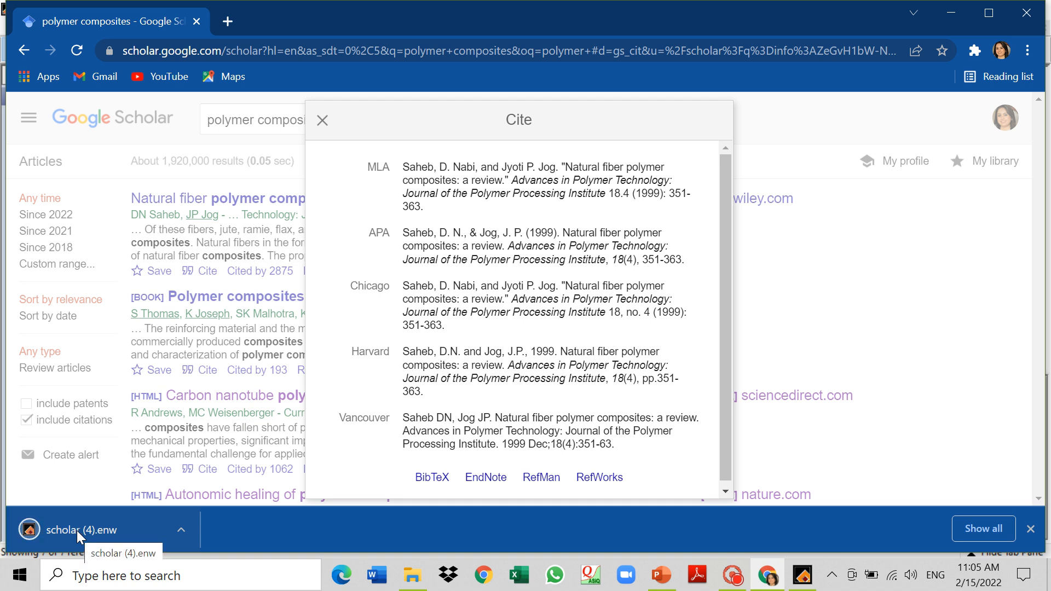
left_click(77, 531)
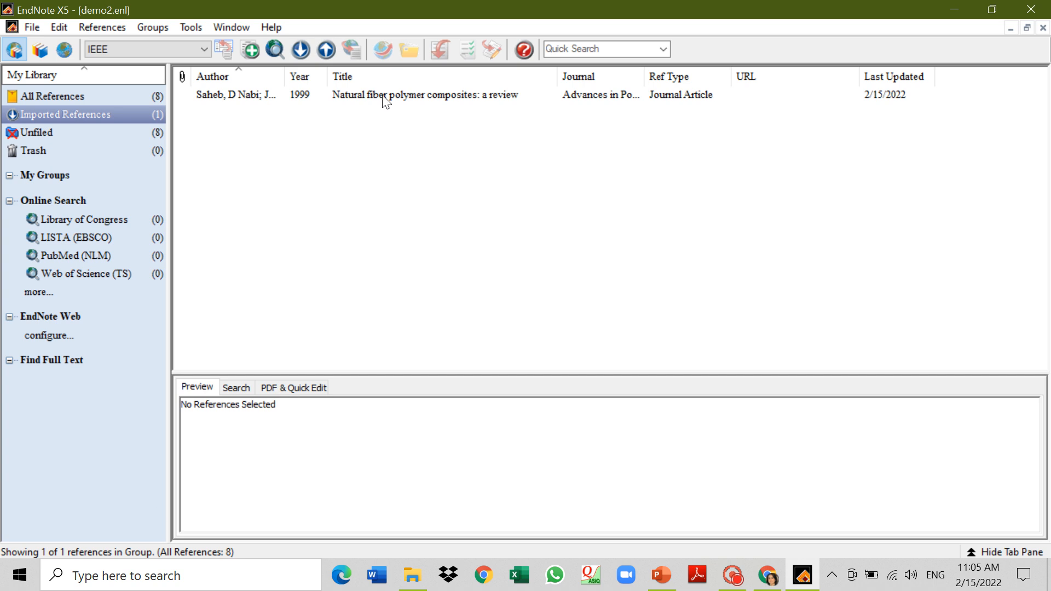
left_click(383, 96)
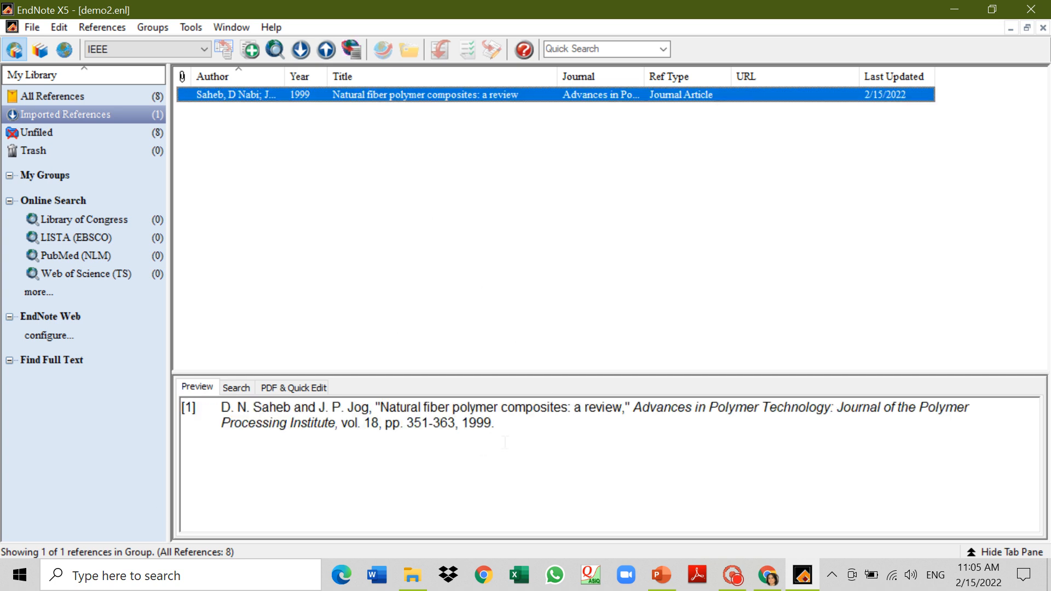
left_click(145, 98)
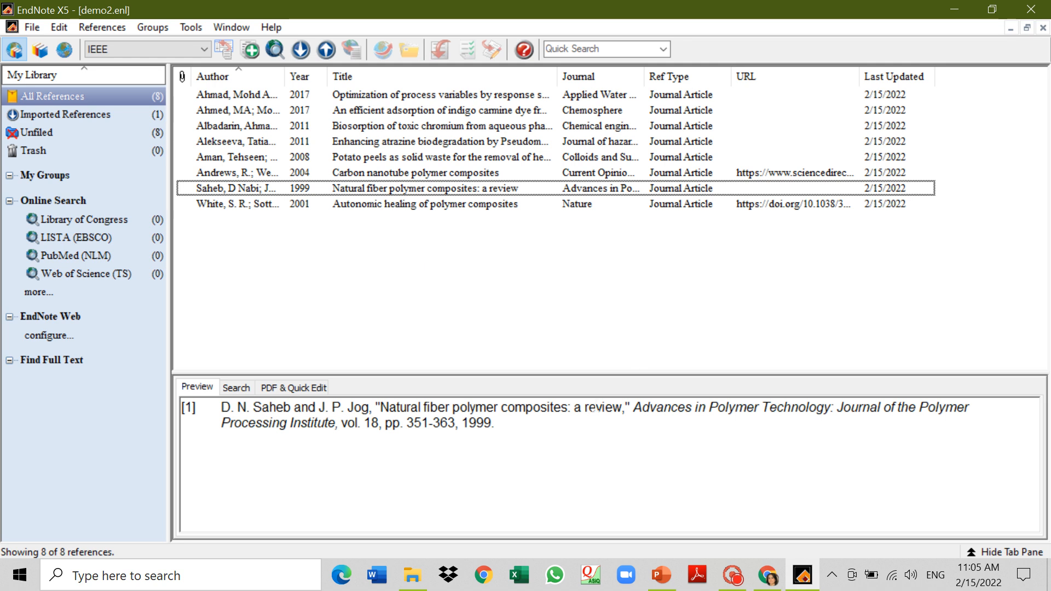
Switch to Word and create a new blank document, placing the cursor in its body.
left_click(378, 576)
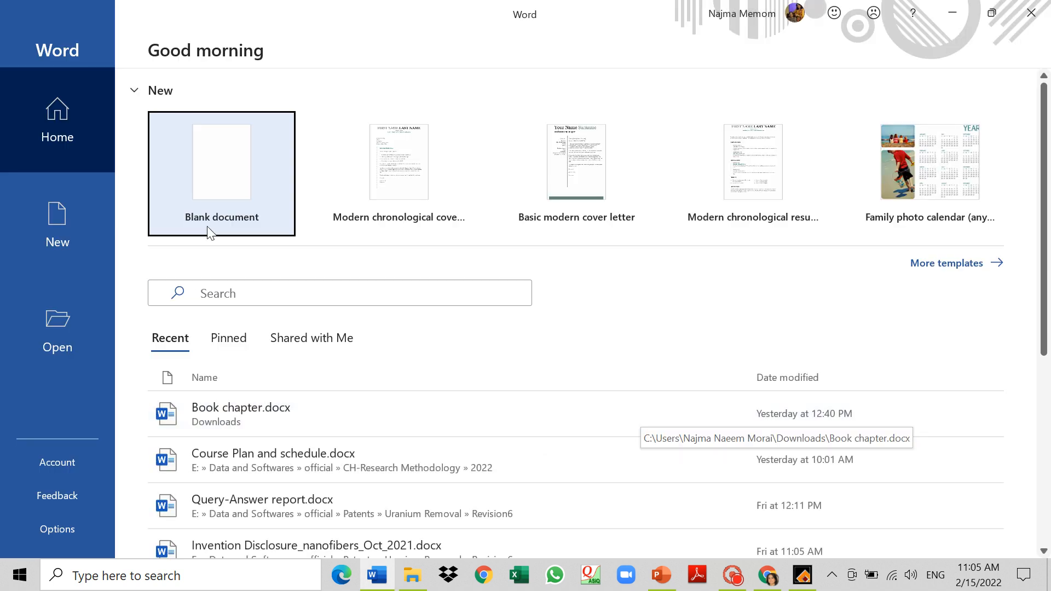
left_click(221, 182)
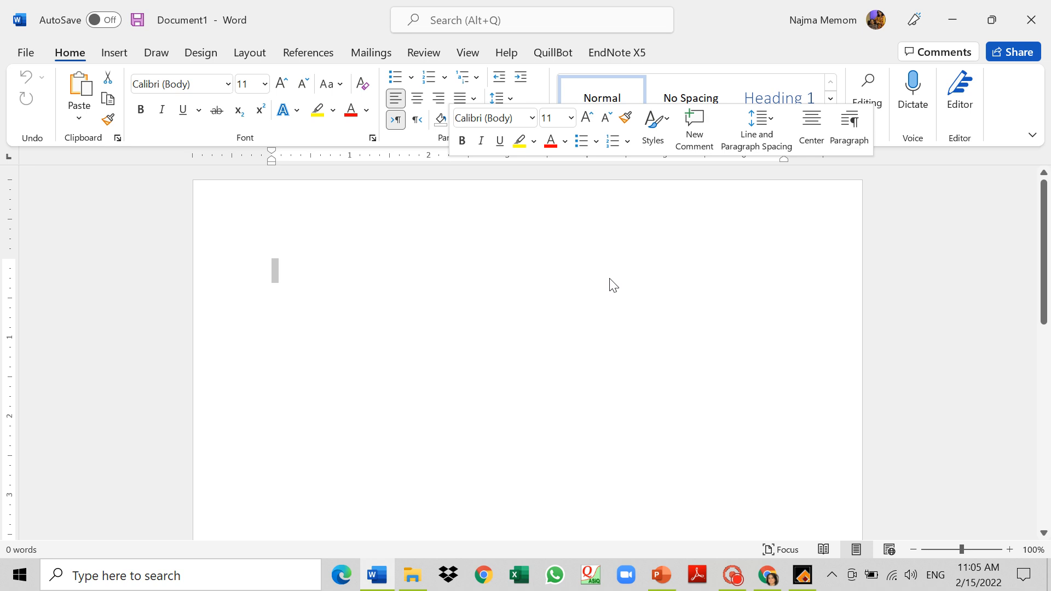
left_click(463, 297)
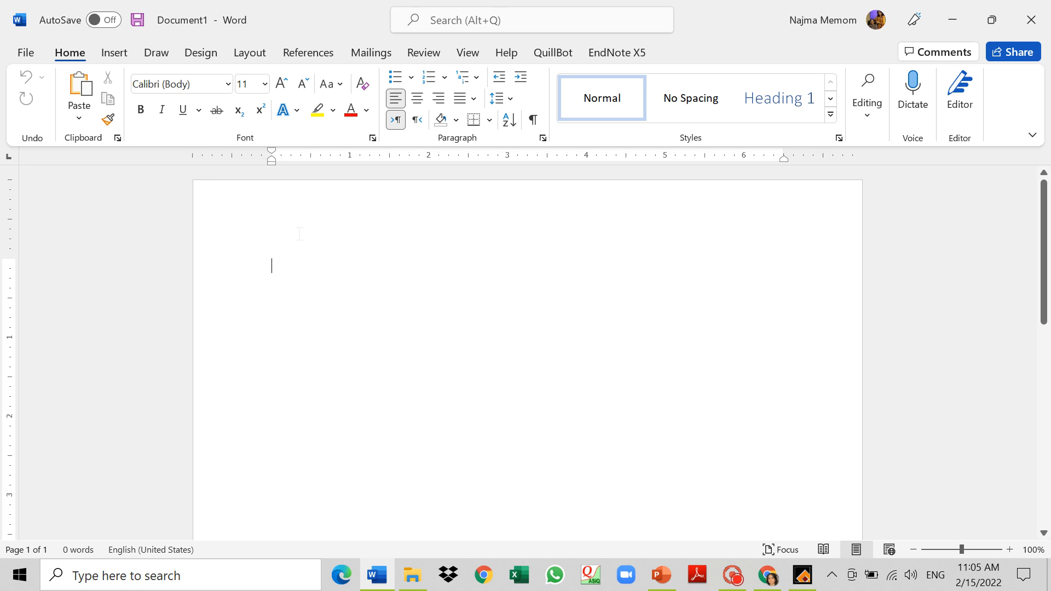
Write "This is an invention disclosure" in the document, correcting the last word with the suggested spelling.
type("This ")
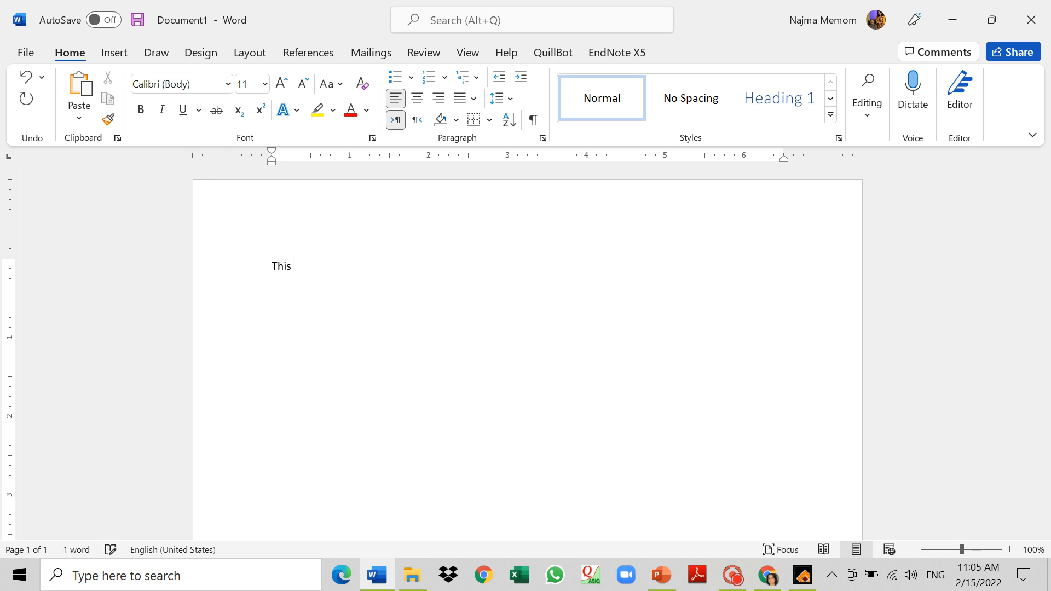
type("is an inv")
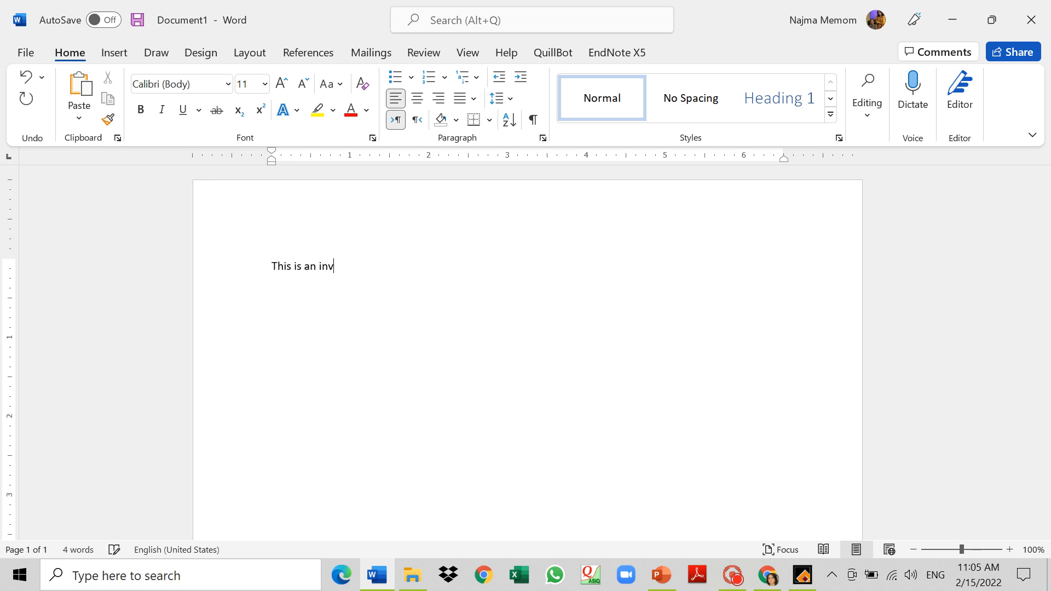
type("ention disclusore")
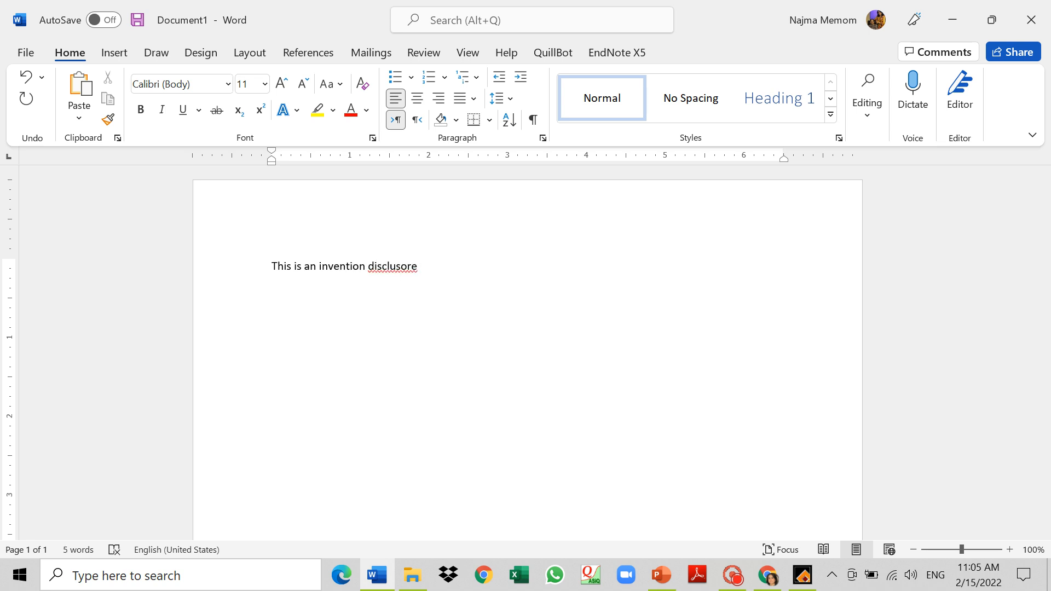
left_click(387, 266)
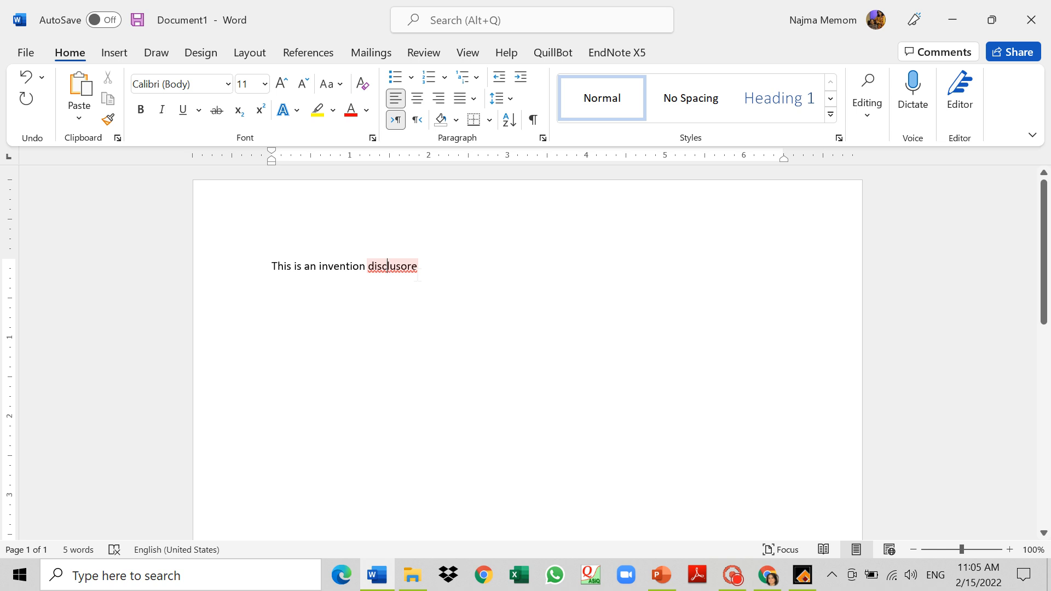
right_click(397, 268)
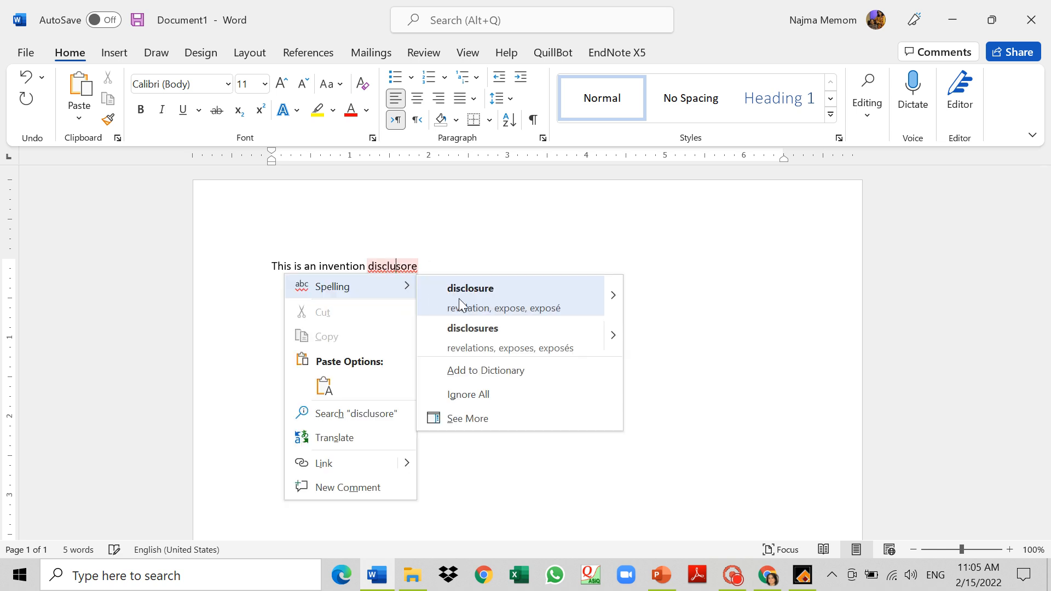
left_click(459, 298)
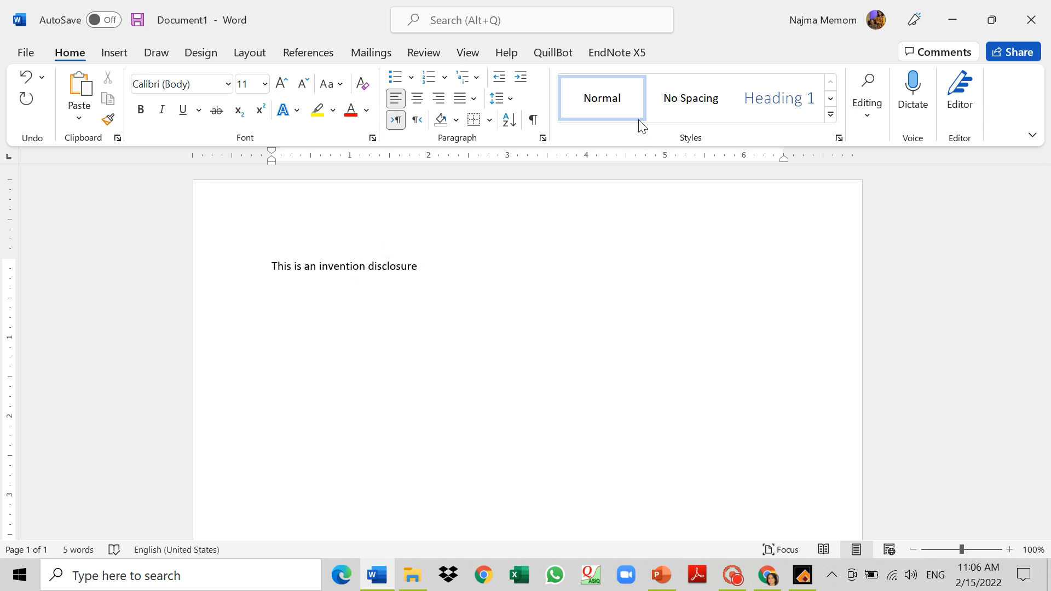
Show Word's EndNote X5 commands, and switch to EndNote to select the demo2 reference "Enhancing atrazine biodegradation by Pseudomonas" for citing.
left_click(619, 52)
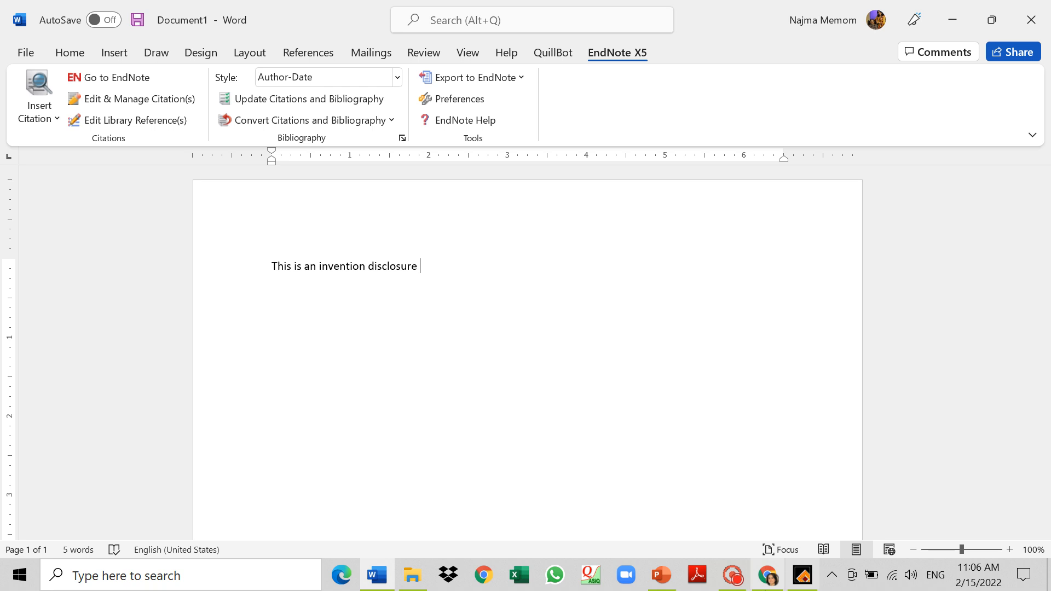
left_click(769, 575)
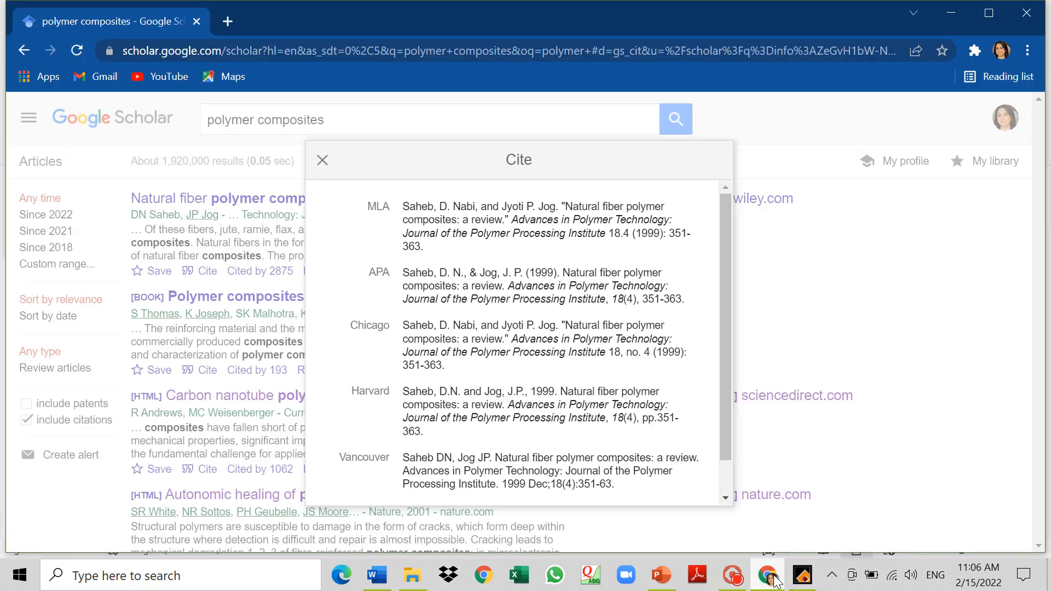
left_click(803, 467)
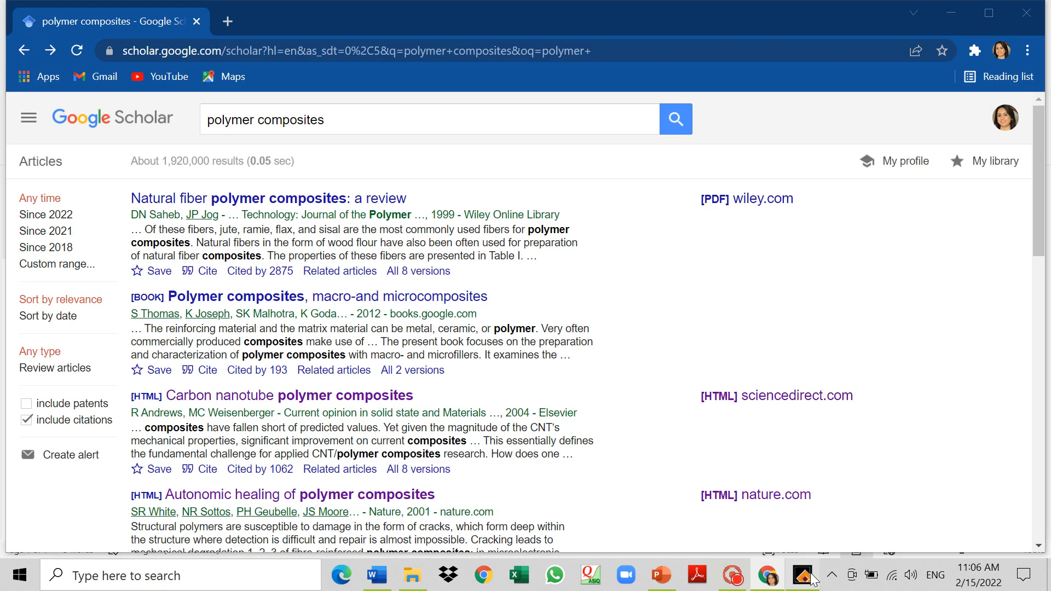
left_click(802, 575)
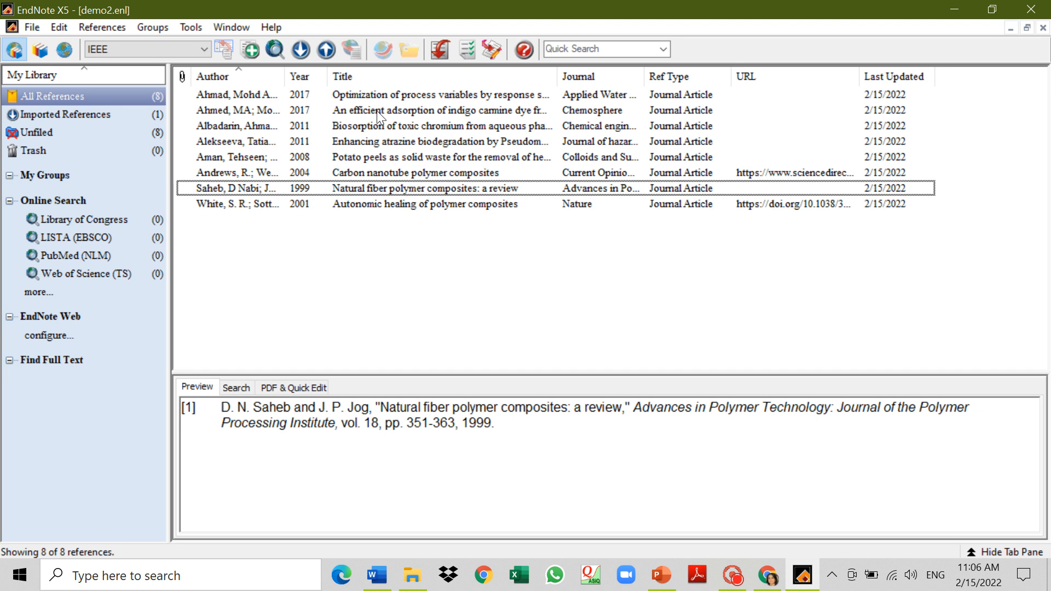
left_click(419, 138)
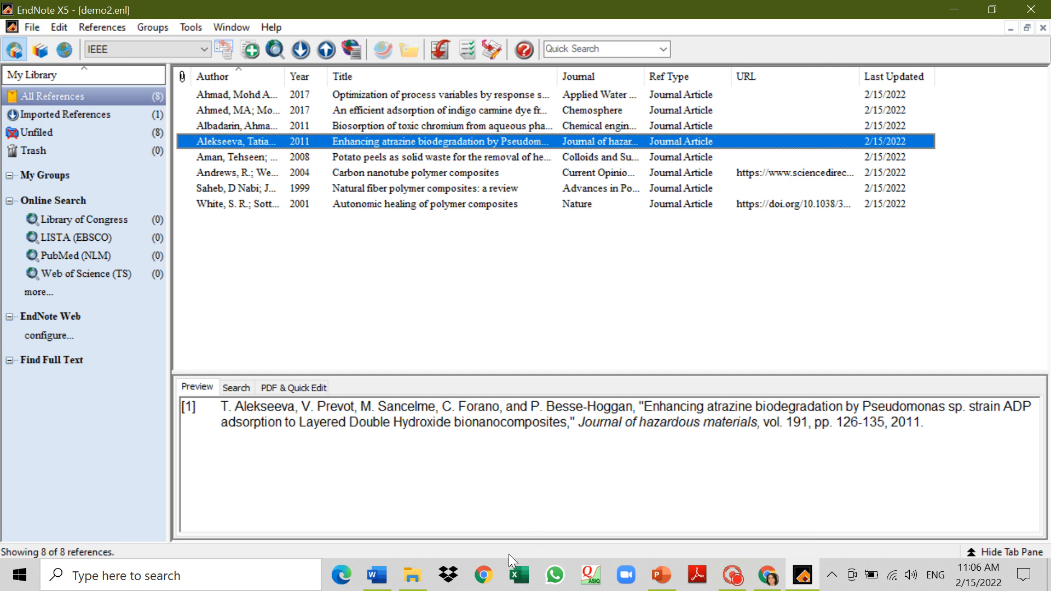
Insert the selected EndNote citation after "This is an invention disclosure" in Word and continue the text with ". This is a new thing".
left_click(377, 575)
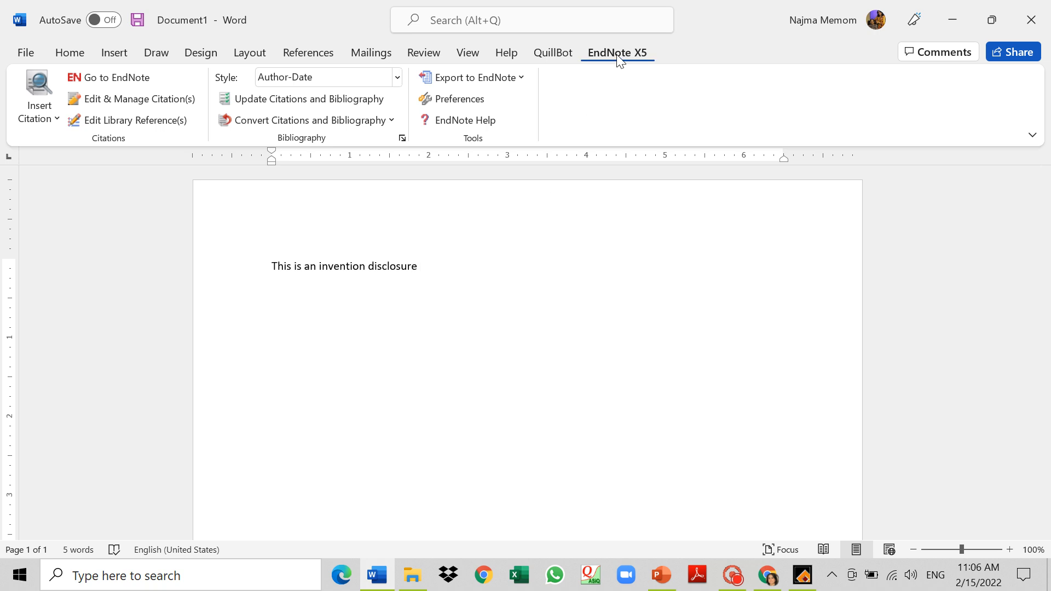
left_click(48, 121)
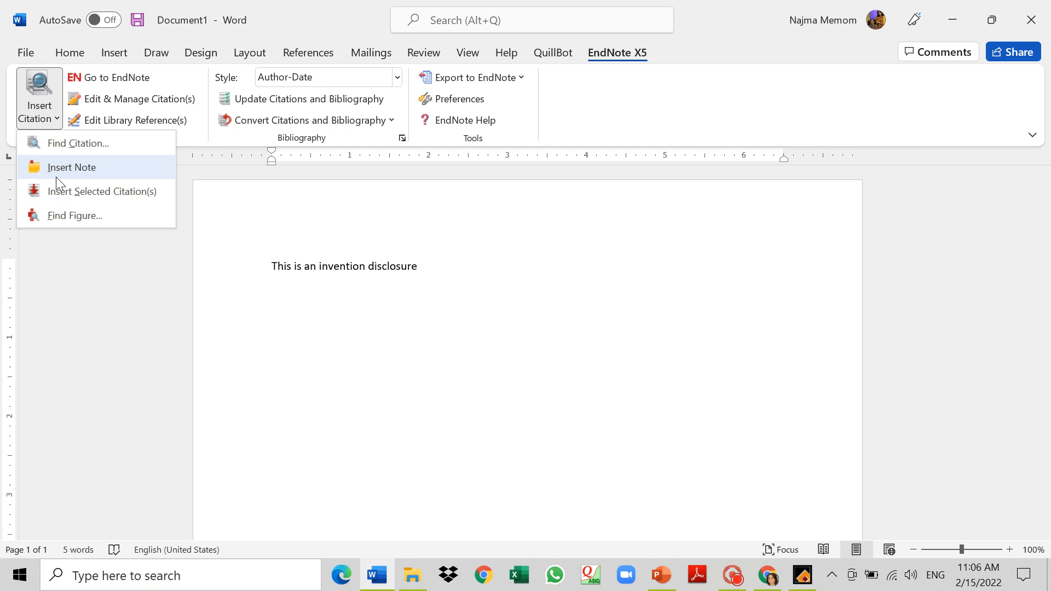
left_click(60, 192)
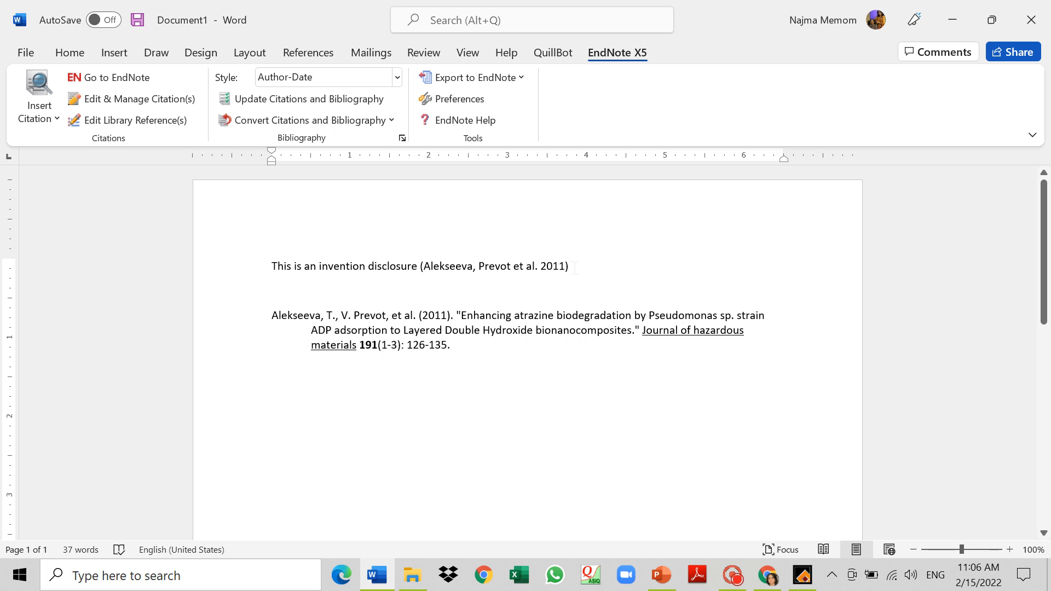
type(". This")
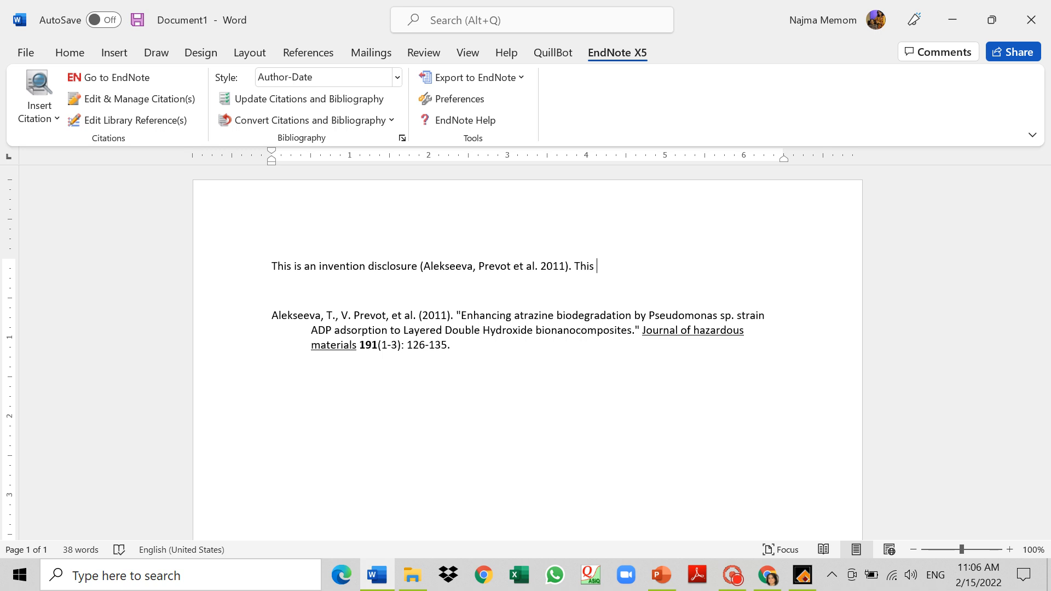
type(" is a new thing")
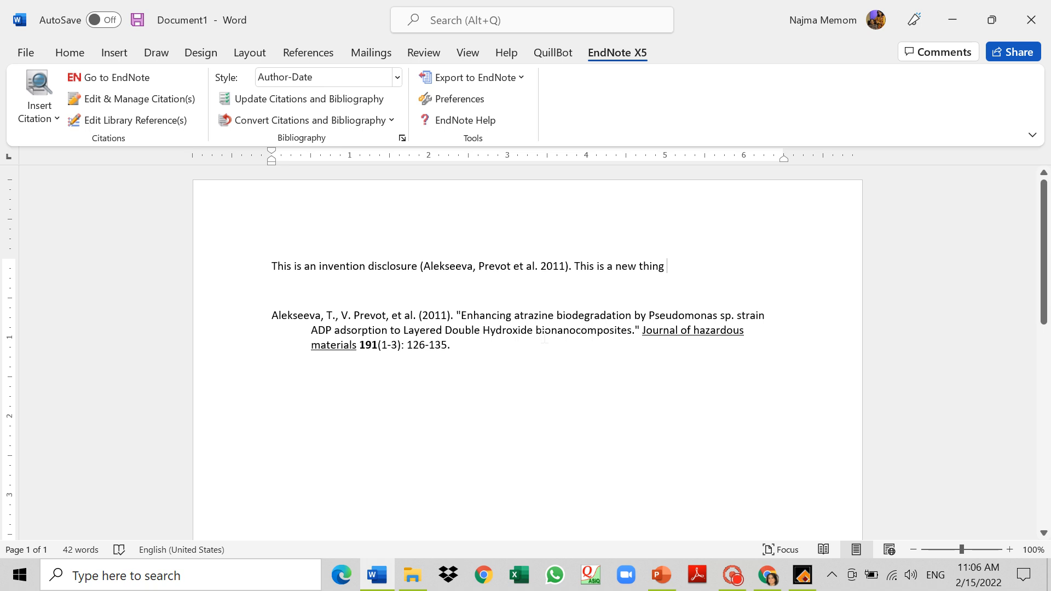
Select the reference "Autonomic healing of polymer composites" in EndNote and insert its citation after "This is a new thing" in Word.
left_click(802, 575)
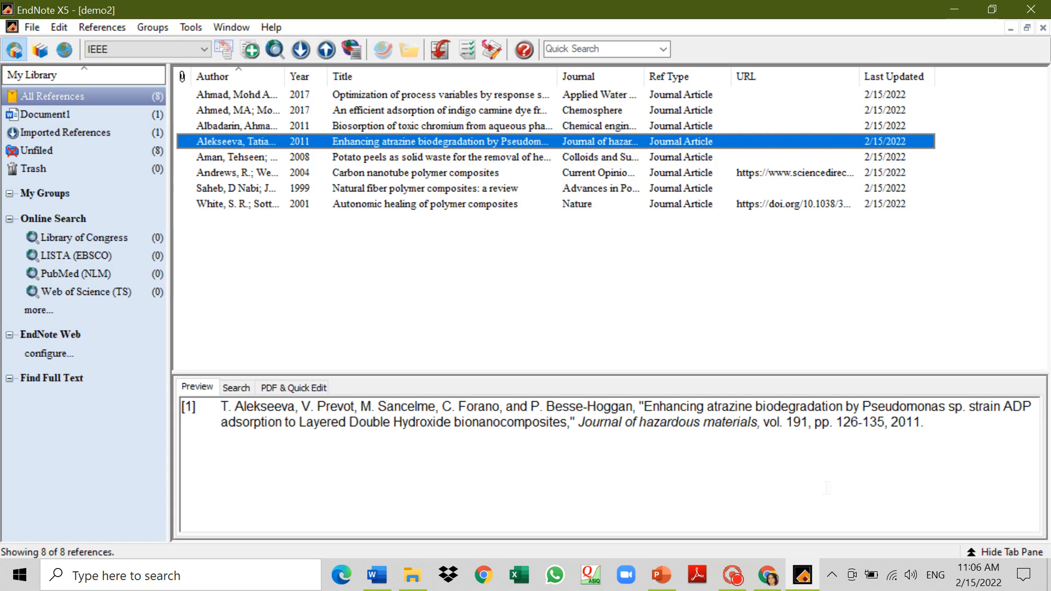
left_click(309, 206)
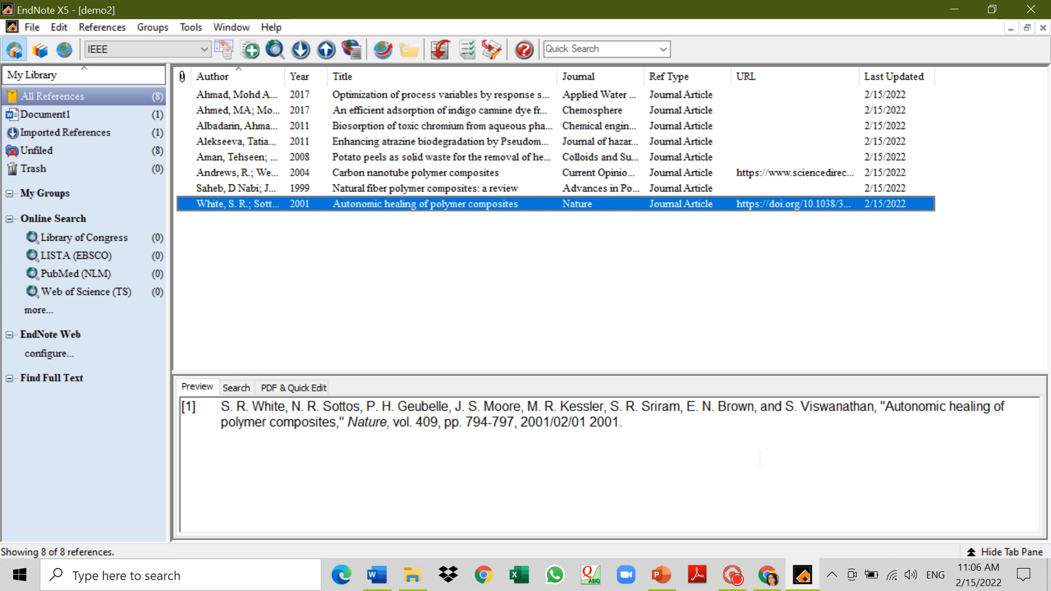
left_click(373, 581)
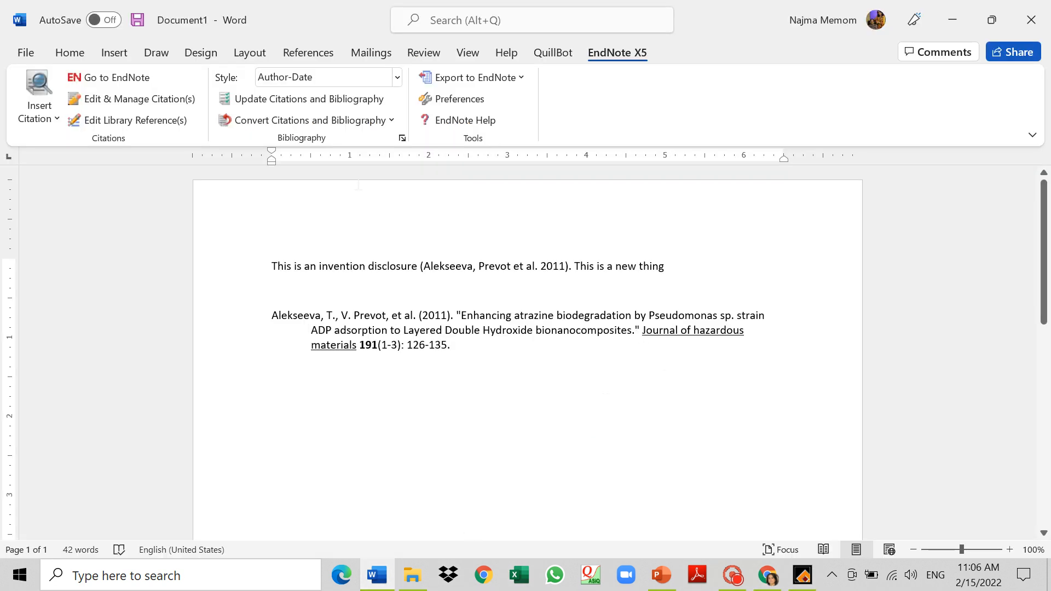
left_click(50, 124)
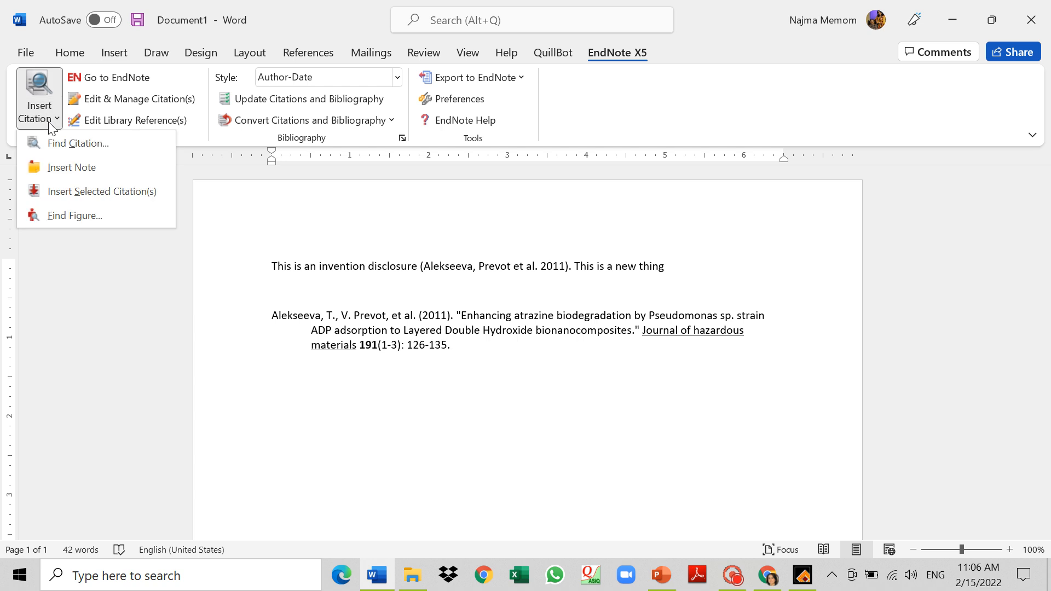
left_click(676, 268)
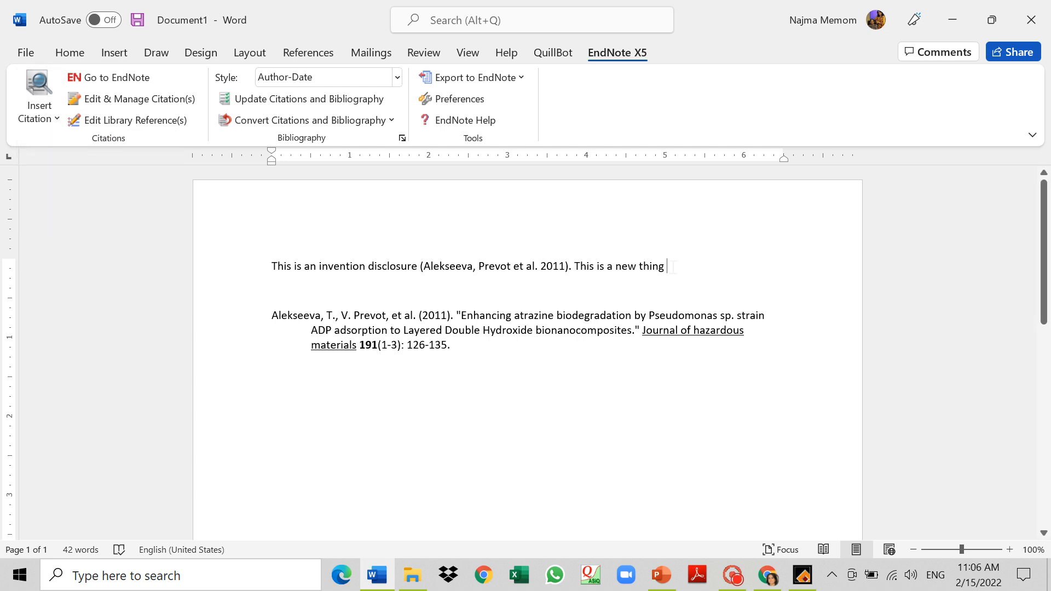
left_click(57, 120)
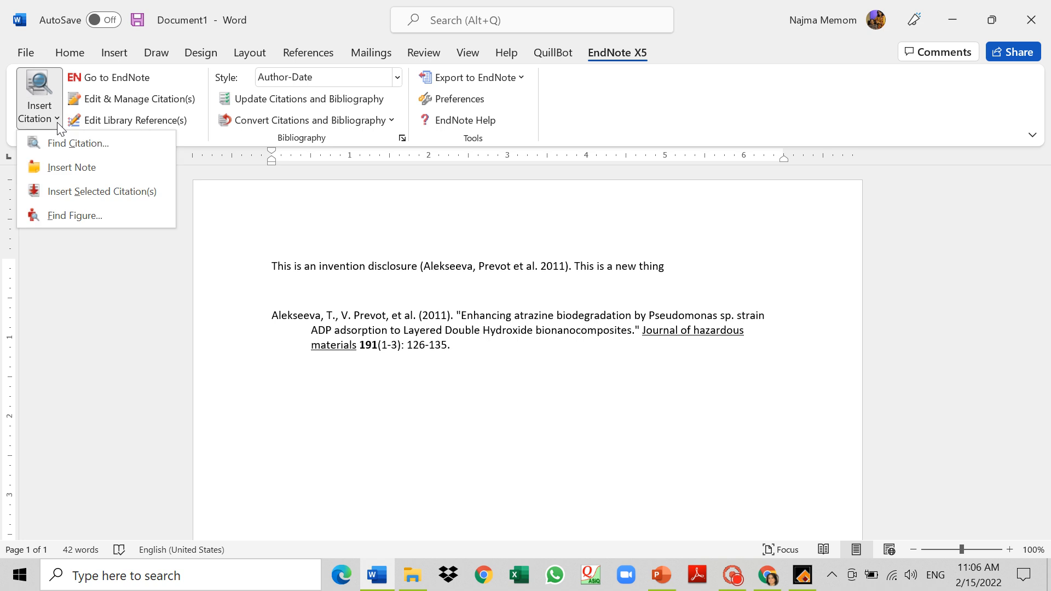
left_click(80, 196)
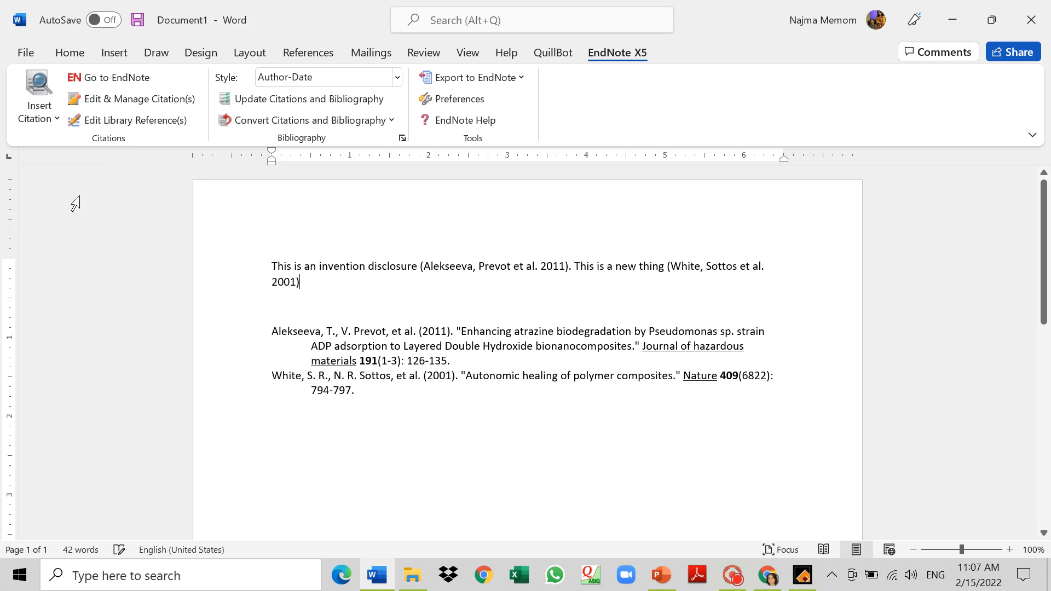
Select "Carbon nanotube polymer composites" in EndNote and add its citation in Word beside the one ending the second sentence.
left_click(322, 285)
left_click(300, 282)
left_click(807, 572)
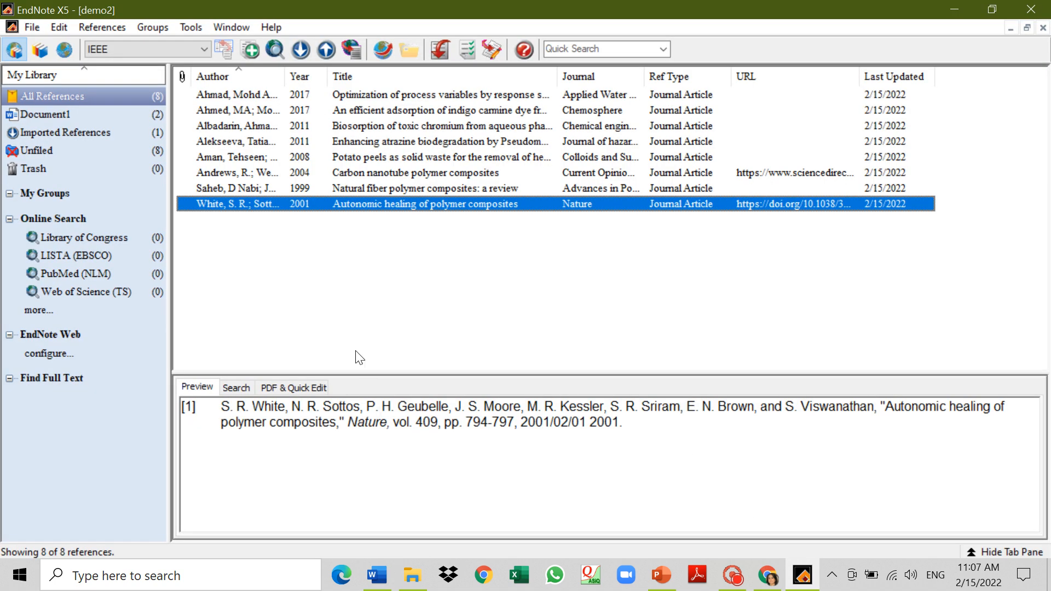
left_click(255, 171)
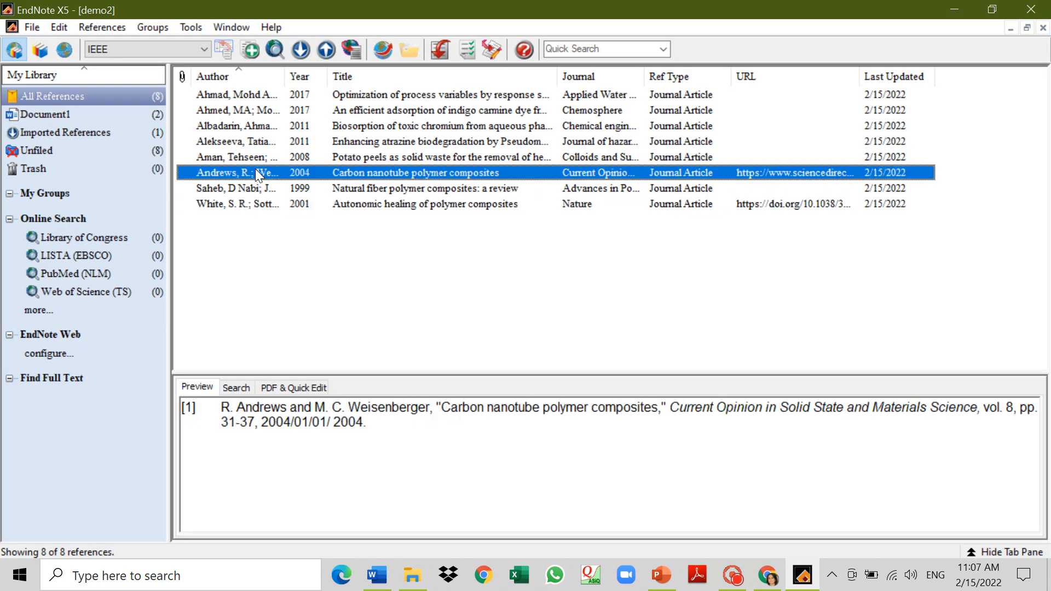
left_click(802, 575)
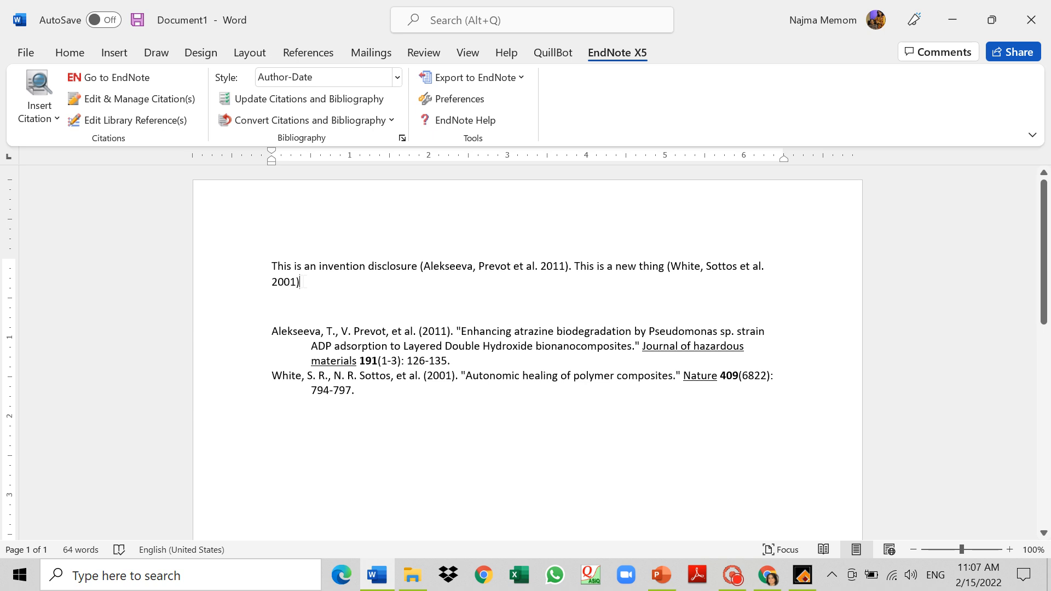
left_click(60, 122)
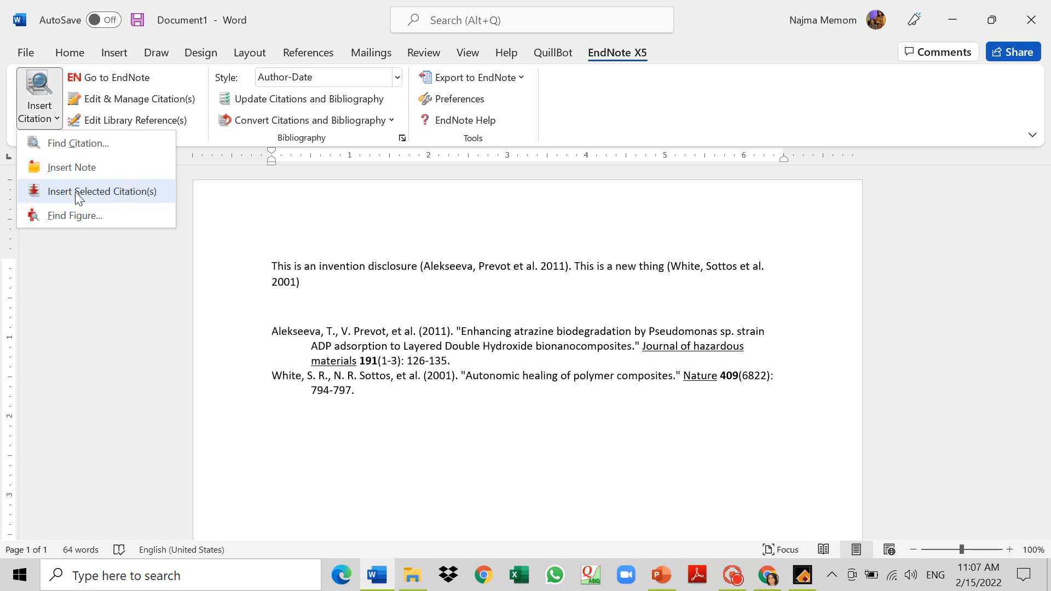
left_click(77, 191)
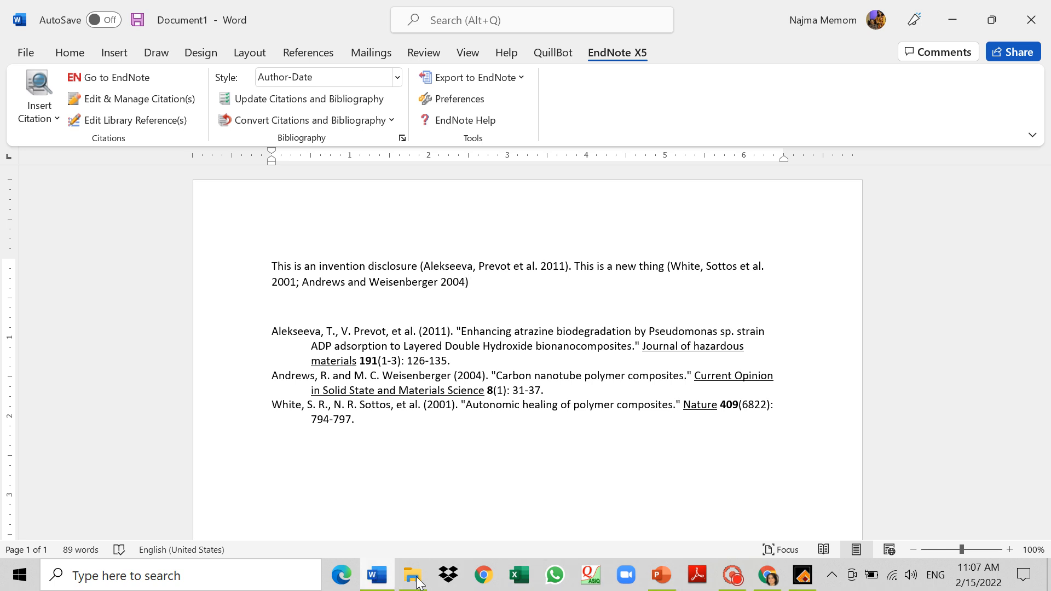
Check the content slide in PowerPoint, return to Word, and apply the Chemistry style ACS from EndNote's full list of output styles.
left_click(657, 578)
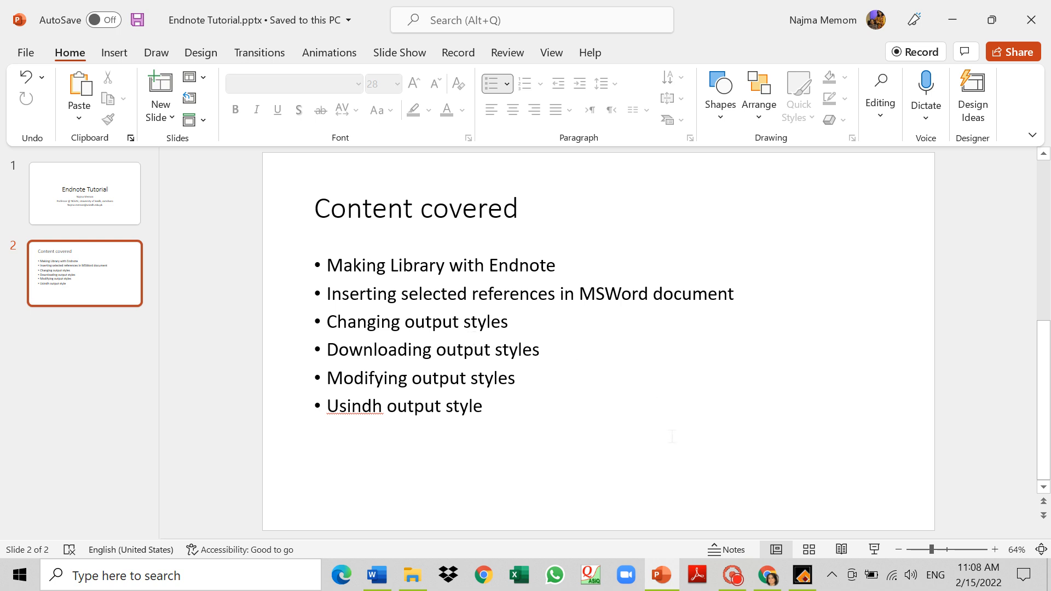
left_click(381, 578)
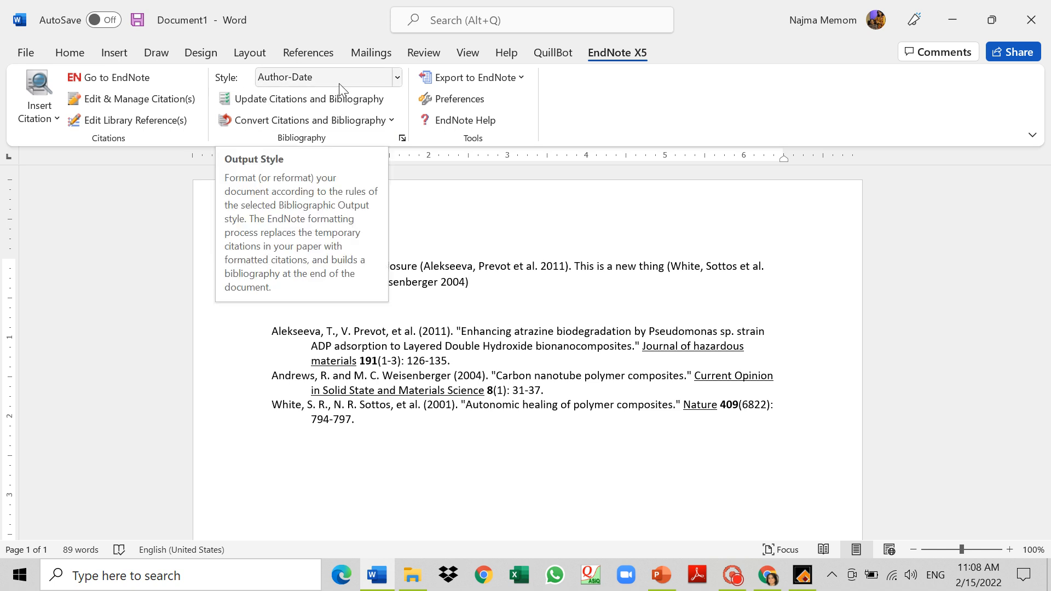
left_click(398, 78)
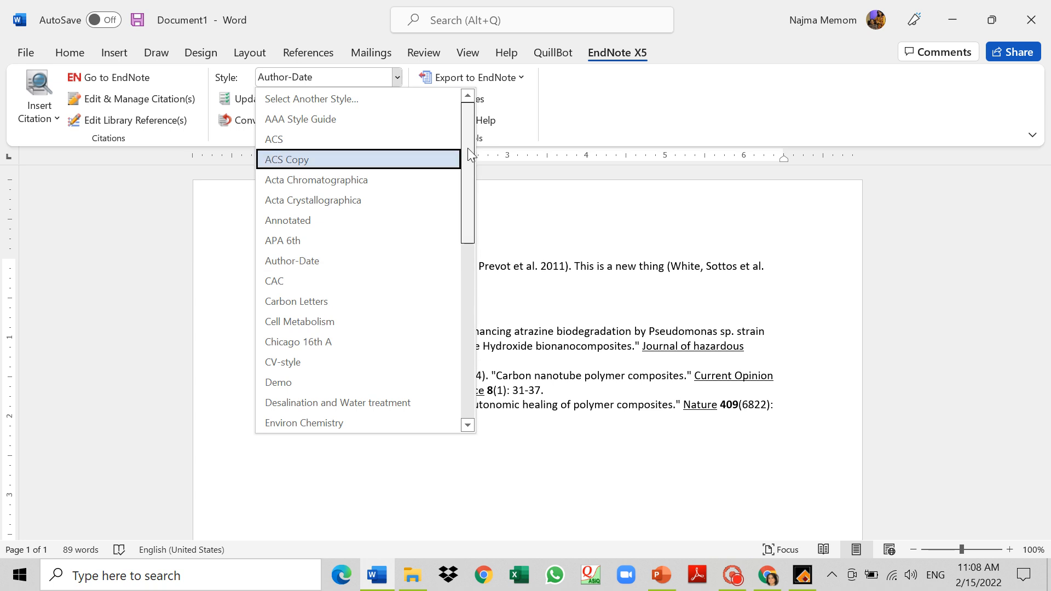
mouse_move(467, 149)
left_mouse_down()
mouse_move(473, 333)
mouse_move(466, 161)
left_mouse_up()
left_click(328, 98)
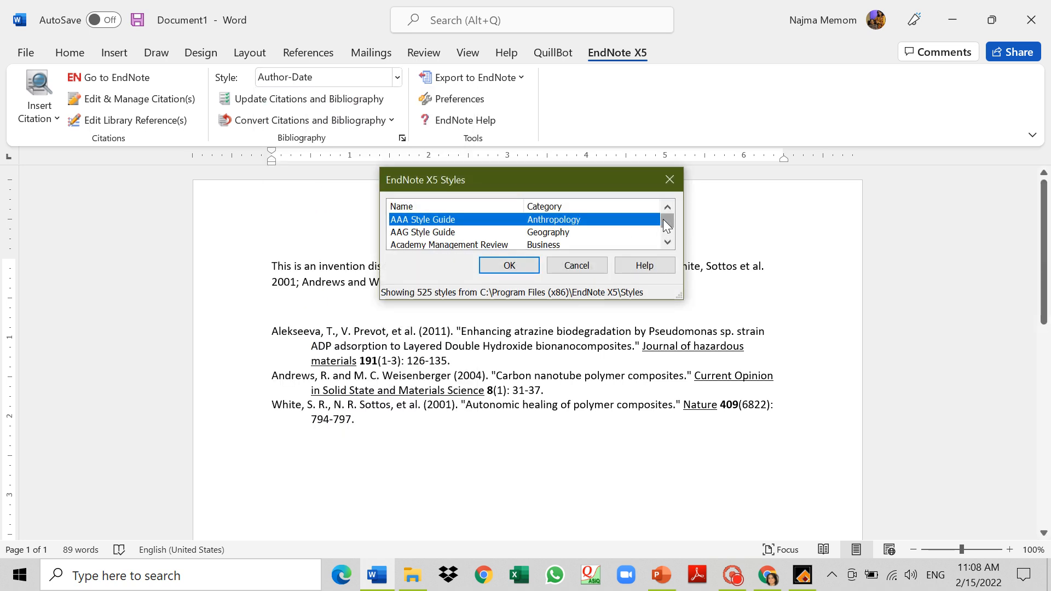
left_click_drag(663, 220, 664, 225)
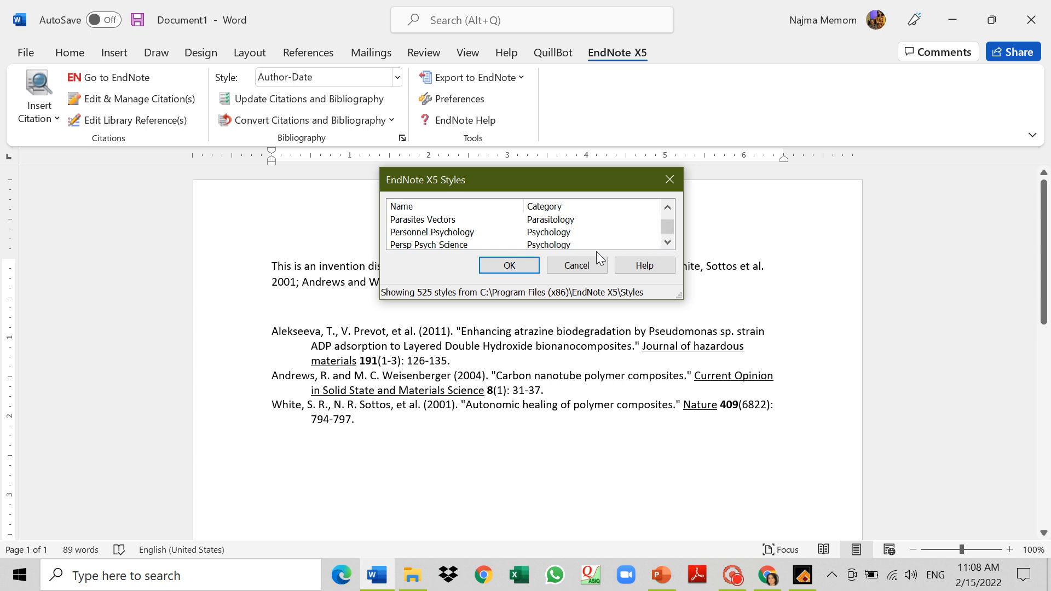
left_click_drag(666, 224, 665, 211)
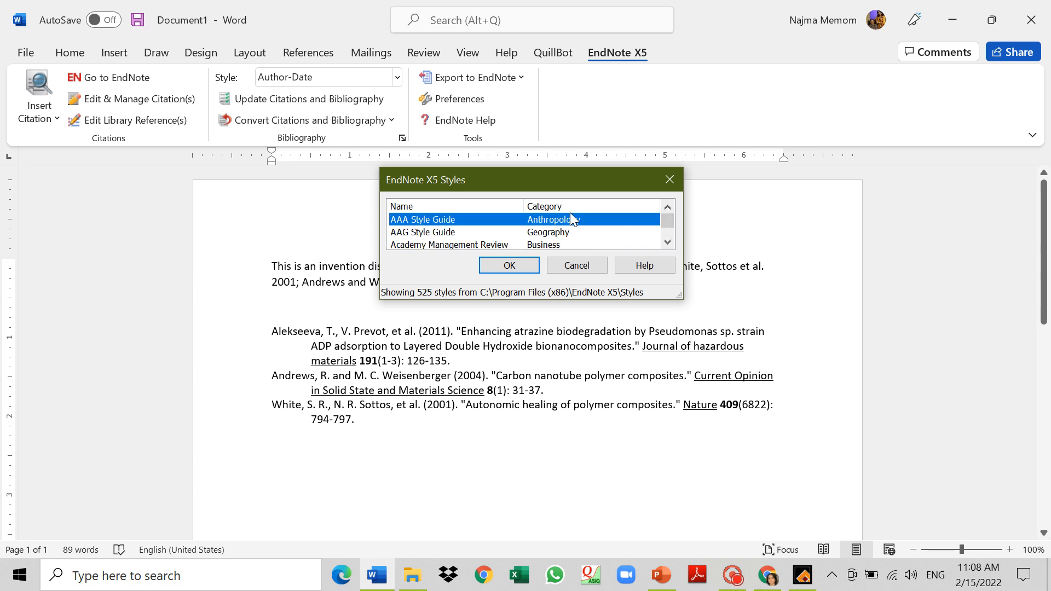
left_click(662, 242)
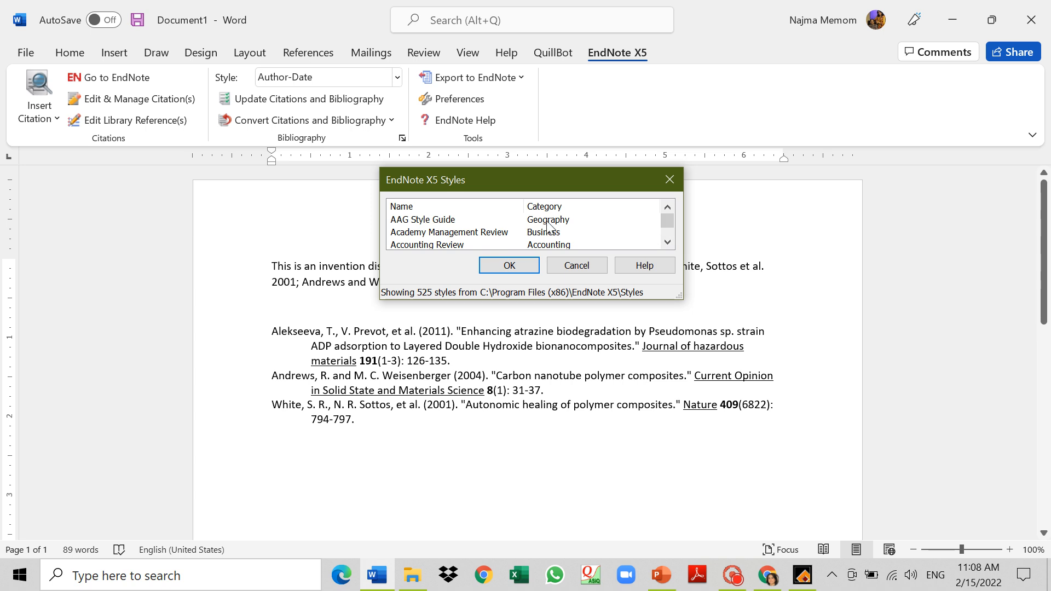
left_click(666, 242)
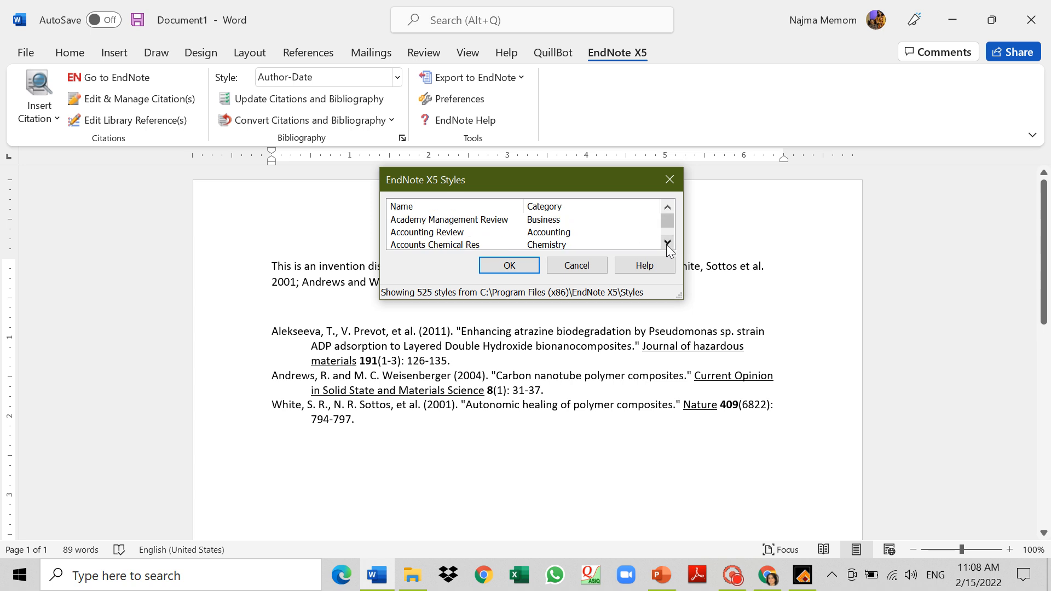
left_click(539, 245)
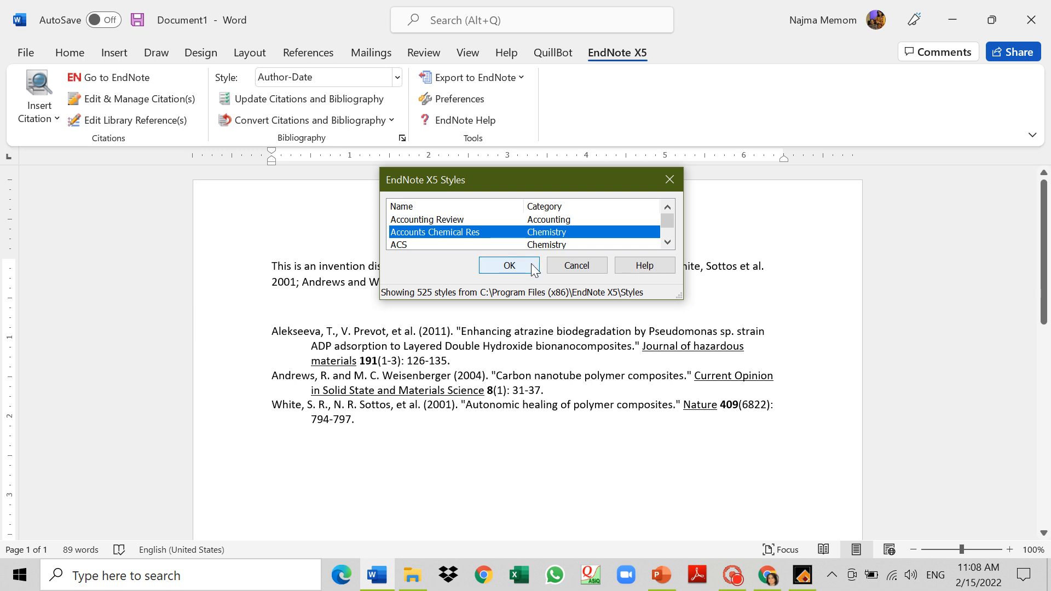
left_click(534, 244)
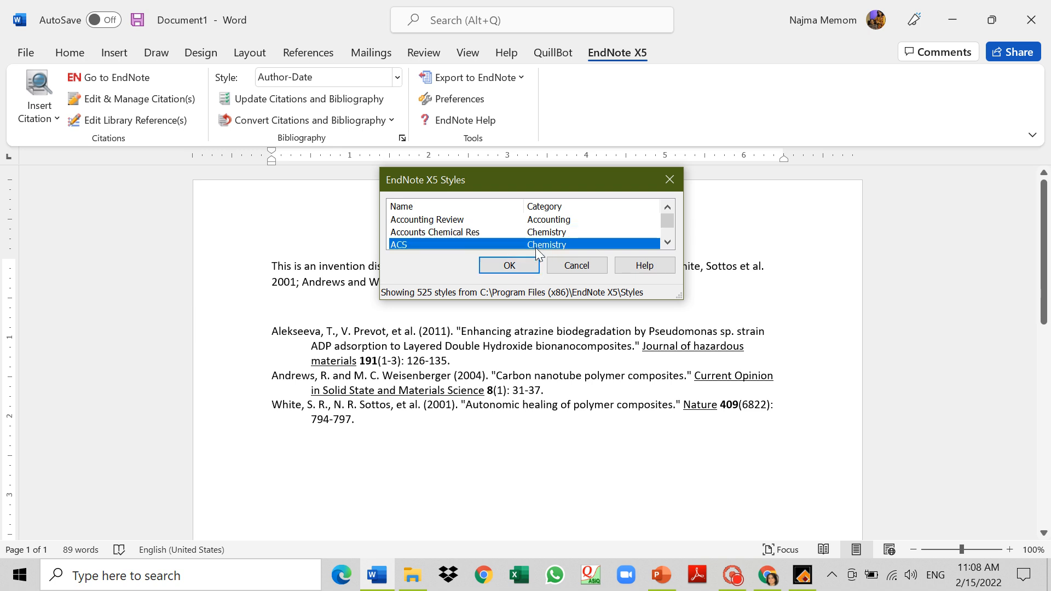
left_click(528, 265)
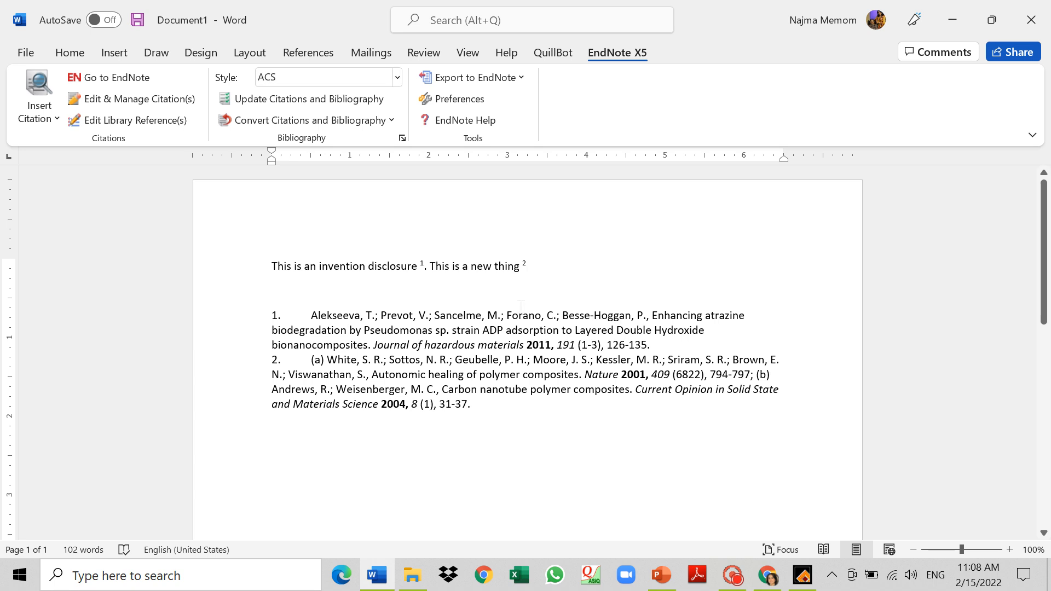
Reformat the document's citations and bibliography in APA 6th, and finally in the IEEE output style.
left_click(397, 76)
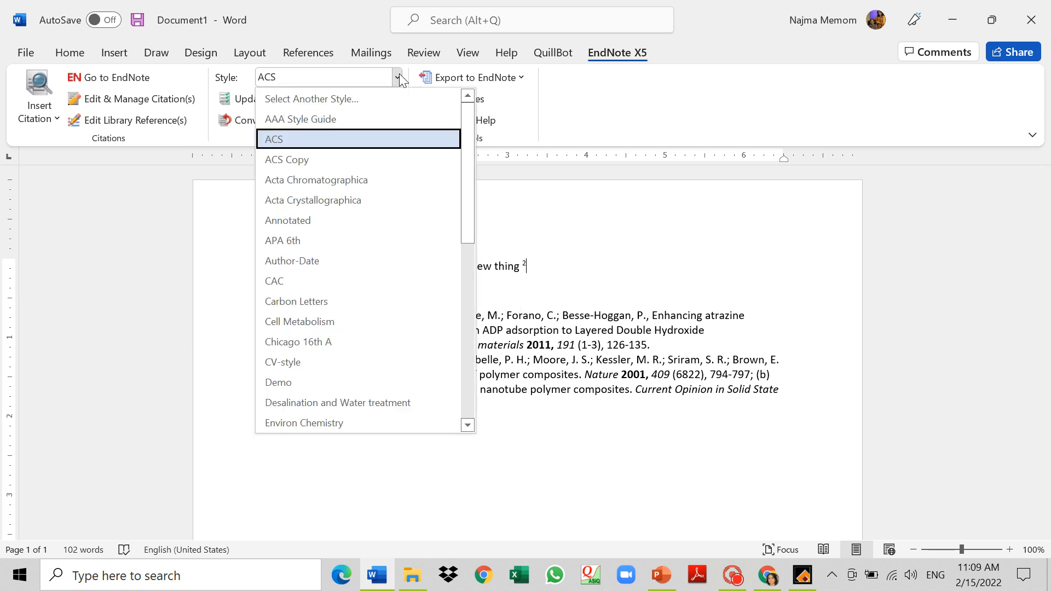
left_click(370, 241)
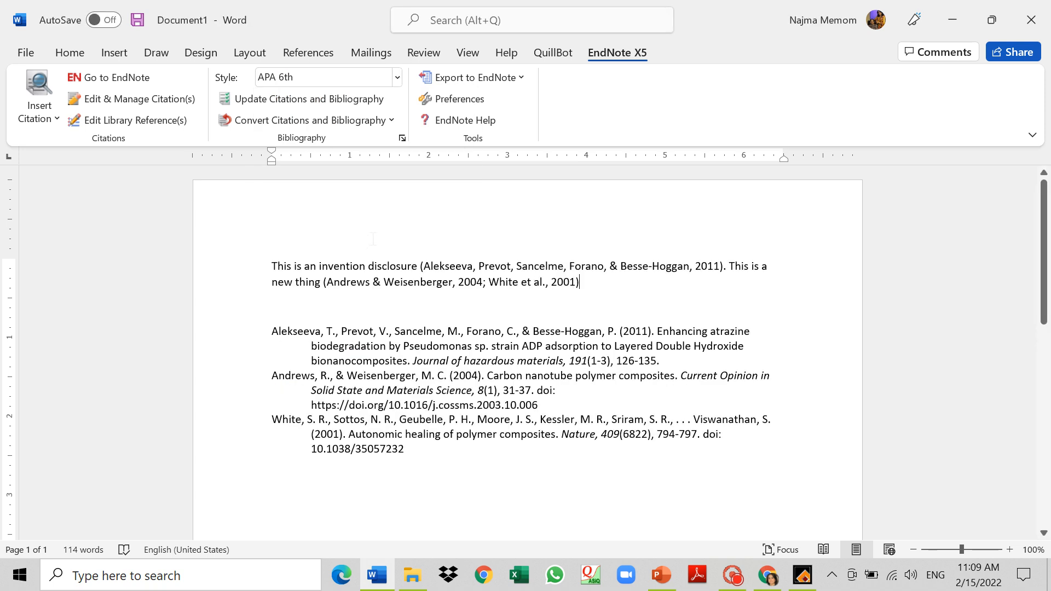
left_click(397, 77)
left_click_drag(467, 227, 469, 295)
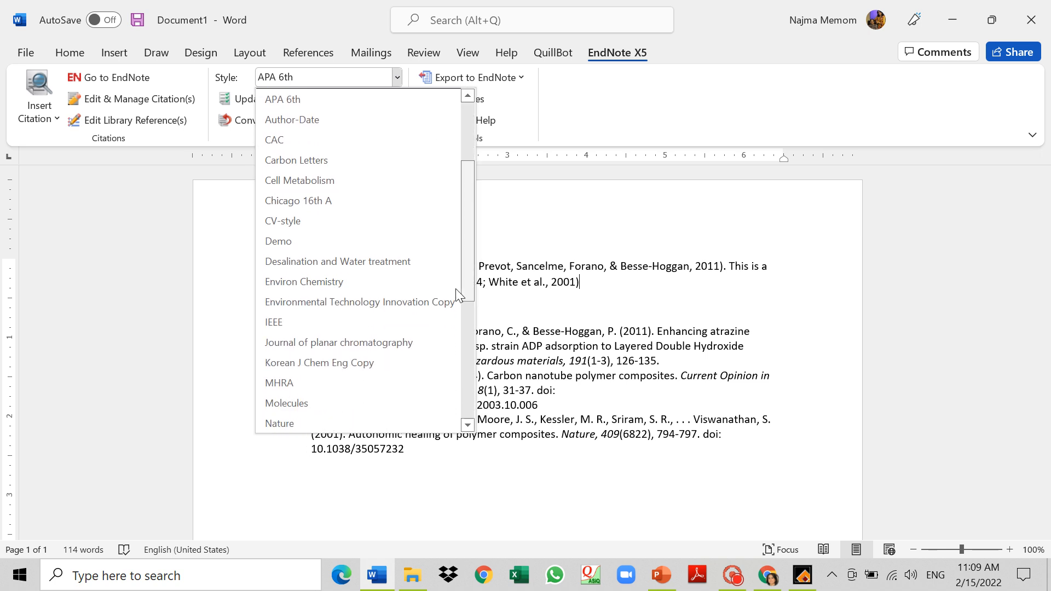
left_click(317, 326)
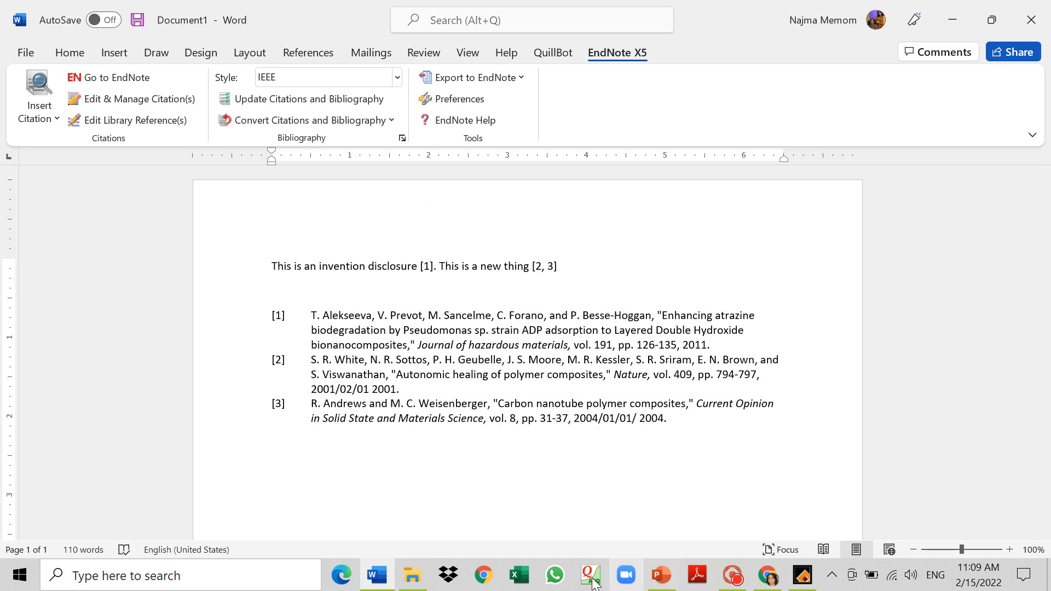
Check the "Content covered" slide in PowerPoint and switch to the Google Scholar results in Chrome.
left_click(377, 576)
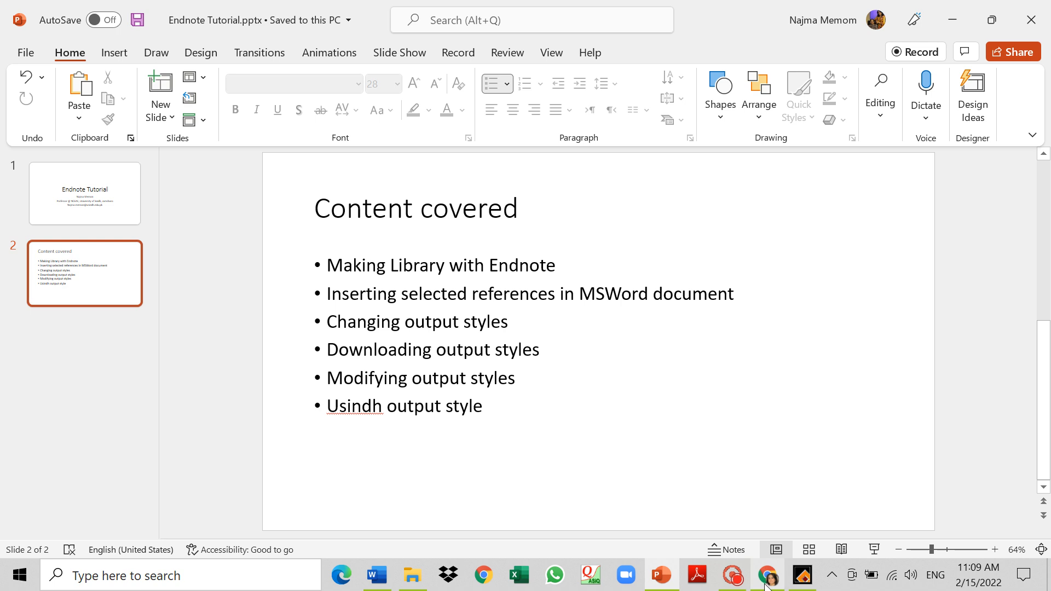
mouse_move(772, 584)
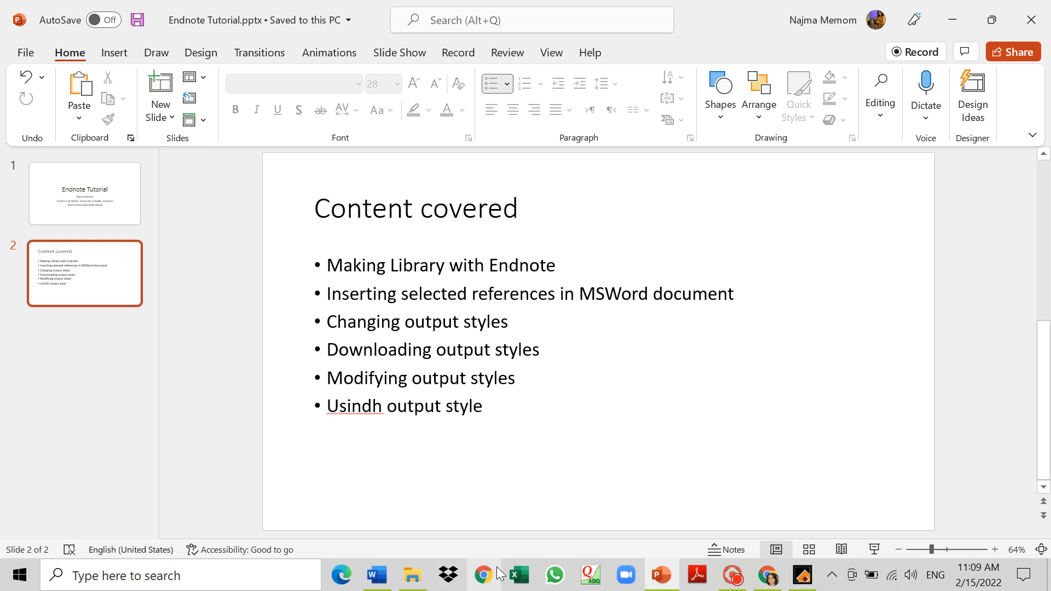
left_click(775, 583)
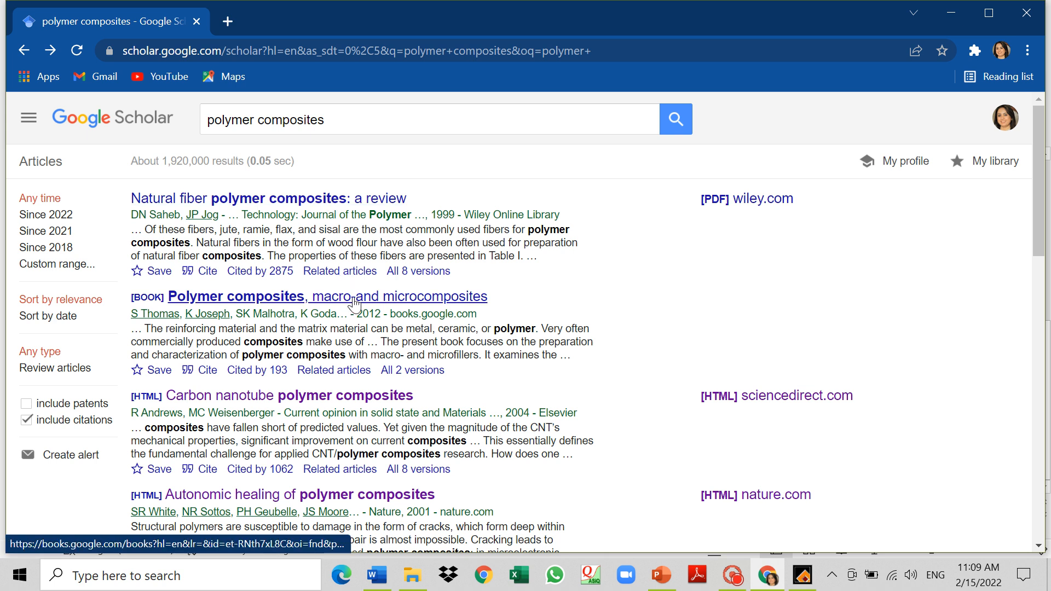
Open the "Carbon nanotube polymer composites" article from the results and go to its journal, Current Opinion in Solid State and Materials Science.
left_click(372, 396)
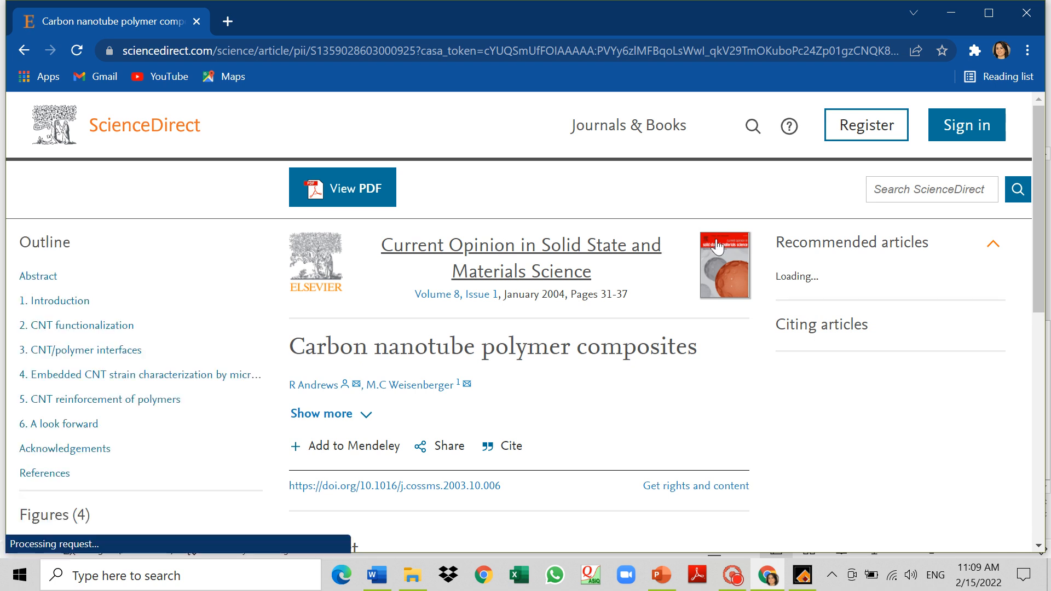
scroll(607, 376, "down", 2)
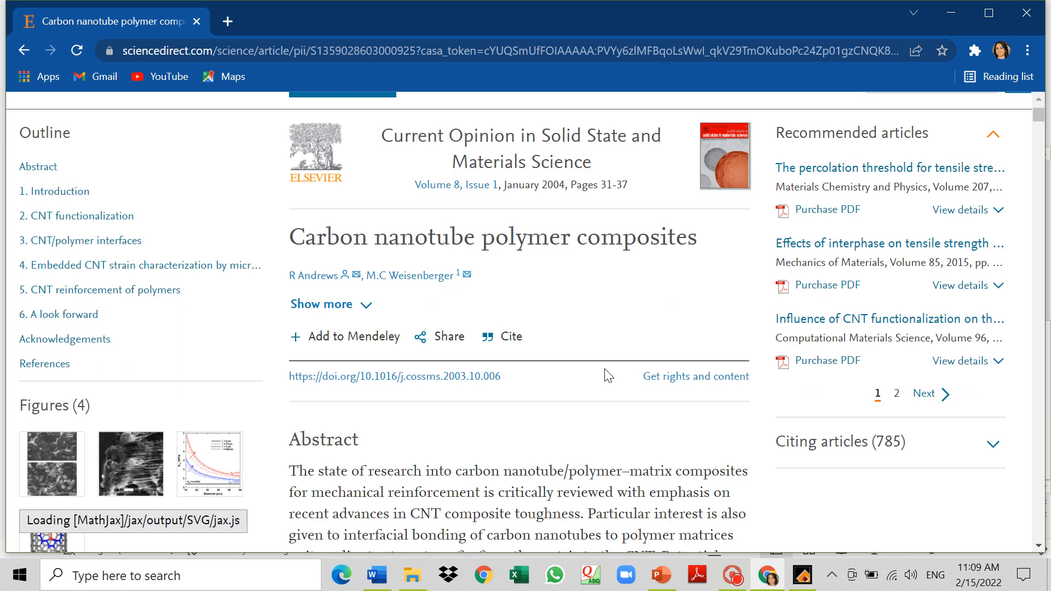
scroll(606, 375, "up", 2)
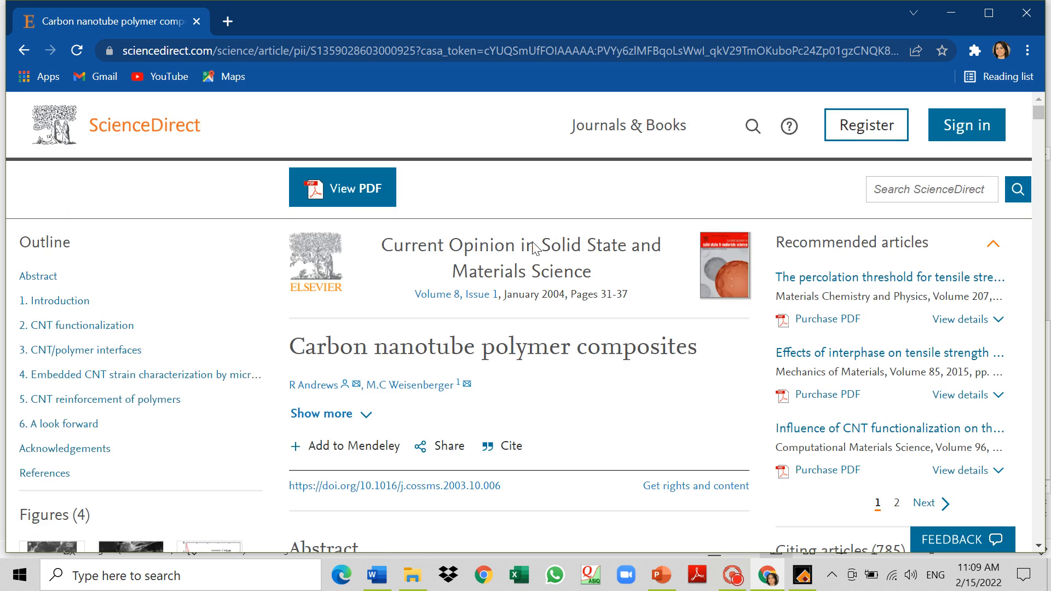
left_click(638, 260)
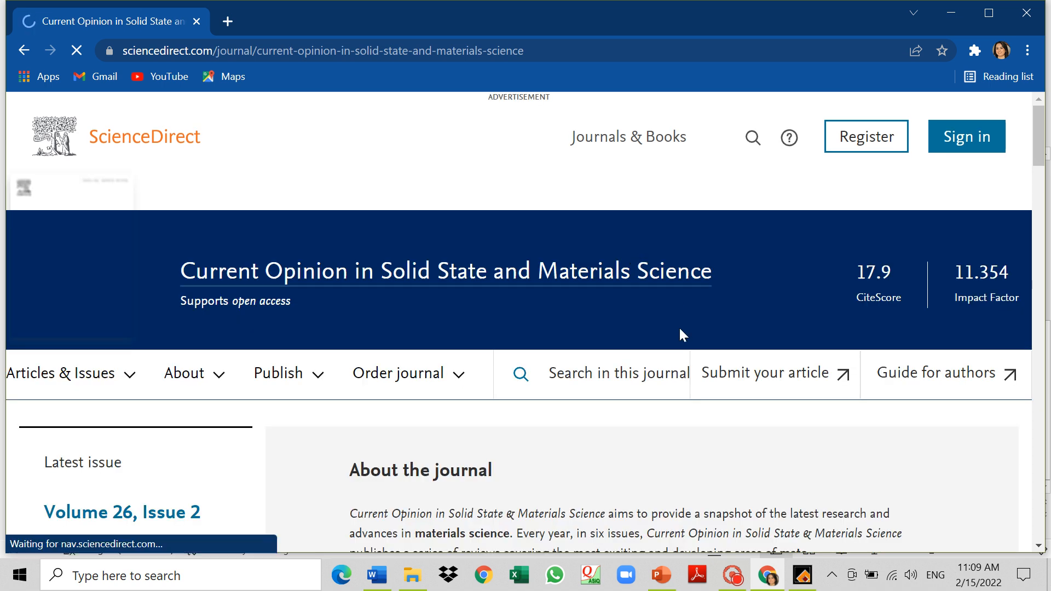
Open the journal's Guide for authors and go to its "Reference style" section.
scroll(677, 406, "down", 2)
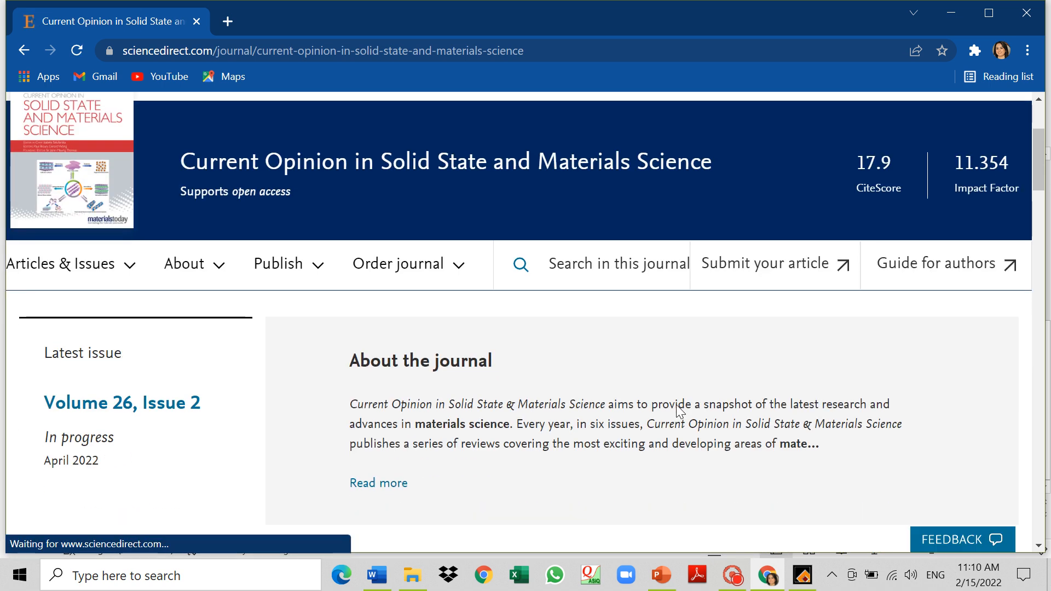
scroll(675, 405, "down", 2)
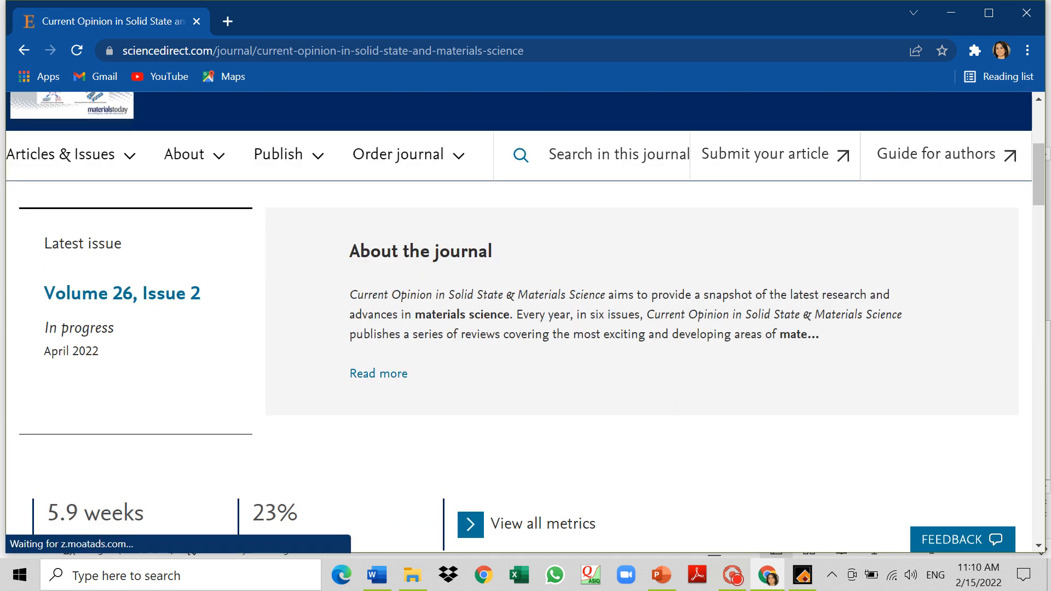
left_click(953, 164)
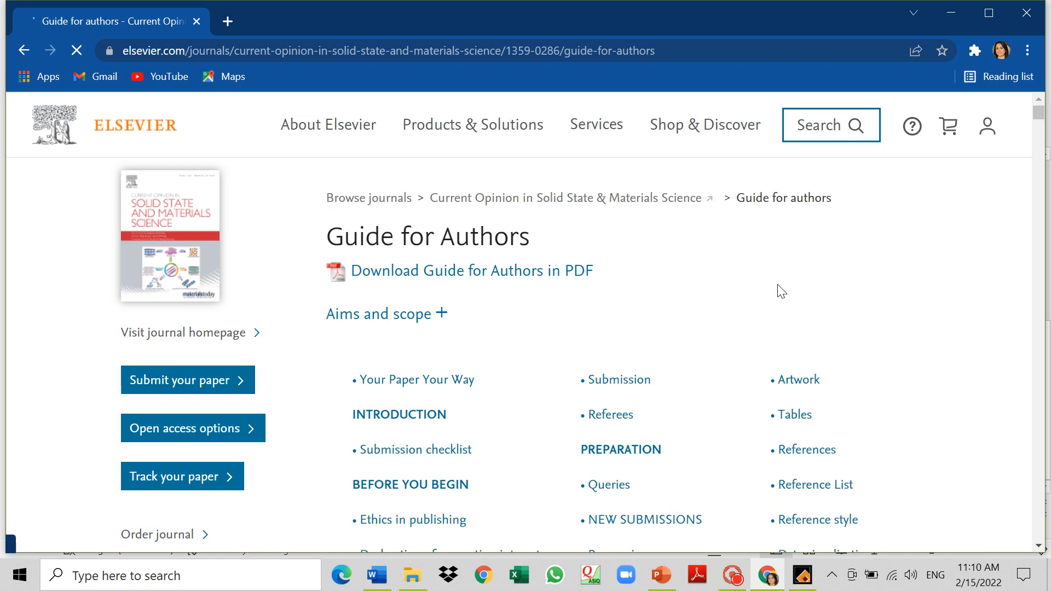
scroll(782, 291, "down", 2)
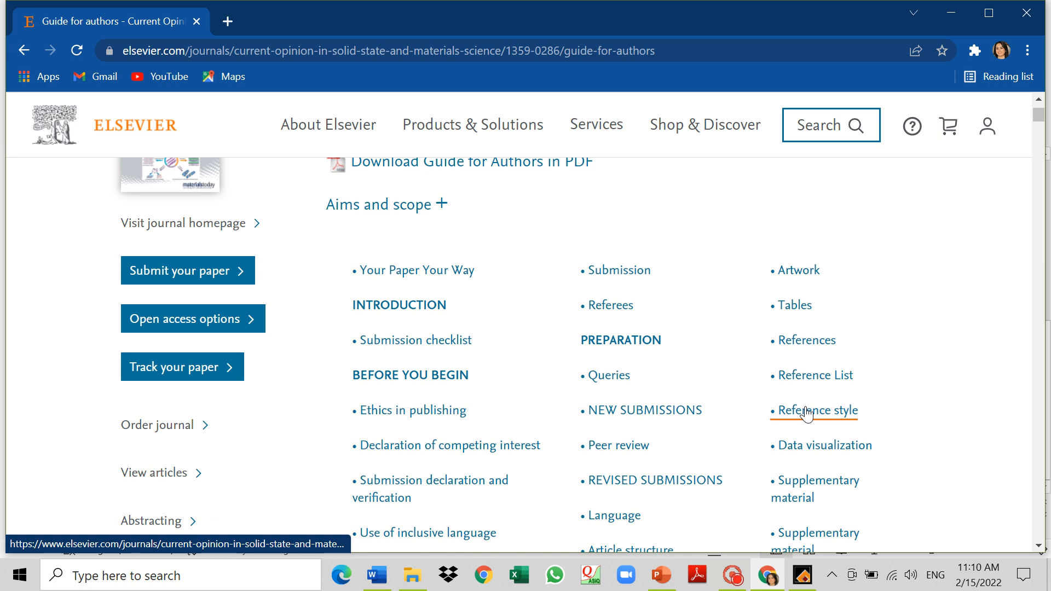
left_click(806, 414)
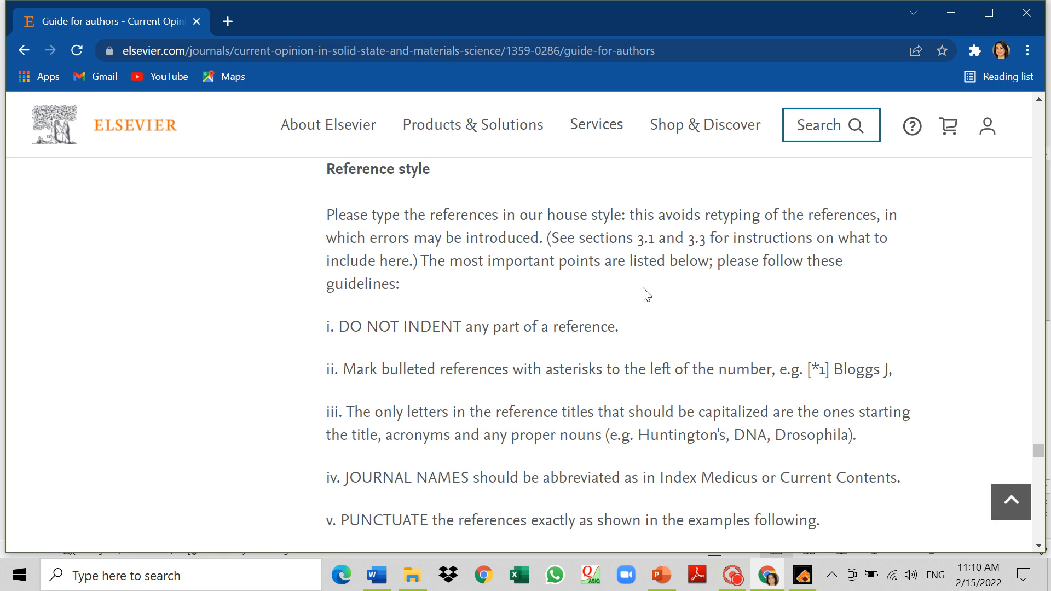
Examine the reference style guidelines, the journal and book reference examples, and the journal abbreviations source.
scroll(655, 290, "down", 2)
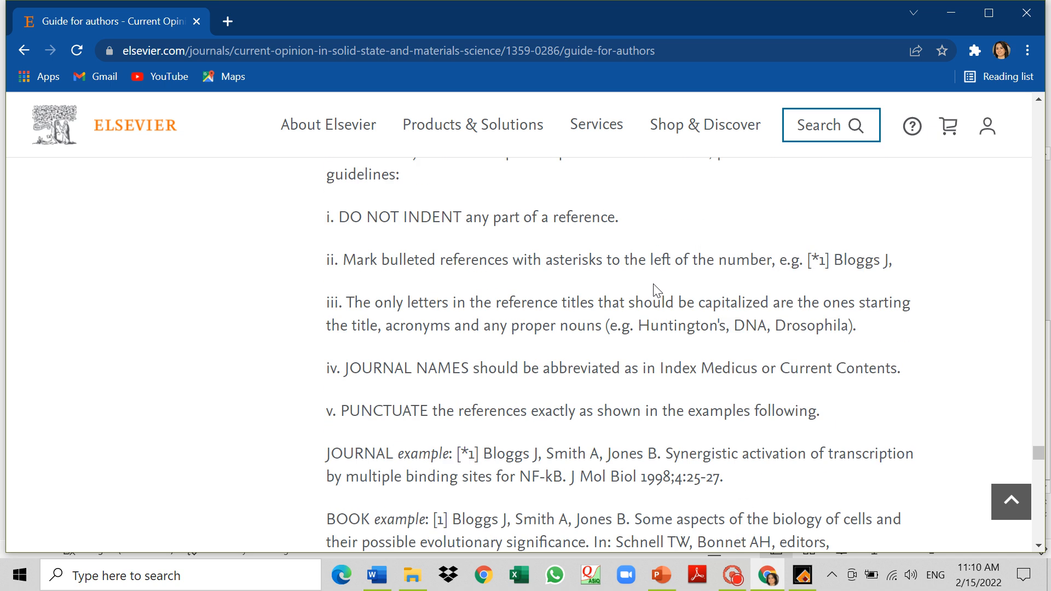
scroll(656, 290, "down", 4)
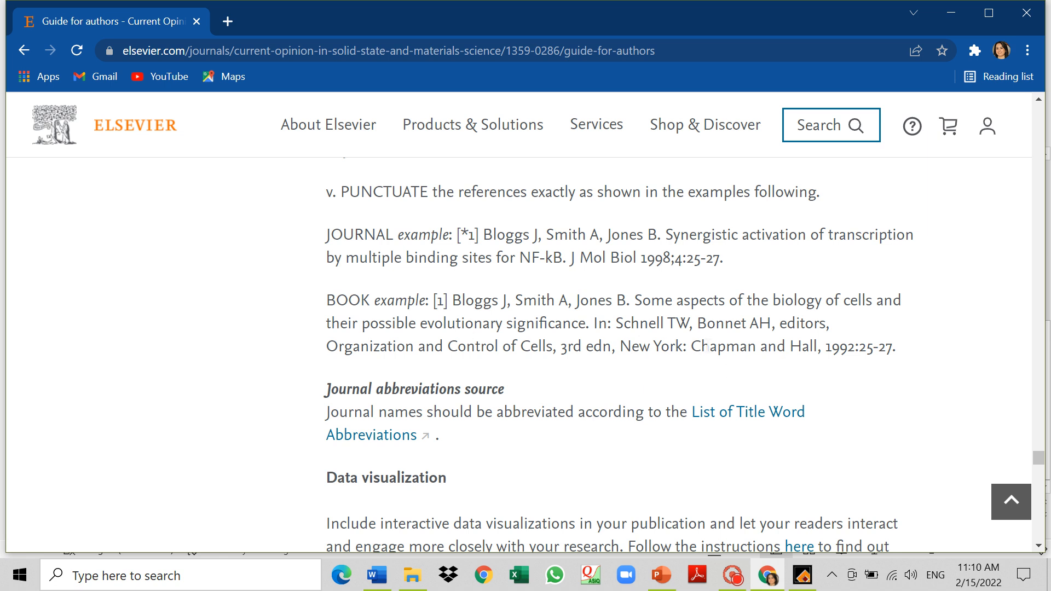
scroll(826, 368, "up", 4)
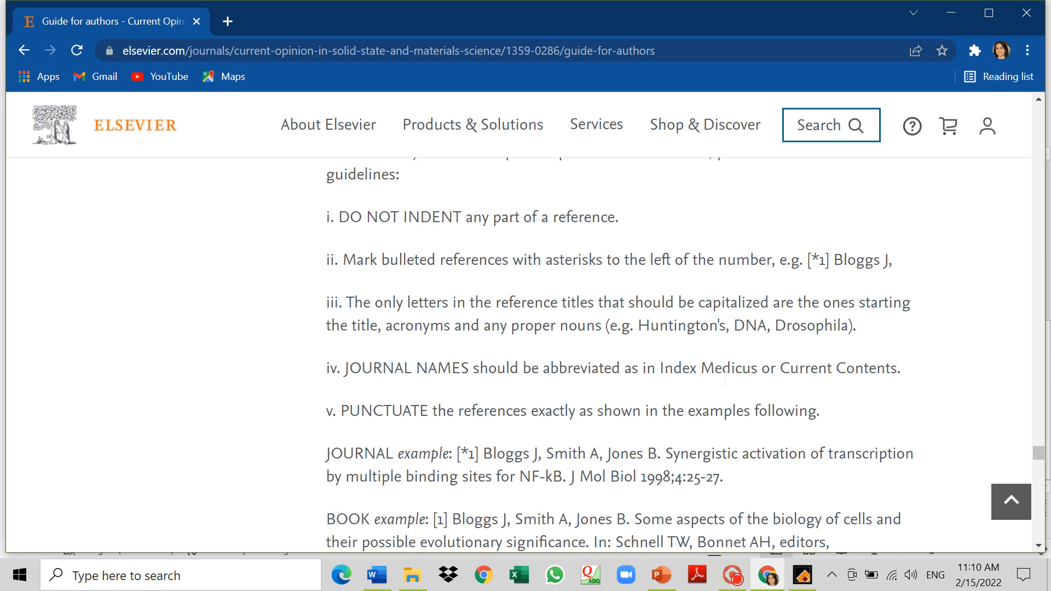
scroll(724, 379, "up", 4)
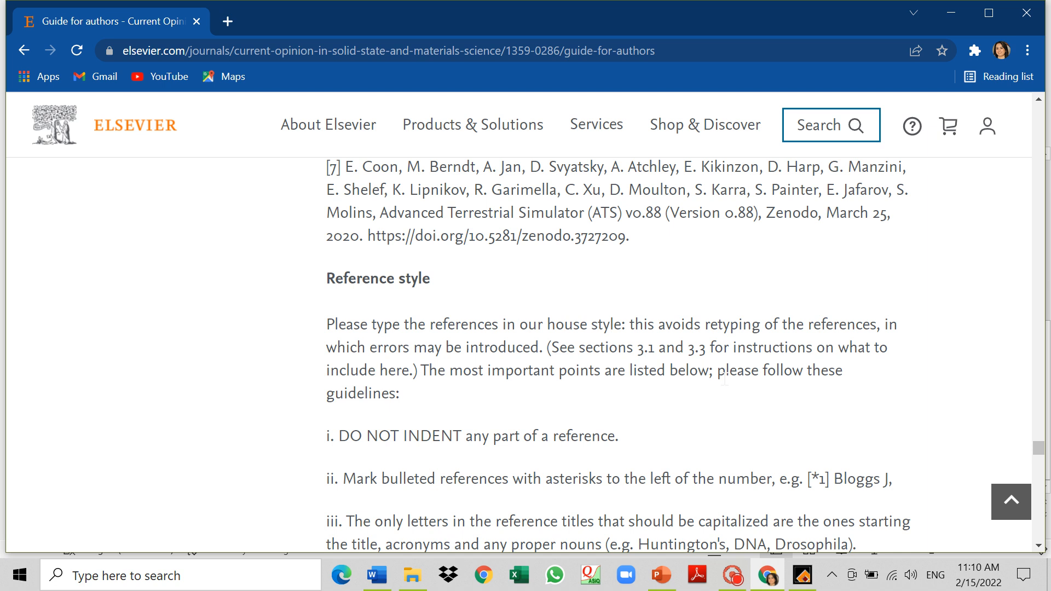
scroll(724, 379, "down", 6)
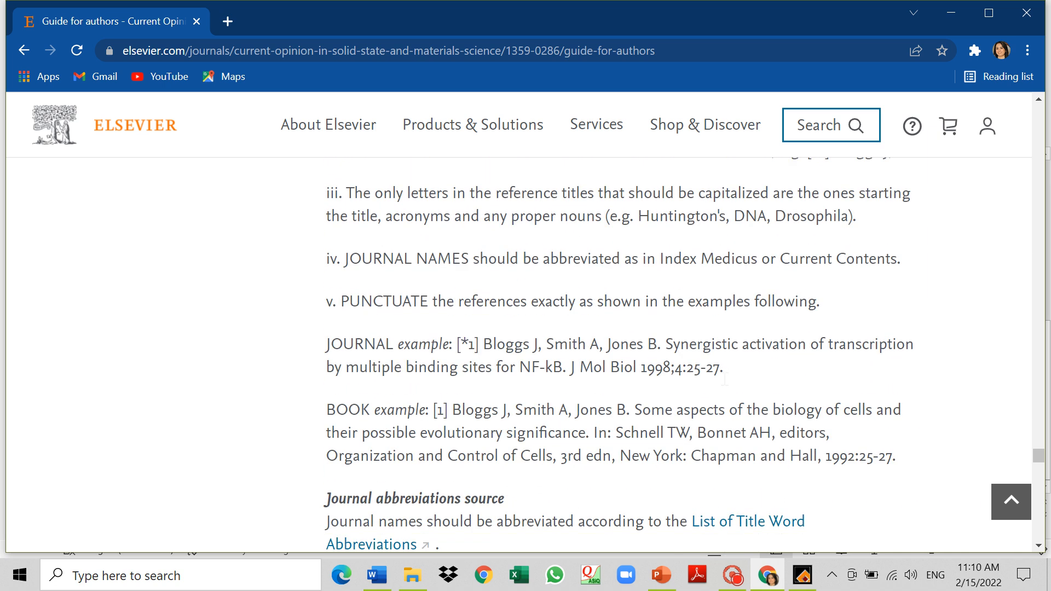
scroll(726, 384, "down", 4)
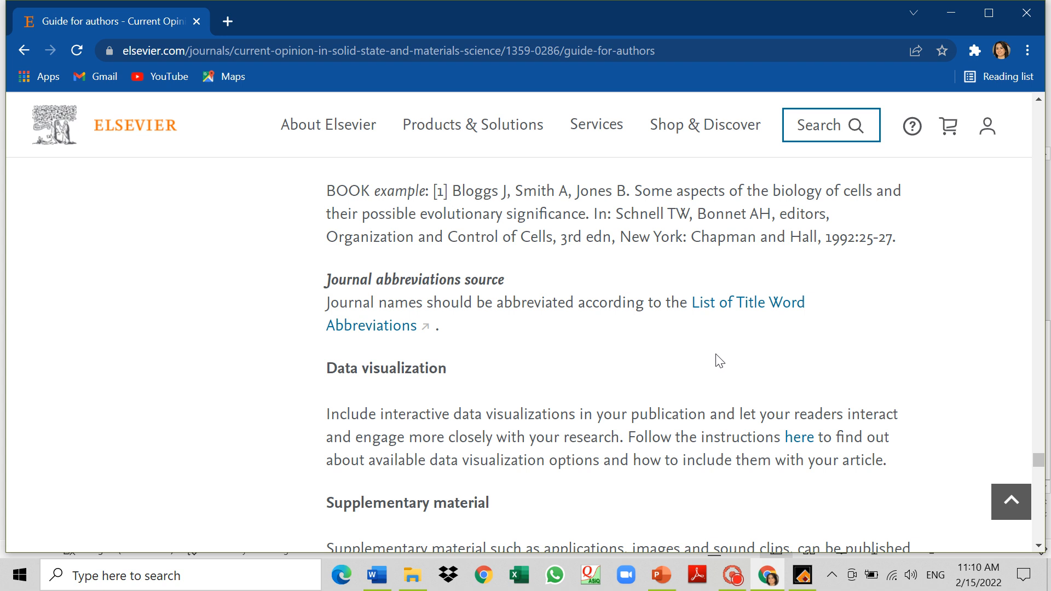
scroll(772, 401, "down", 2)
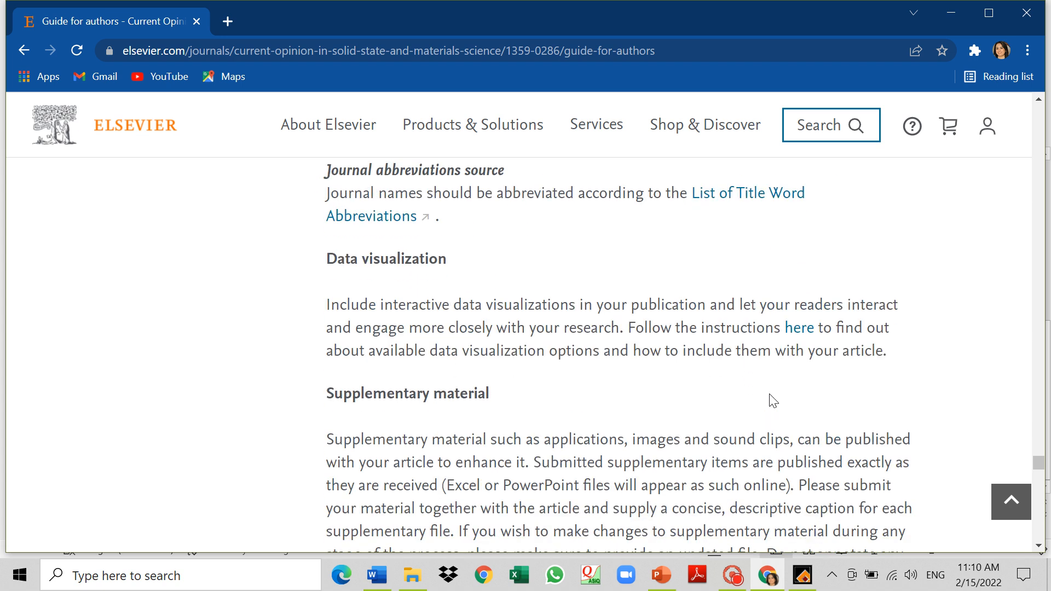
Review the guide's reference examples, reference formatting rules and reference management software section.
scroll(772, 401, "up", 11)
scroll(773, 402, "up", 4)
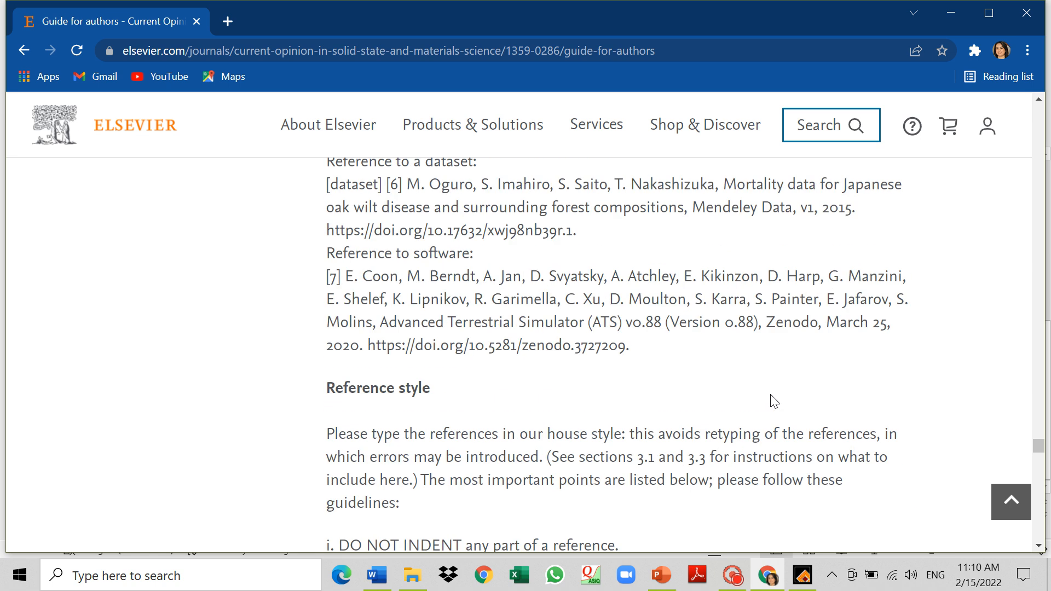
scroll(773, 401, "up", 14)
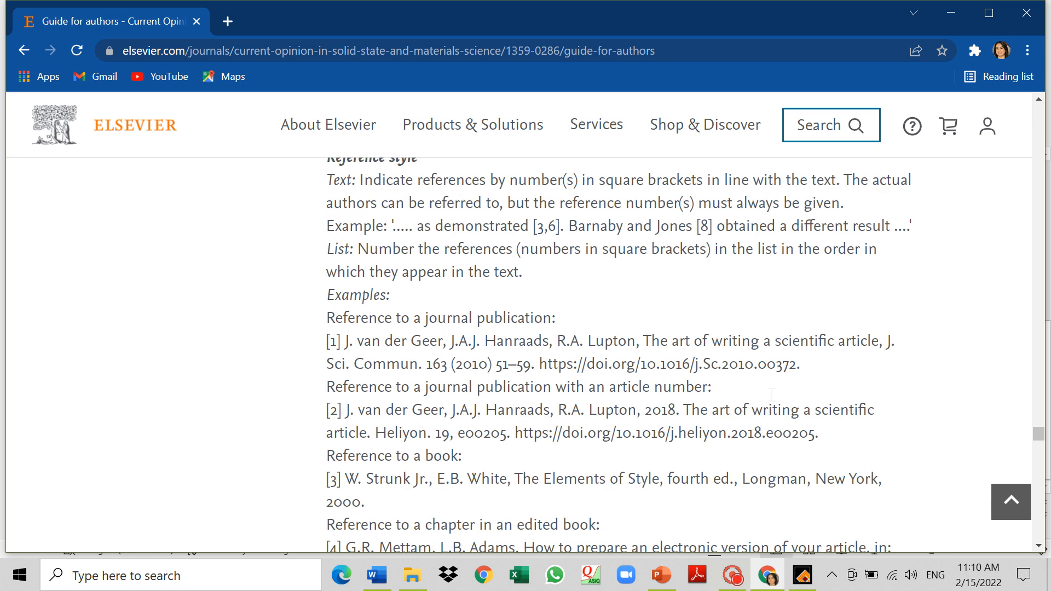
scroll(772, 401, "up", 2)
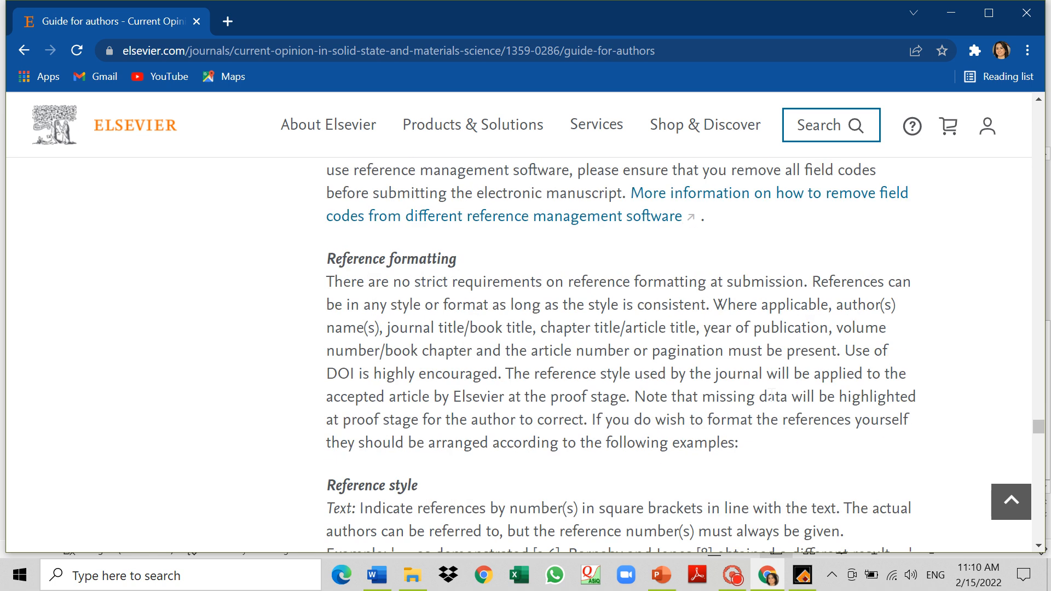
scroll(771, 395, "up", 4)
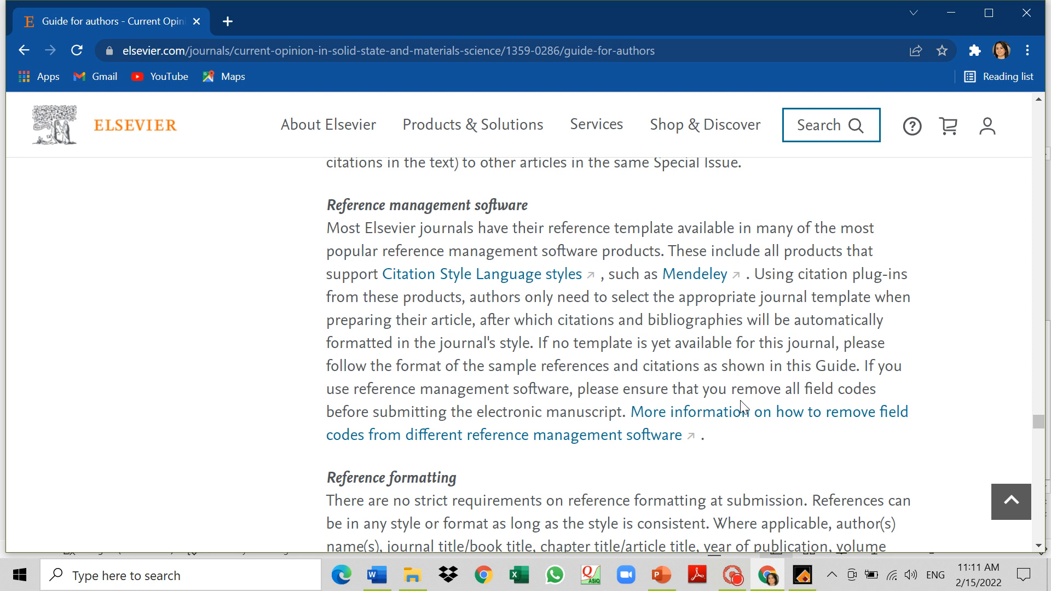
scroll(740, 399, "up", 8)
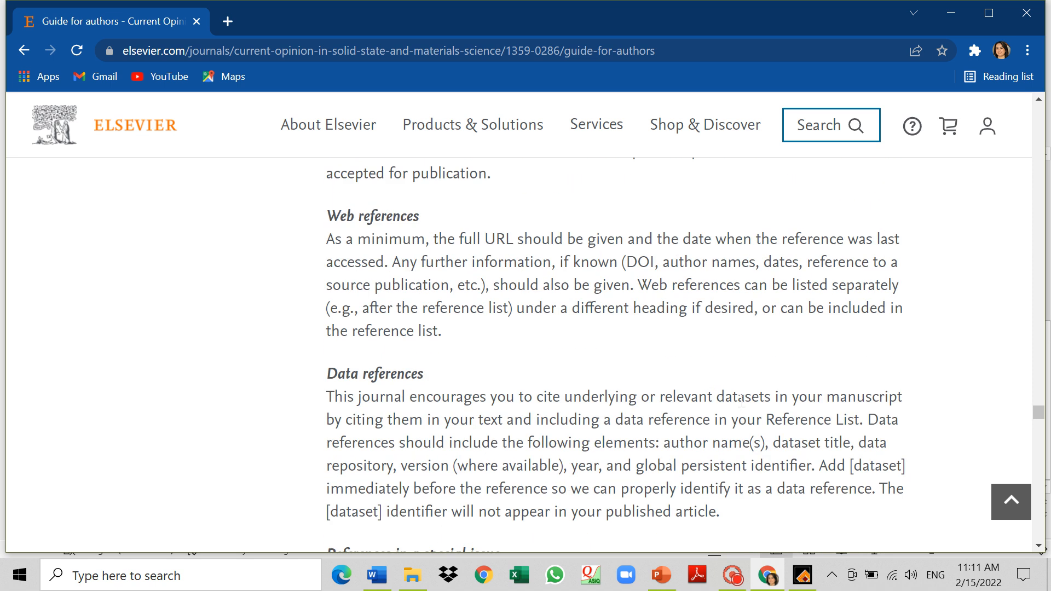
scroll(741, 400, "down", 6)
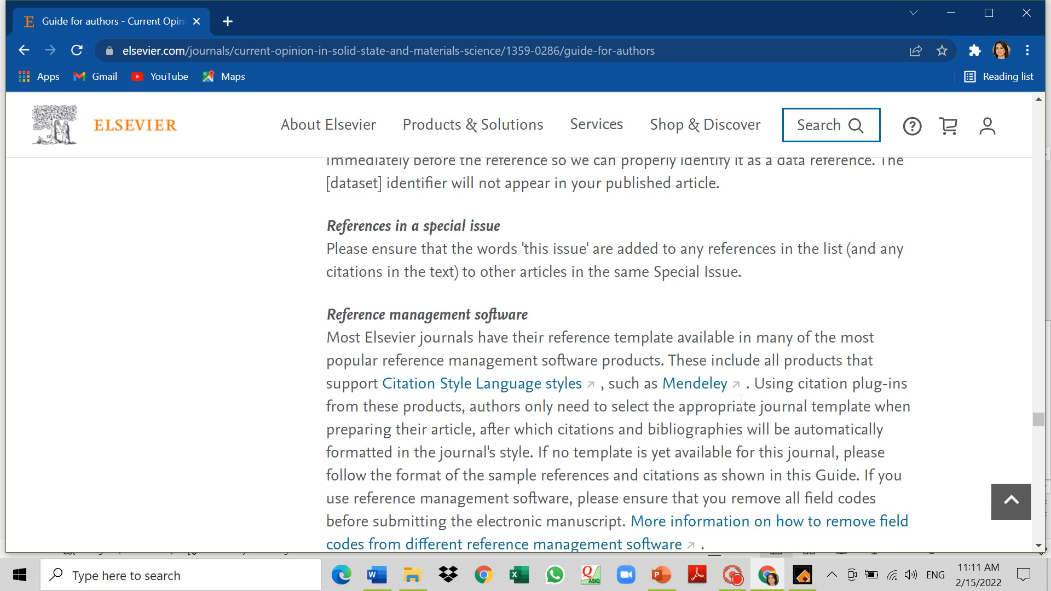
Open the guide's linked Citation Style Language site and examine its software products and sponsors for citation tools.
left_click(540, 385)
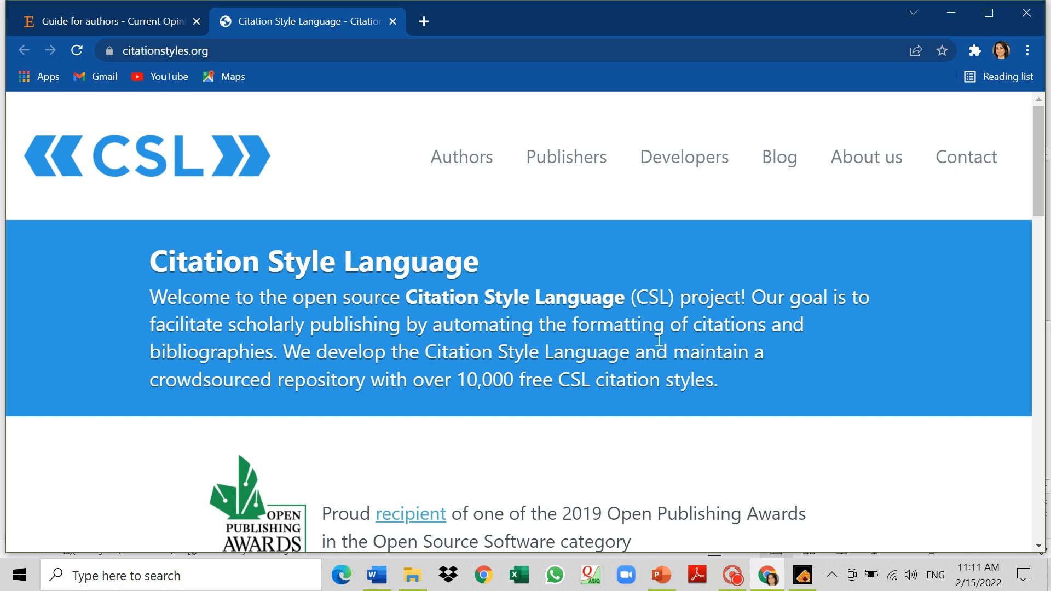
scroll(658, 339, "down", 6)
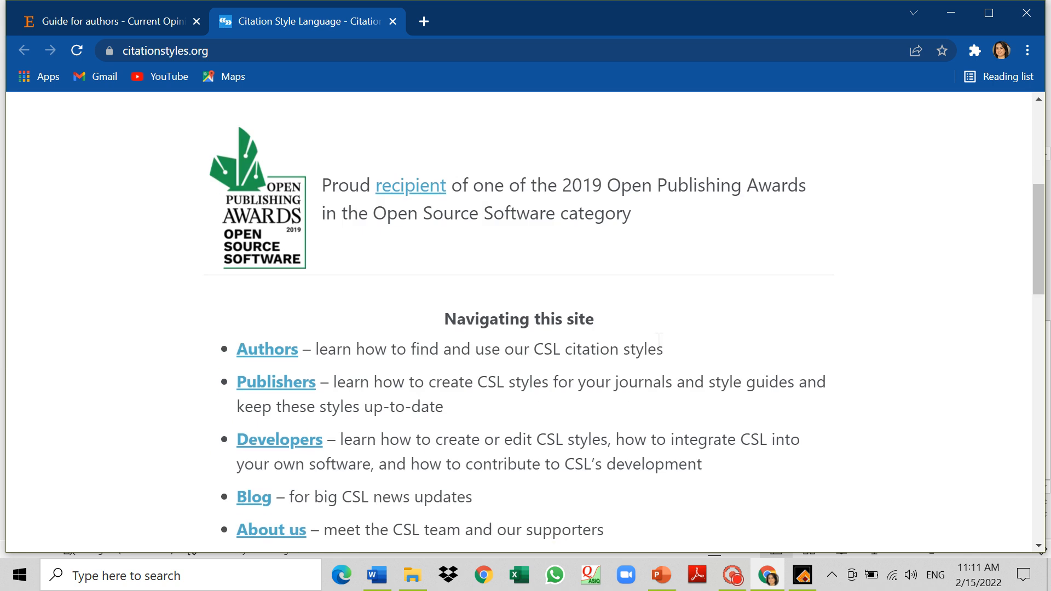
scroll(658, 338, "down", 4)
scroll(661, 346, "down", 4)
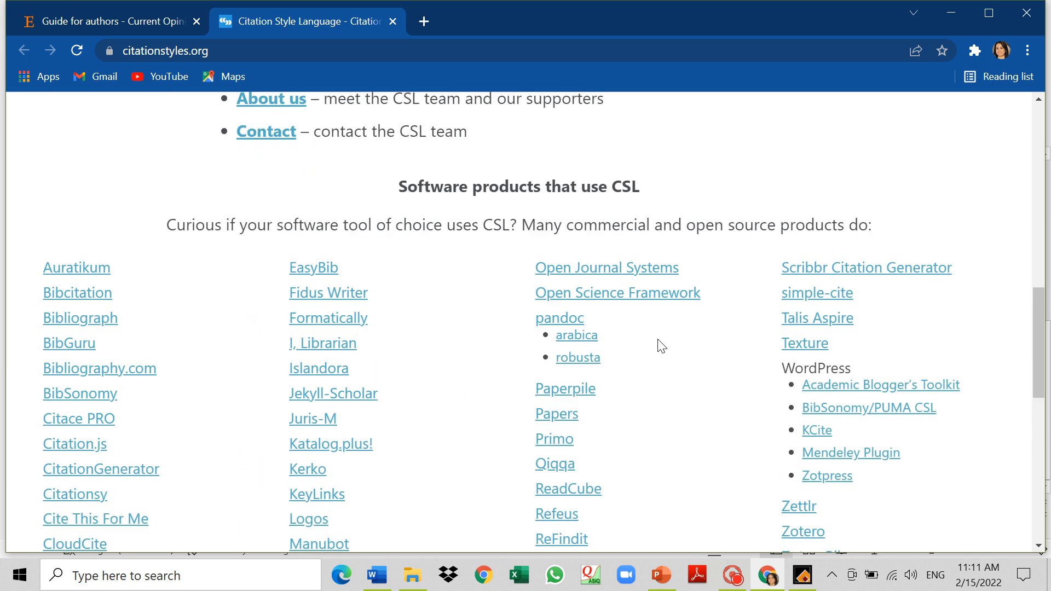
scroll(665, 346, "down", 2)
scroll(666, 341, "down", 6)
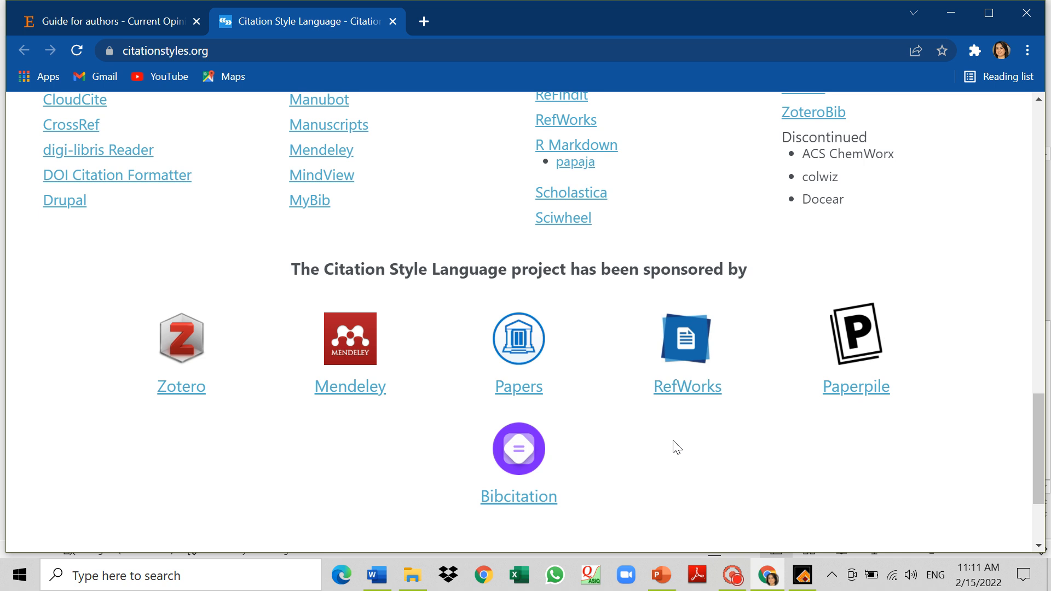
scroll(419, 394, "down", 2)
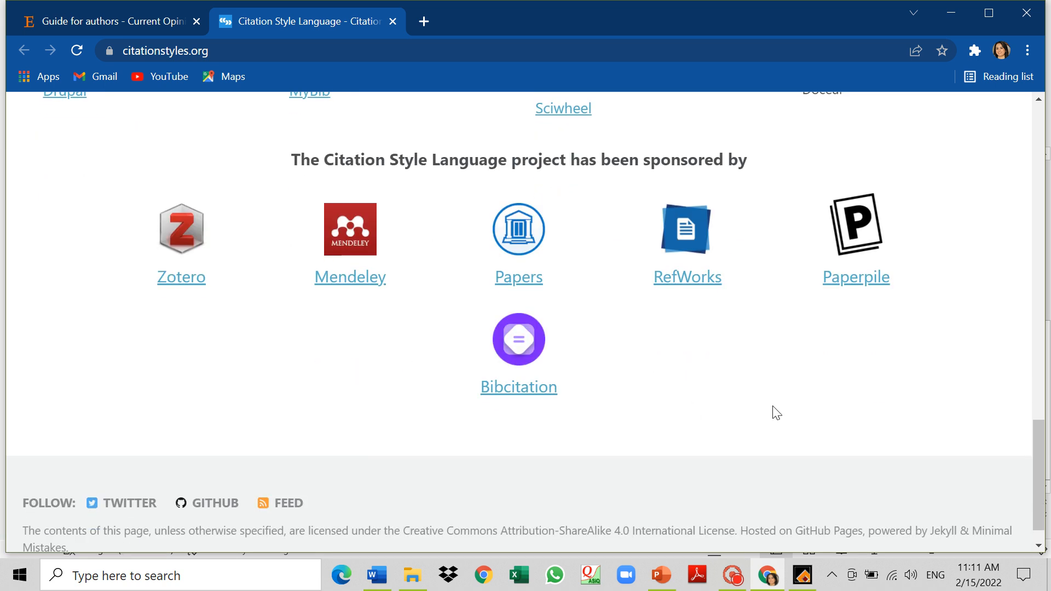
scroll(776, 414, "up", 2)
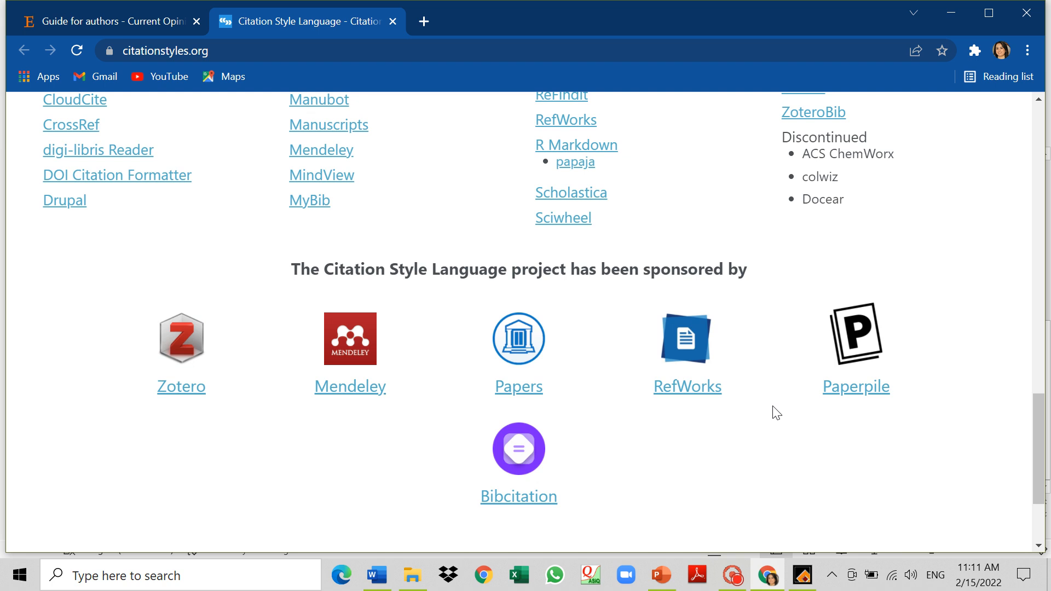
scroll(776, 414, "up", 4)
scroll(776, 413, "up", 4)
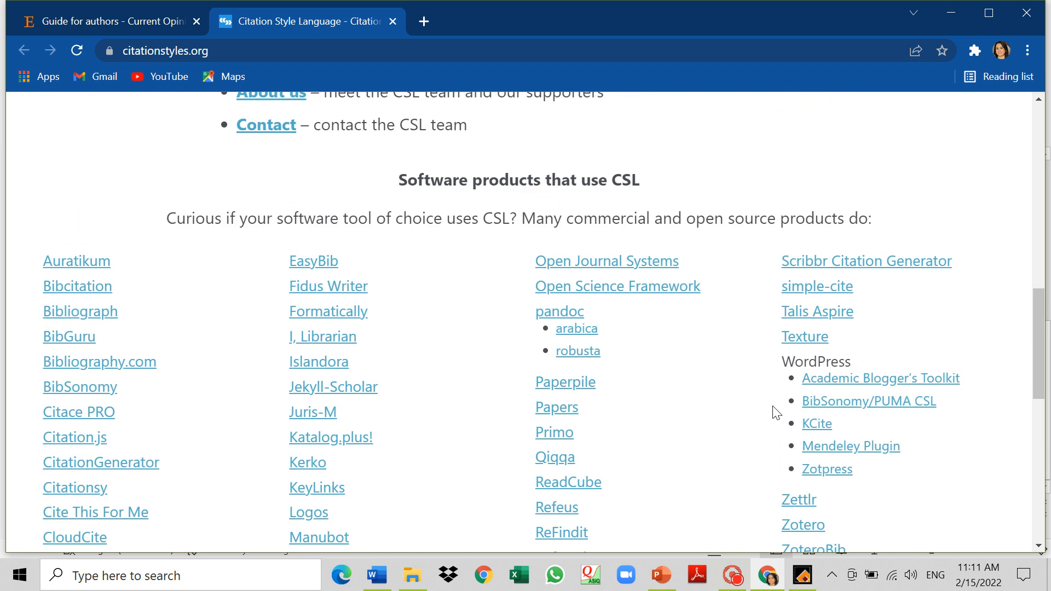
scroll(776, 413, "up", 6)
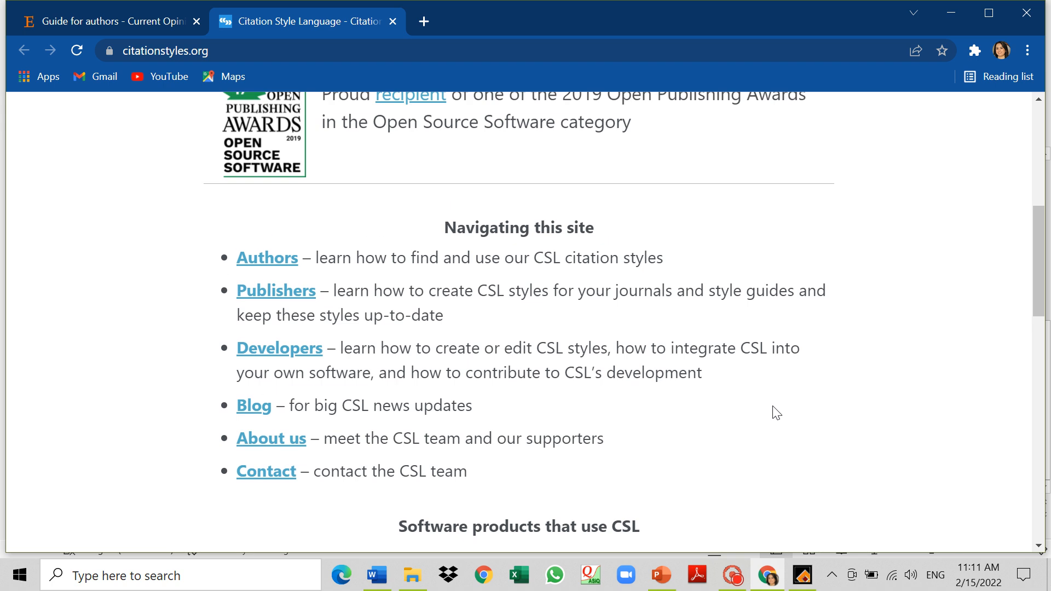
scroll(776, 413, "up", 7)
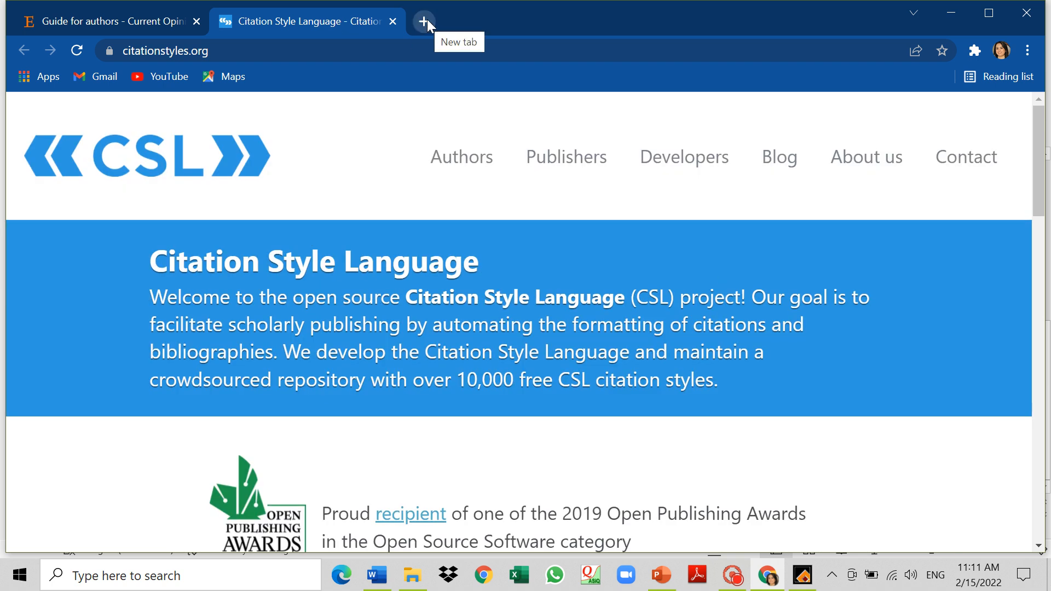
Open the EndNote downloads page in a new browser tab and look for the option to add output styles.
left_click(426, 19)
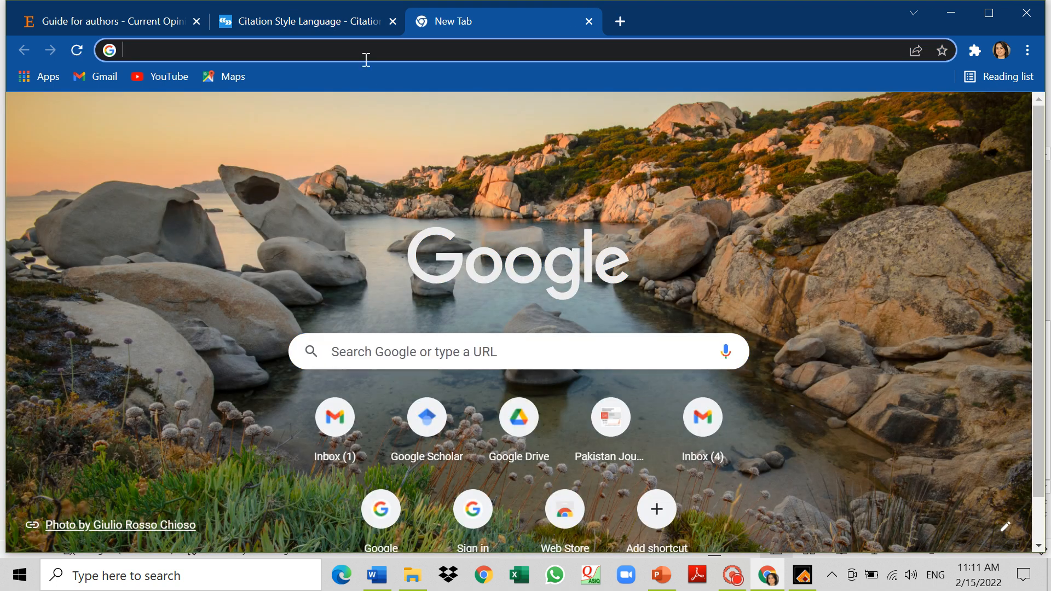
type("en")
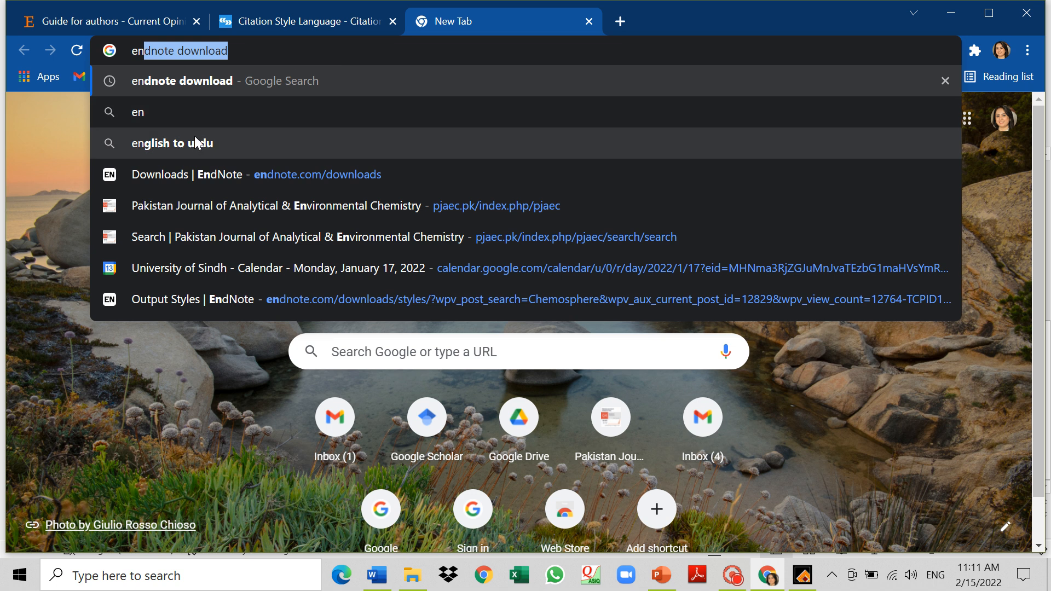
left_click(195, 176)
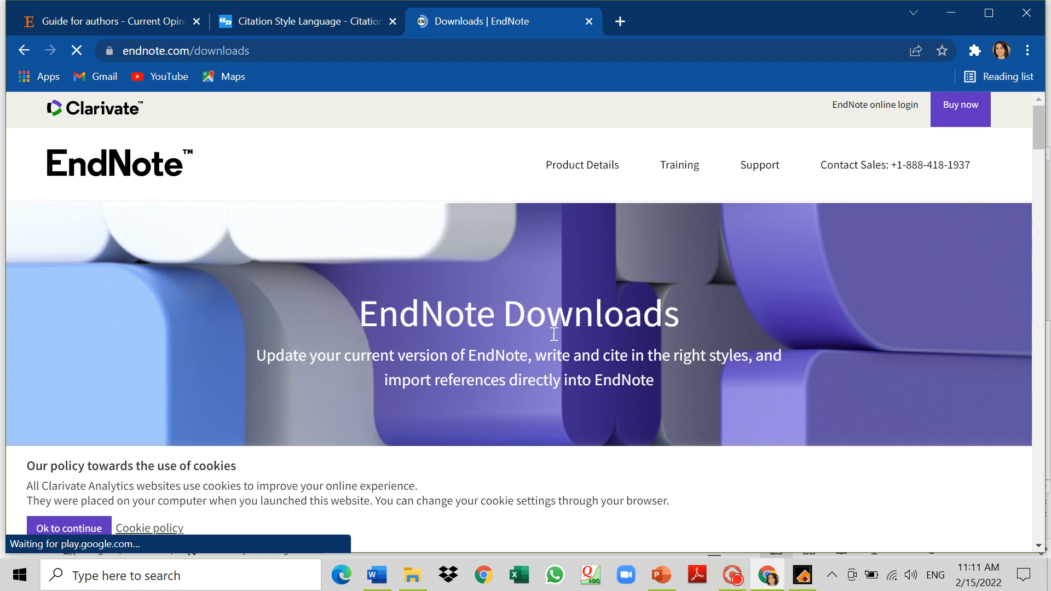
scroll(605, 378, "down", 5)
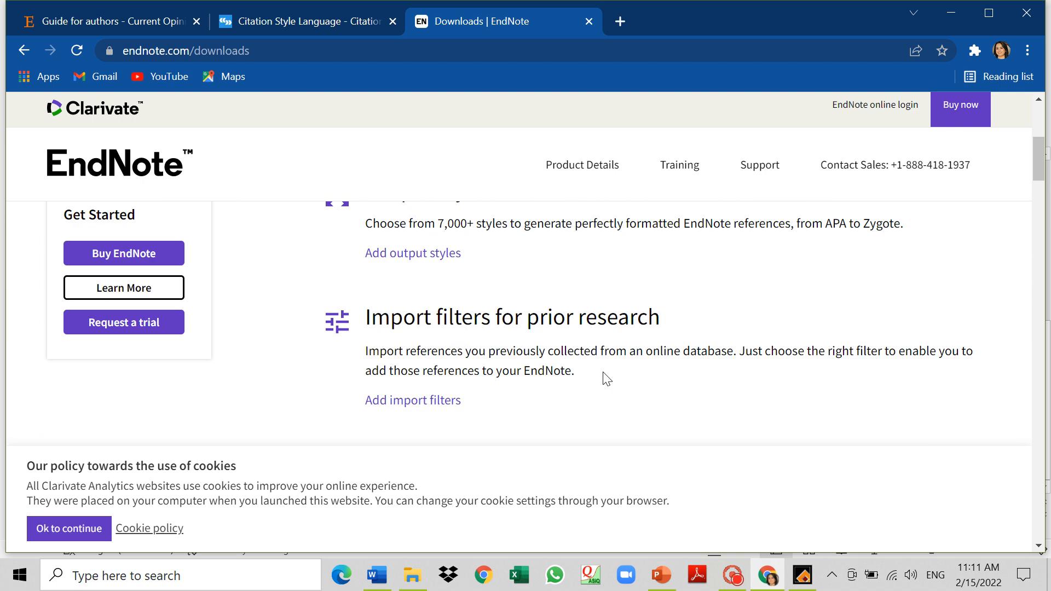
Open EndNote's output styles finder and check the target journal's title at the start of its Guide for Authors.
left_click(395, 255)
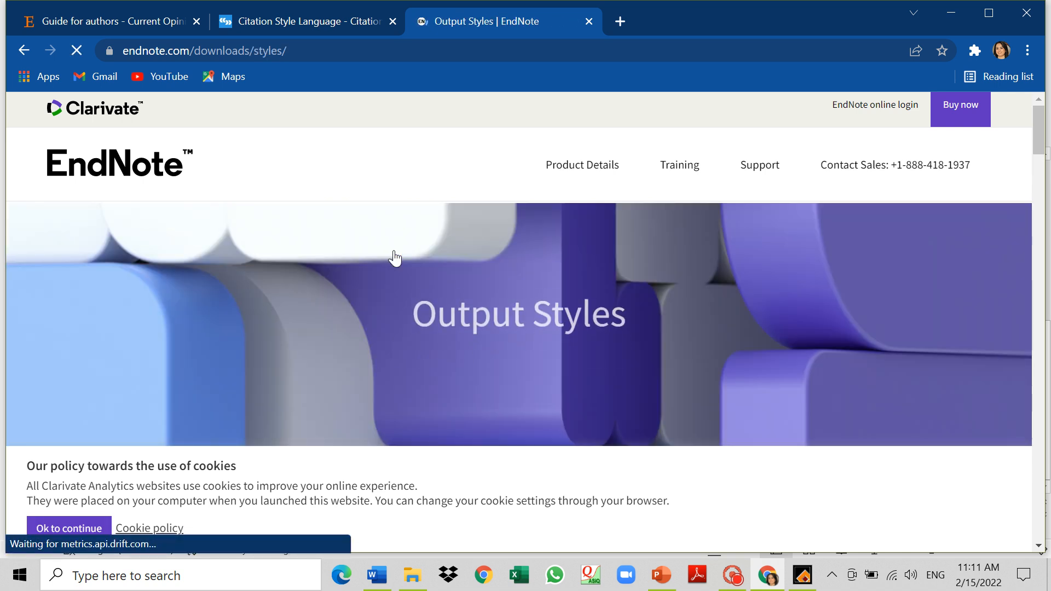
scroll(466, 331, "down", 3)
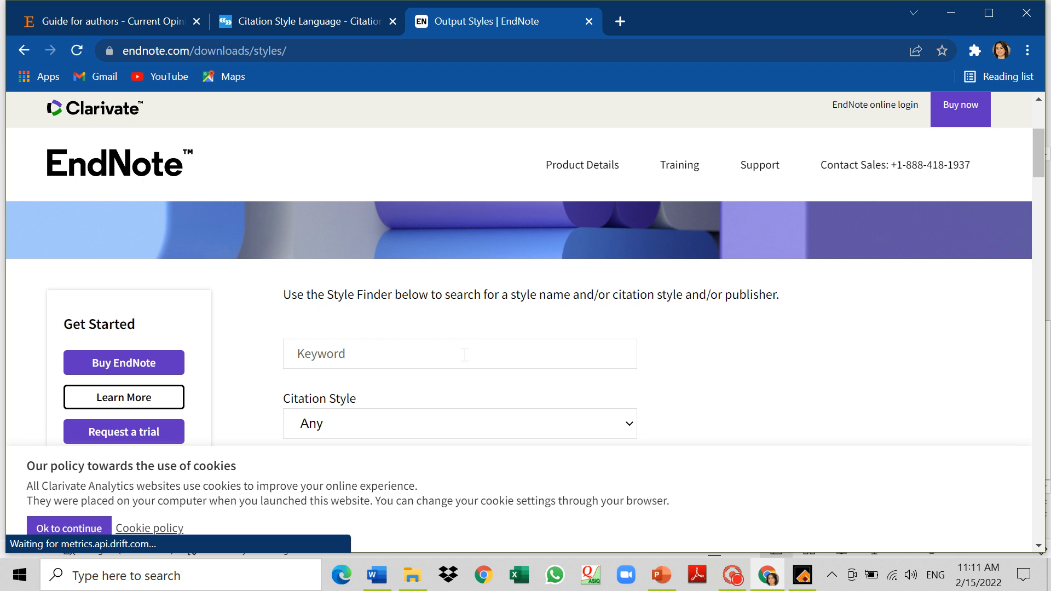
left_click(304, 24)
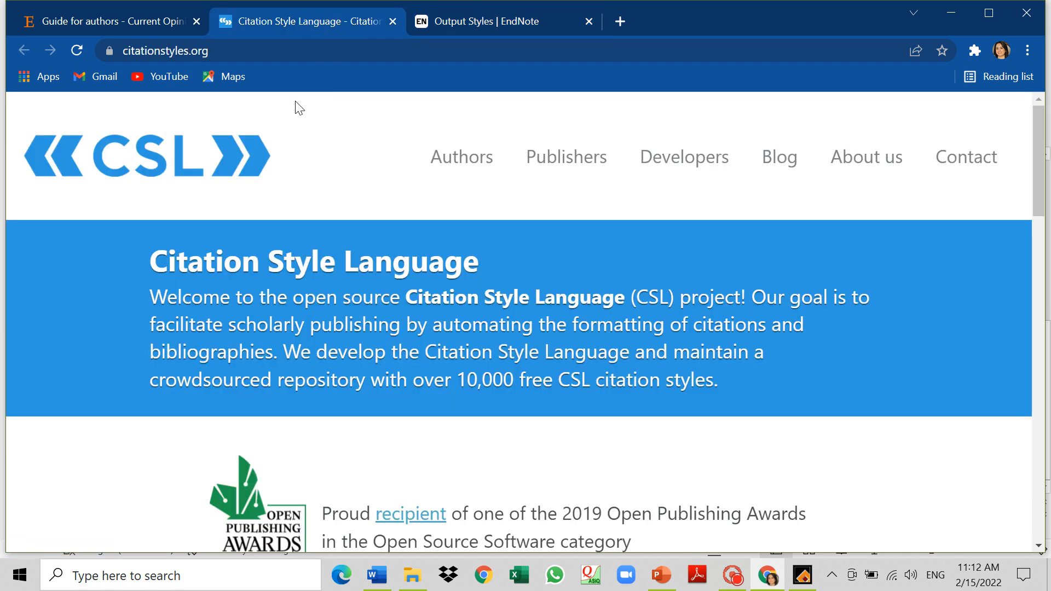
left_click(100, 23)
scroll(590, 279, "up", 10)
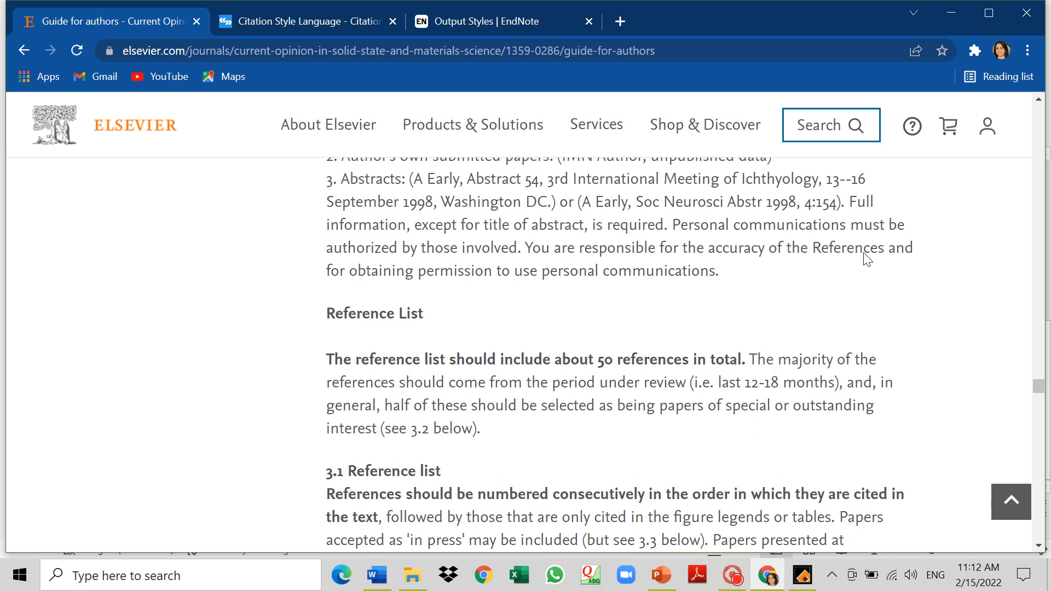
left_click_drag(1038, 386, 1018, 113)
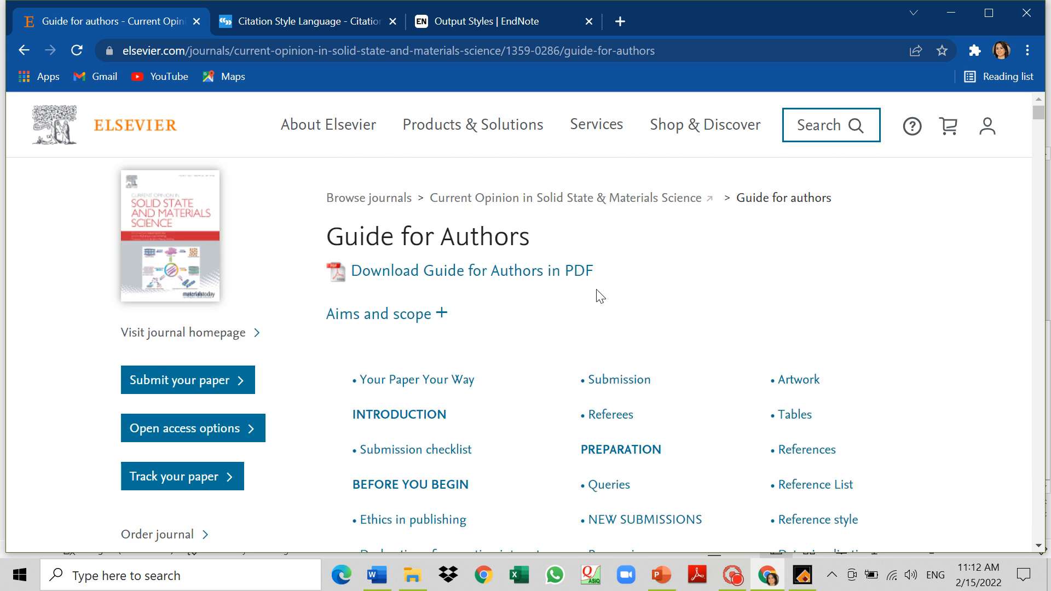
scroll(597, 291, "down", 6)
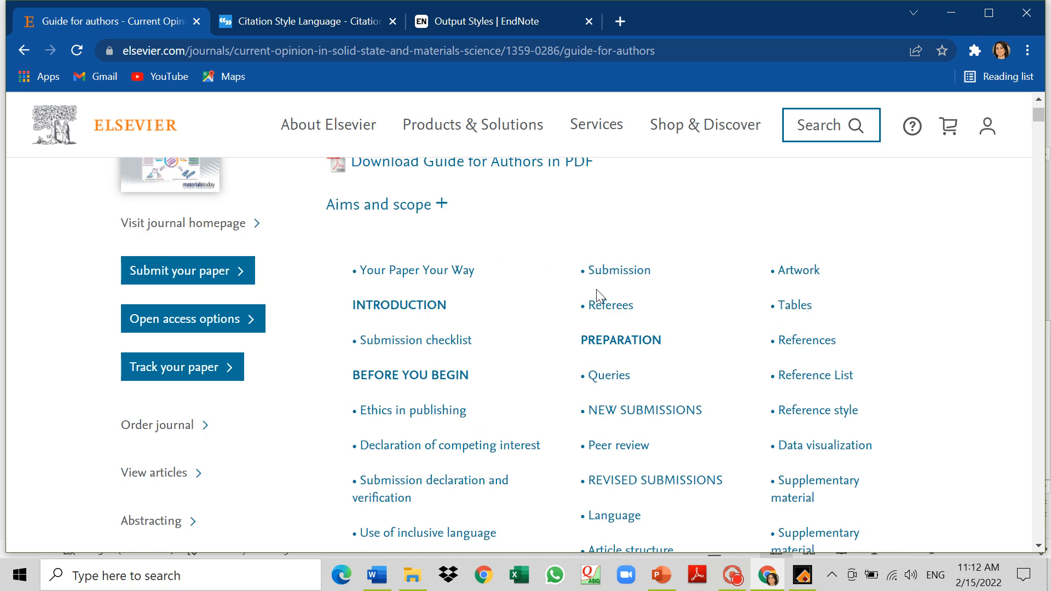
scroll(596, 296, "down", 6)
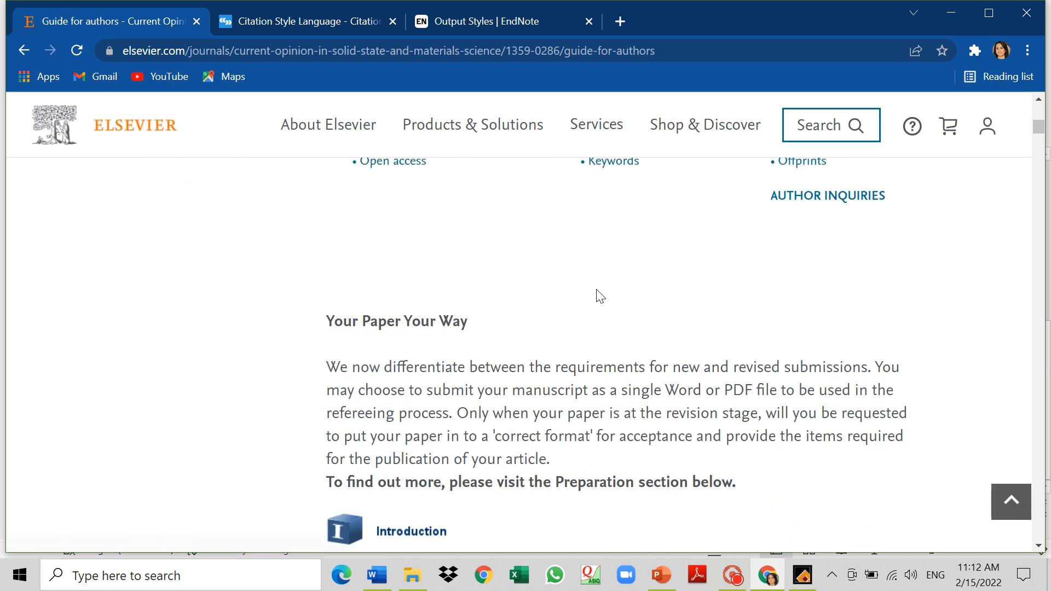
scroll(597, 296, "up", 10)
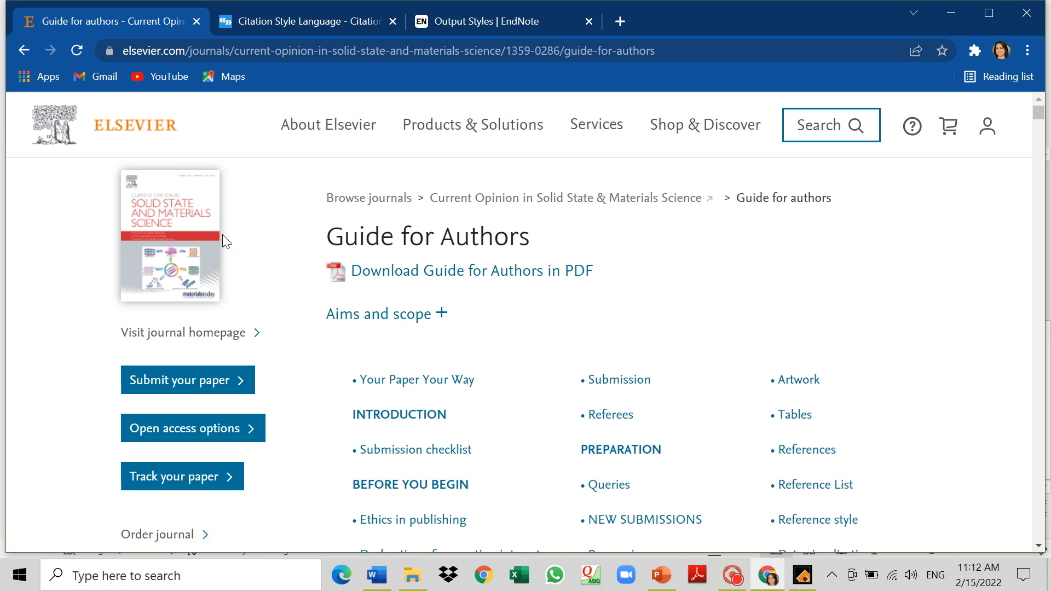
Search EndNote's Style Finder for "solid state and material science".
left_click(435, 21)
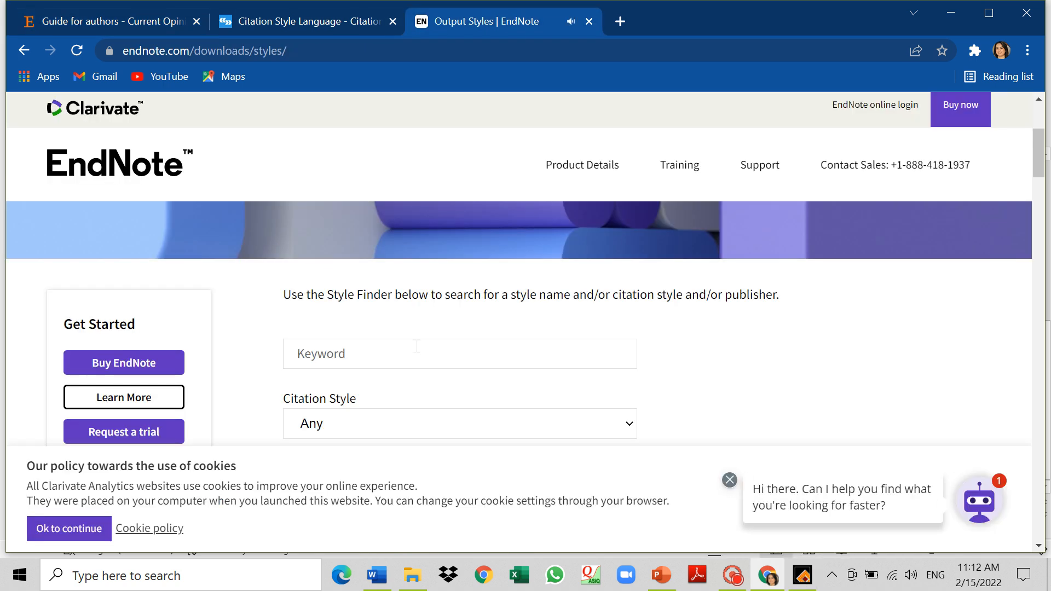
left_click(416, 346)
type("solid state a")
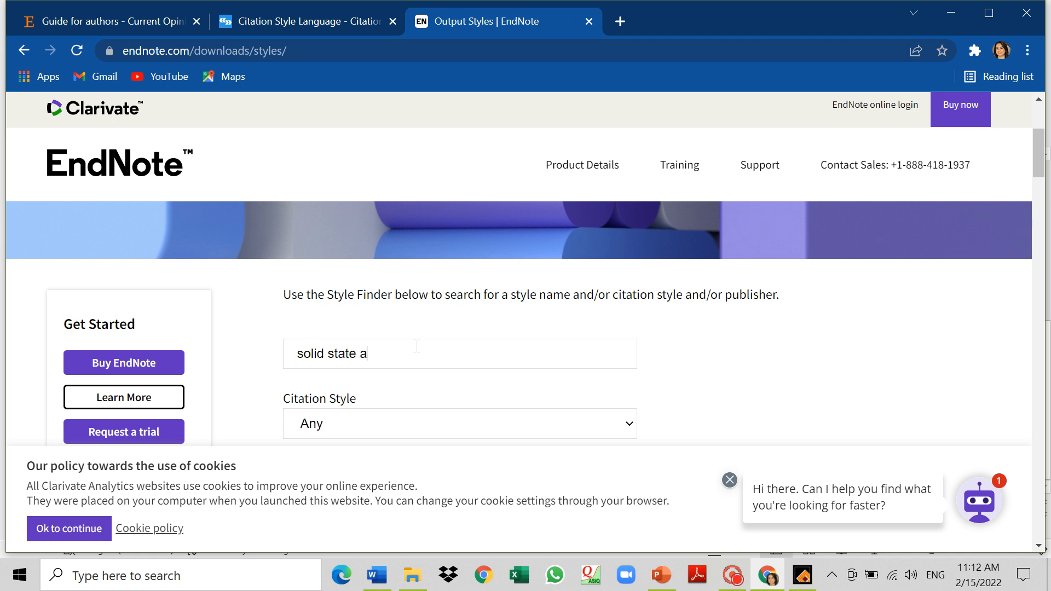
type("nd material science")
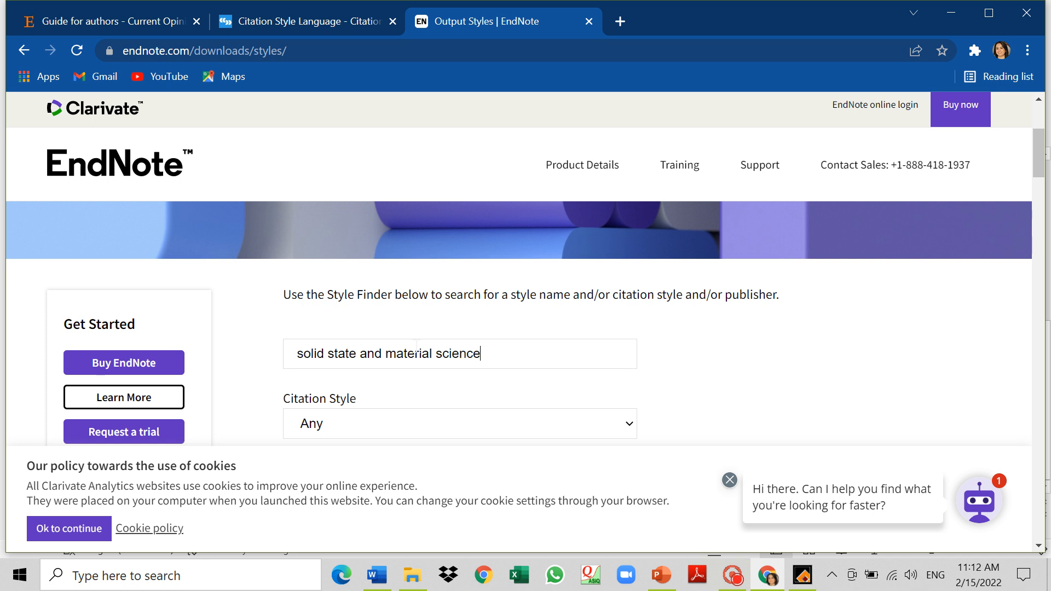
key("Return")
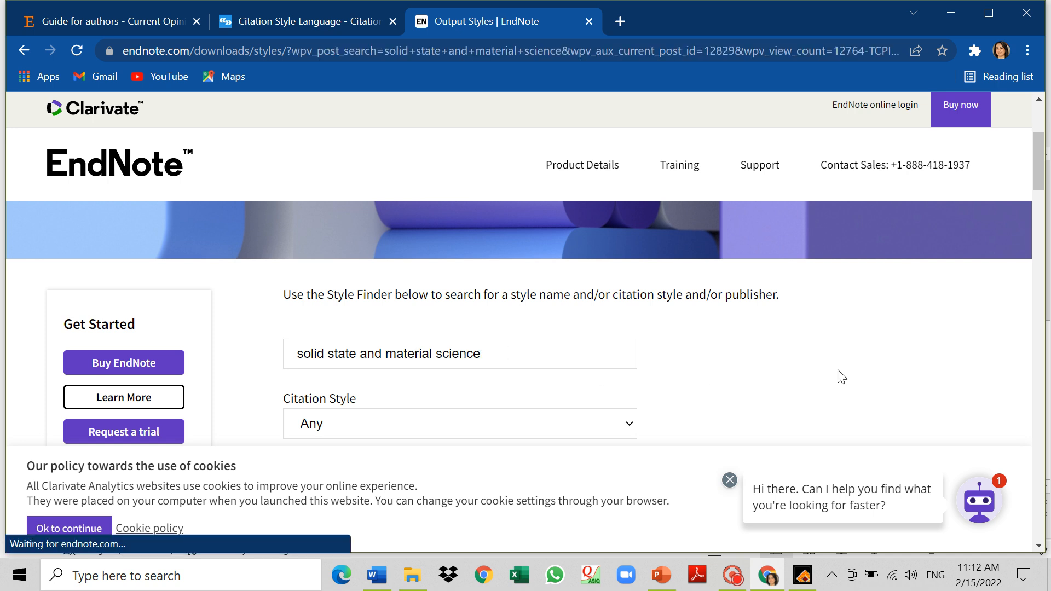
scroll(822, 366, "down", 3)
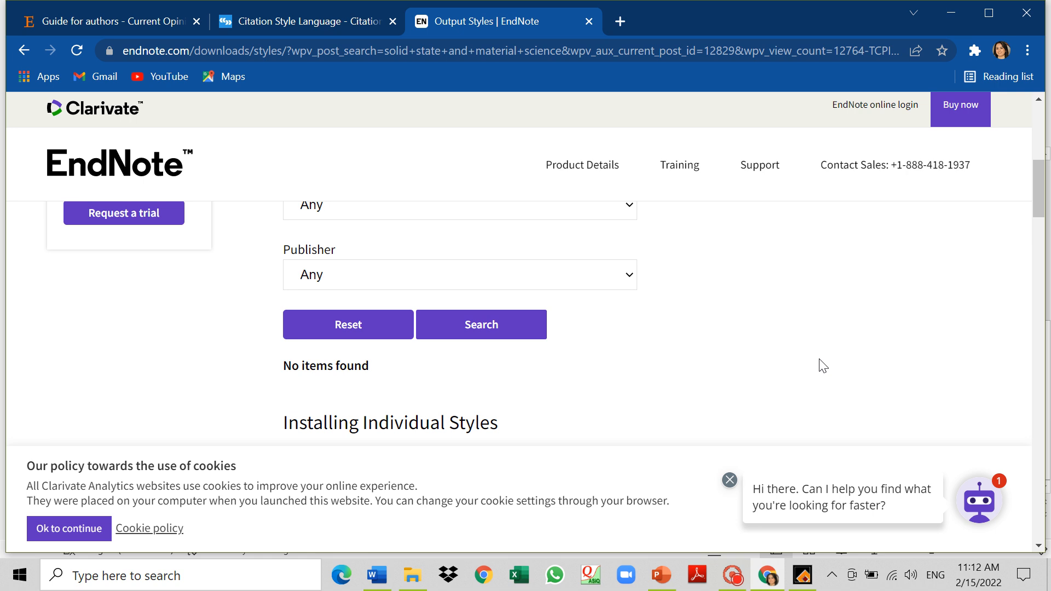
Examine the output styles page's instructions for installing individual styles and installing all styles or styles by category.
scroll(823, 366, "down", 4)
scroll(823, 366, "down", 4)
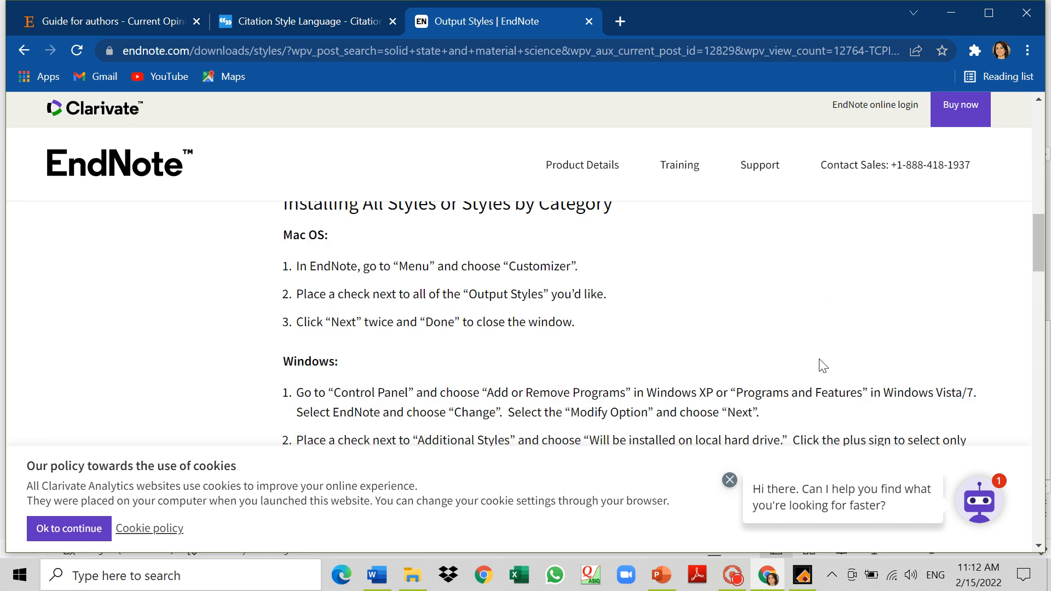
scroll(822, 365, "down", 4)
scroll(822, 366, "up", 14)
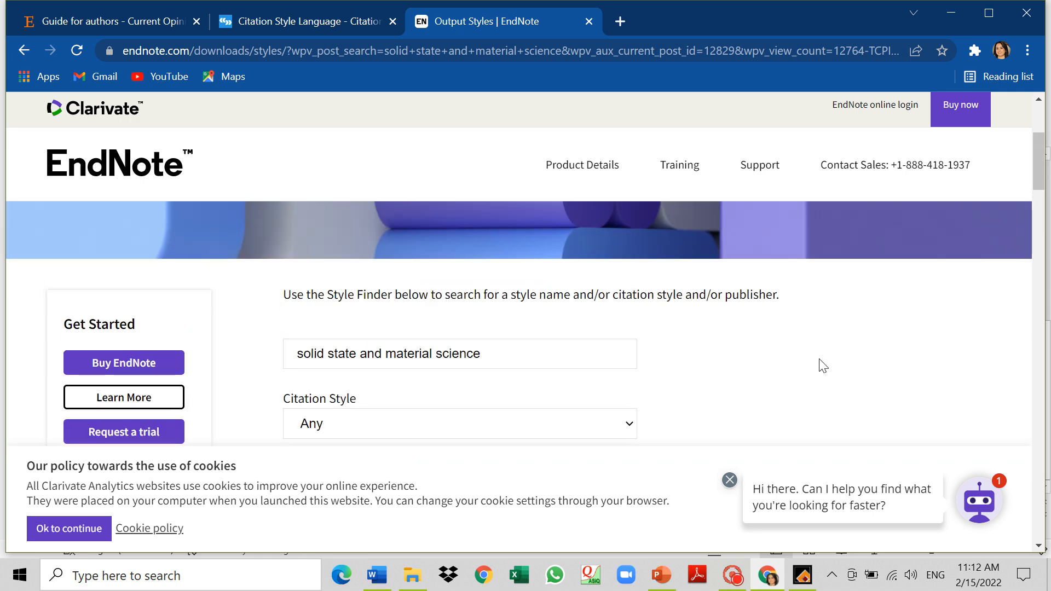
scroll(822, 365, "down", 2)
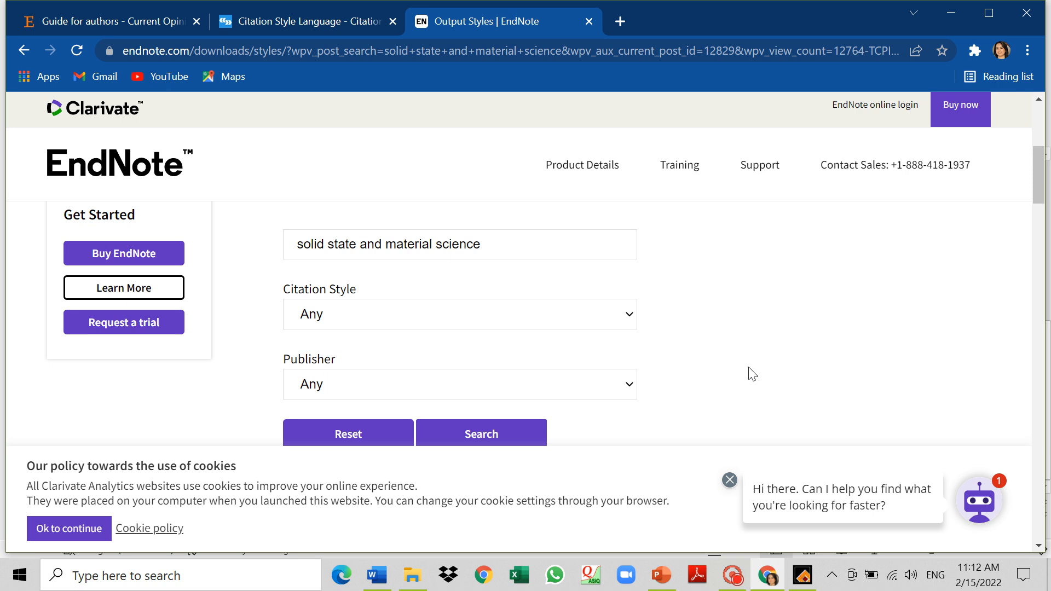
scroll(743, 319, "down", 2)
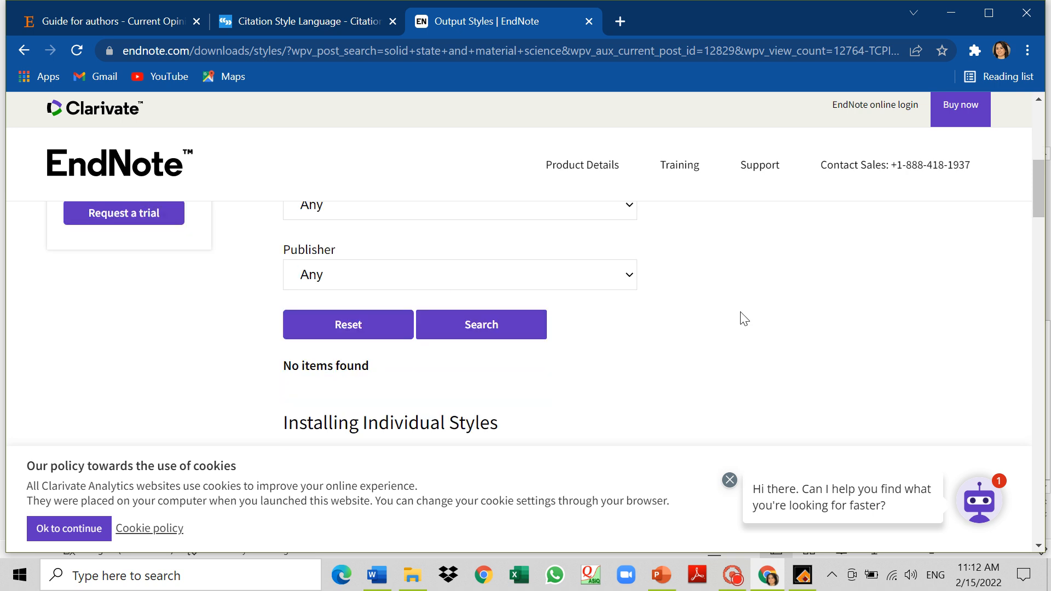
scroll(743, 318, "down", 2)
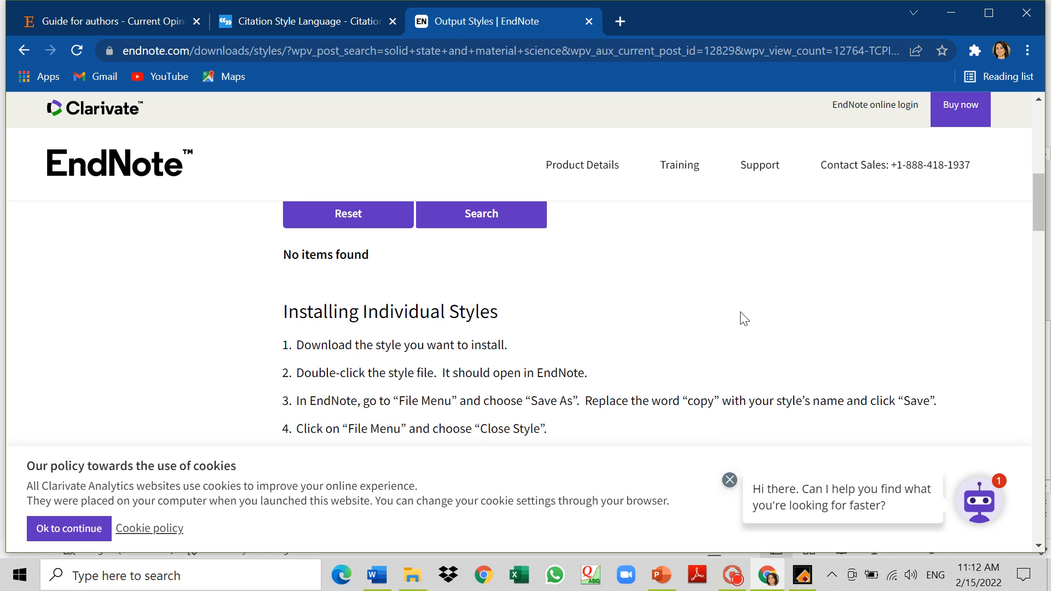
scroll(743, 318, "down", 1)
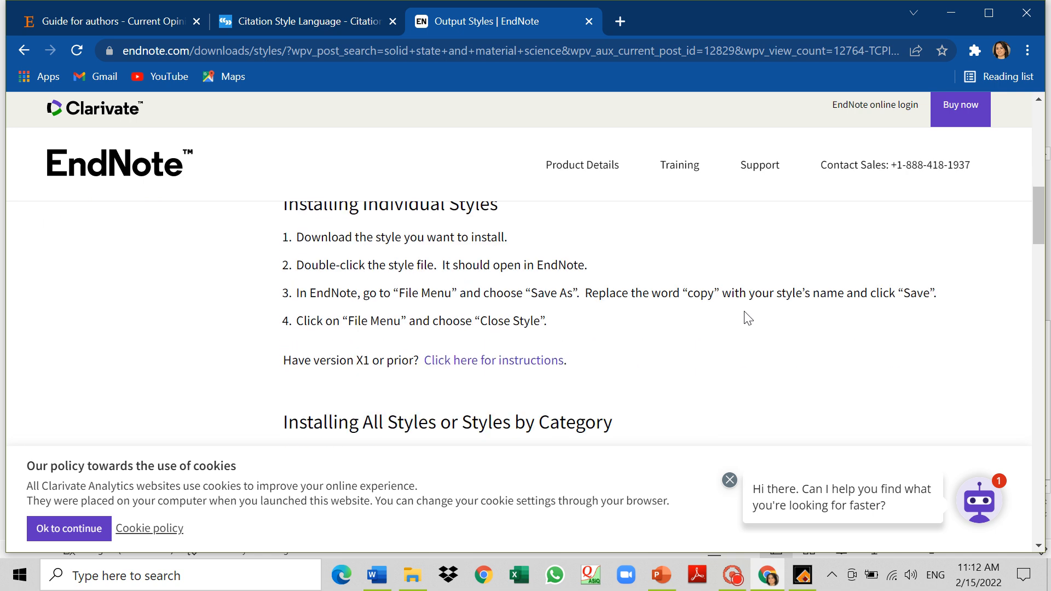
scroll(746, 316, "down", 3)
scroll(746, 316, "up", 10)
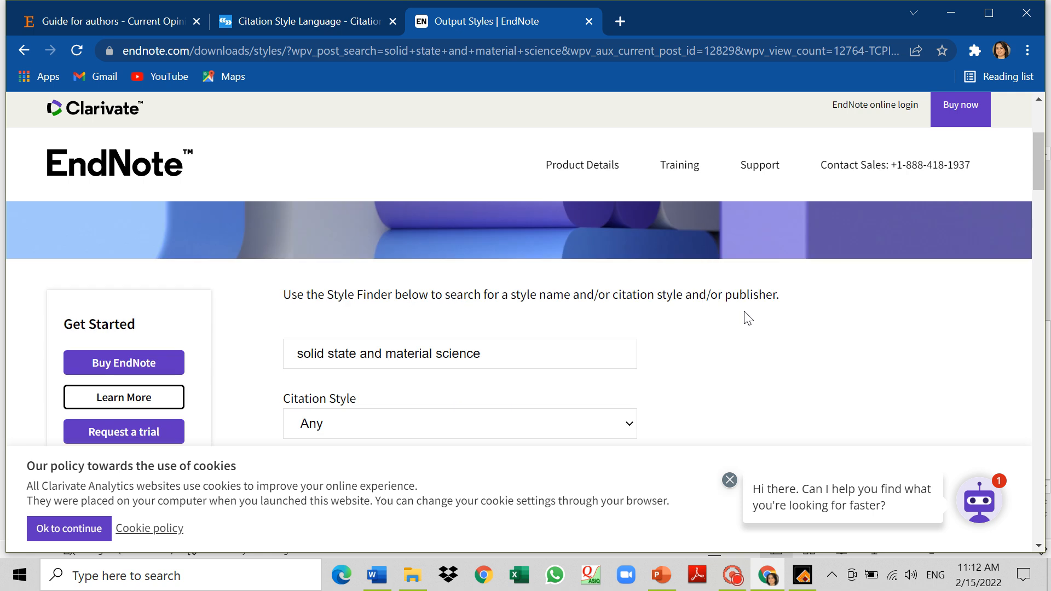
Shorten the Style Finder keyword to "solid state", run the search and look through the listed styles for the journal.
scroll(685, 355, "down", 3)
key("BackSpace")
key("BackSpace")
key("BackSpace")
key("BackSpace")
key("BackSpace")
key("BackSpace")
key("BackSpace")
key("BackSpace")
key("BackSpace")
key("BackSpace")
key("BackSpace")
key("BackSpace")
key("BackSpace")
key("BackSpace")
key("BackSpace")
key("BackSpace")
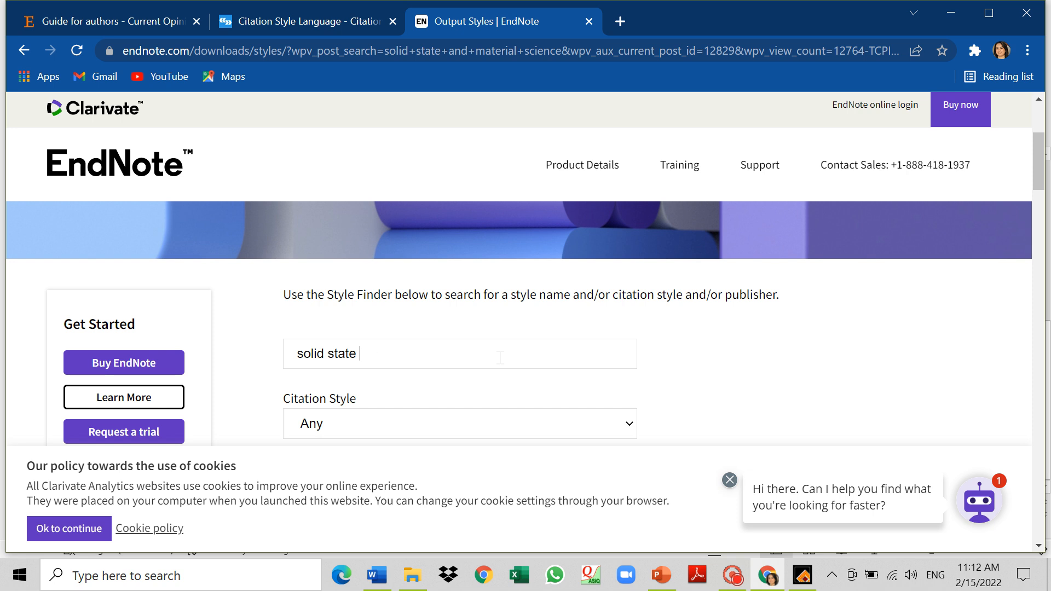
key("Return")
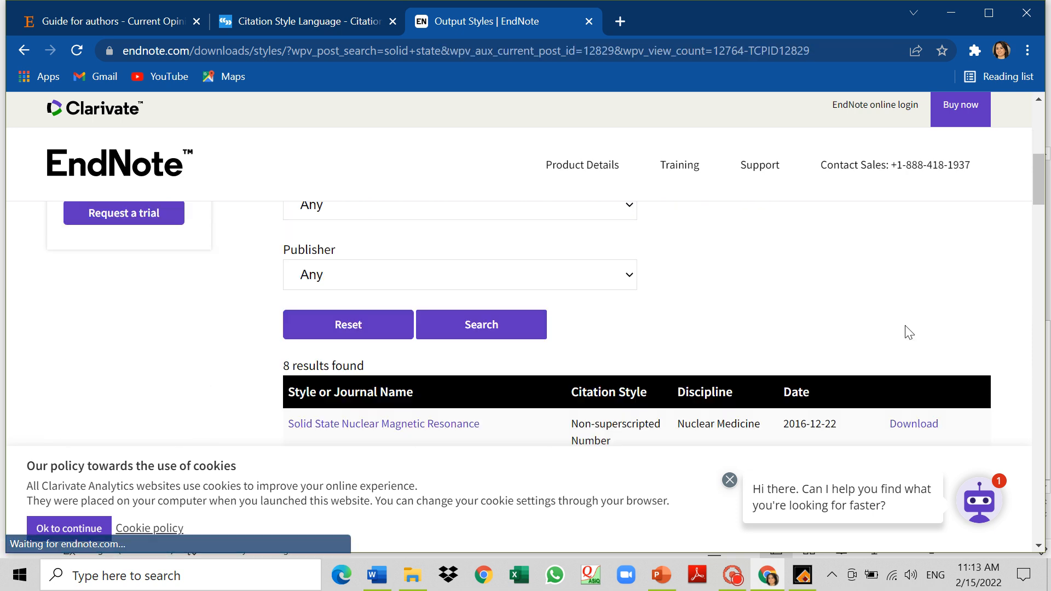
scroll(905, 331, "down", 2)
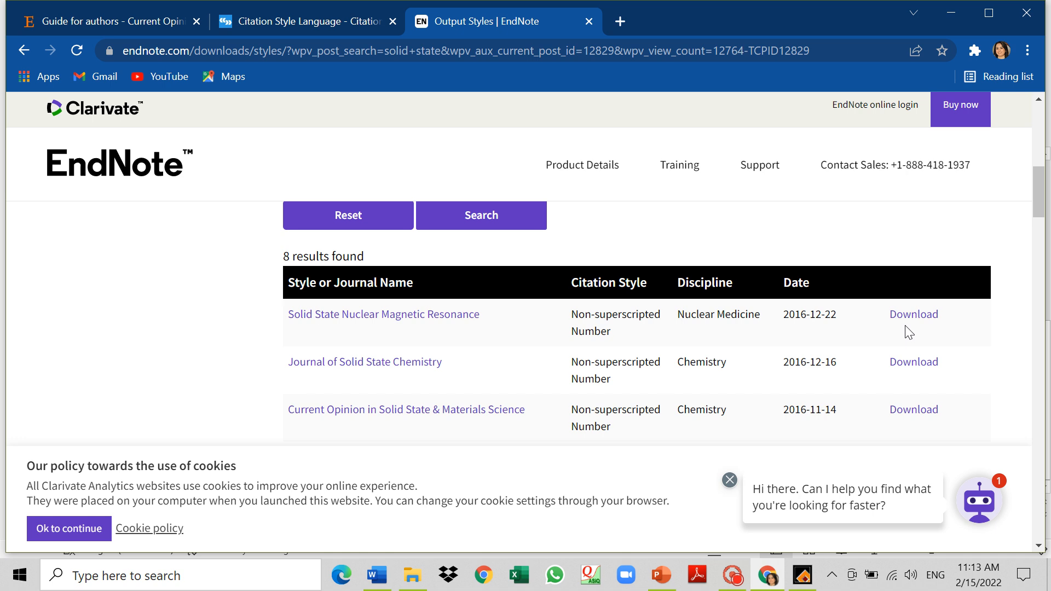
scroll(906, 331, "down", 2)
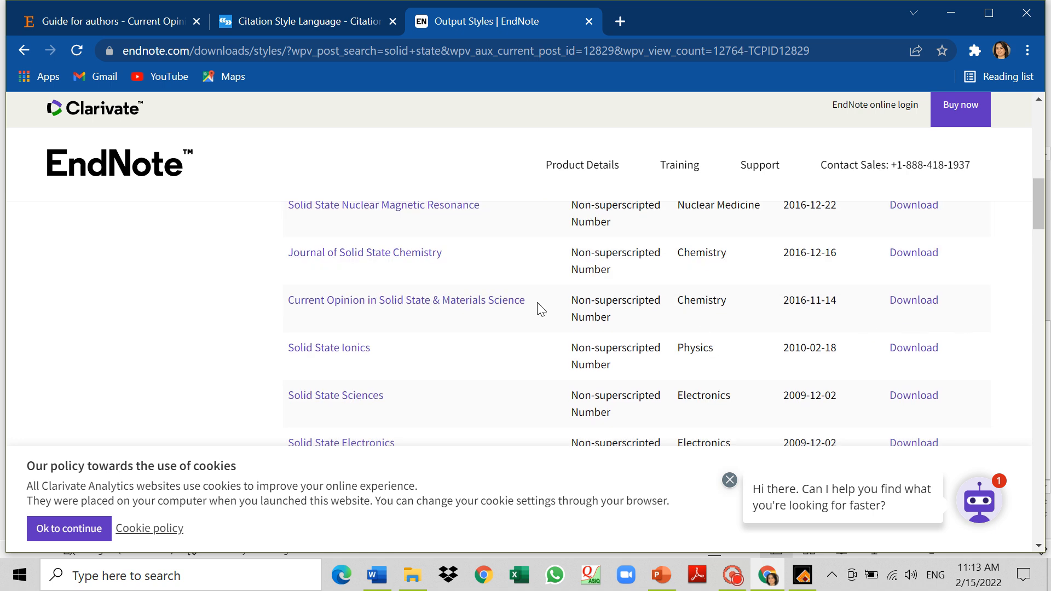
Recheck the journal title in the author guide, then download the Current Opinion in Solid State & Materials Science style and open it in EndNote.
left_click(85, 21)
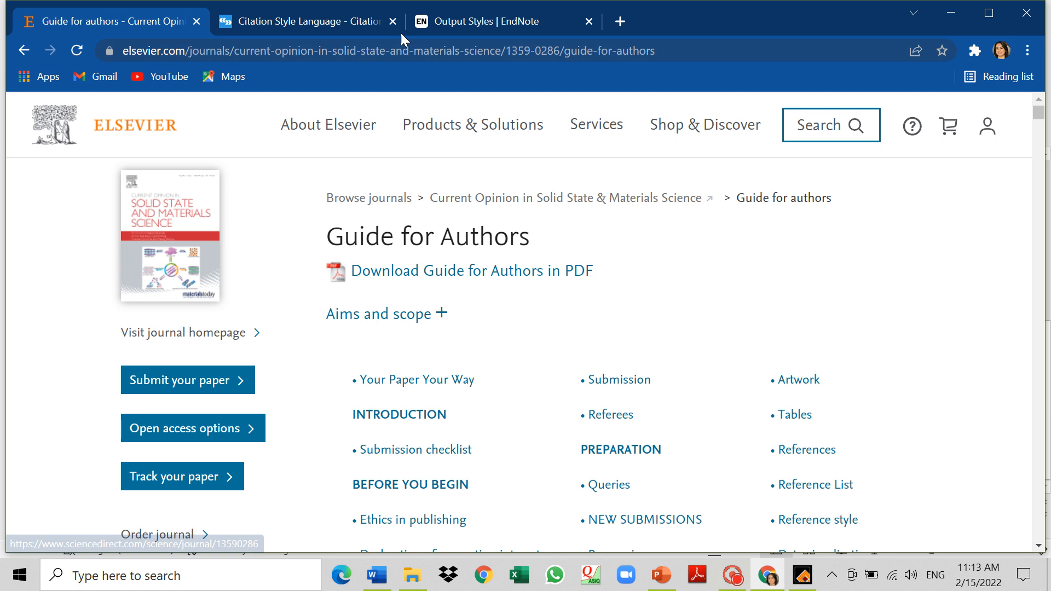
left_click(448, 22)
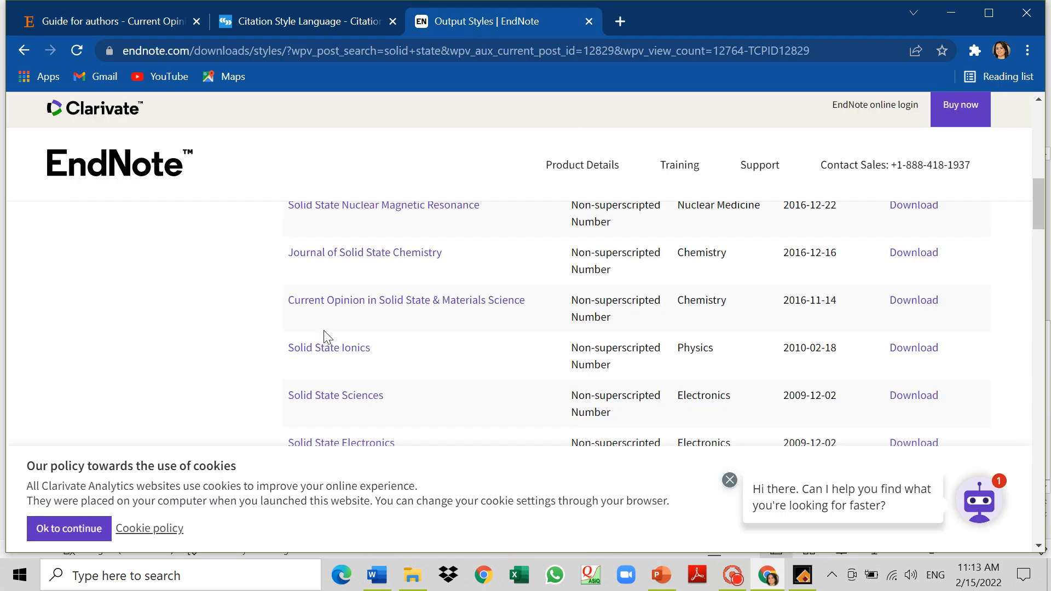
left_click(917, 309)
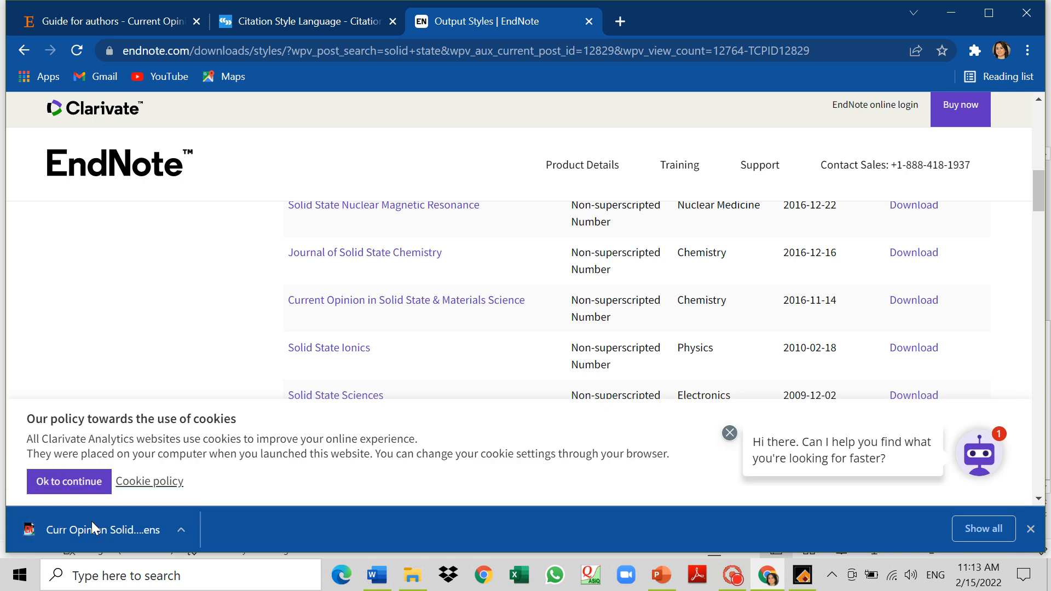
left_click(181, 529)
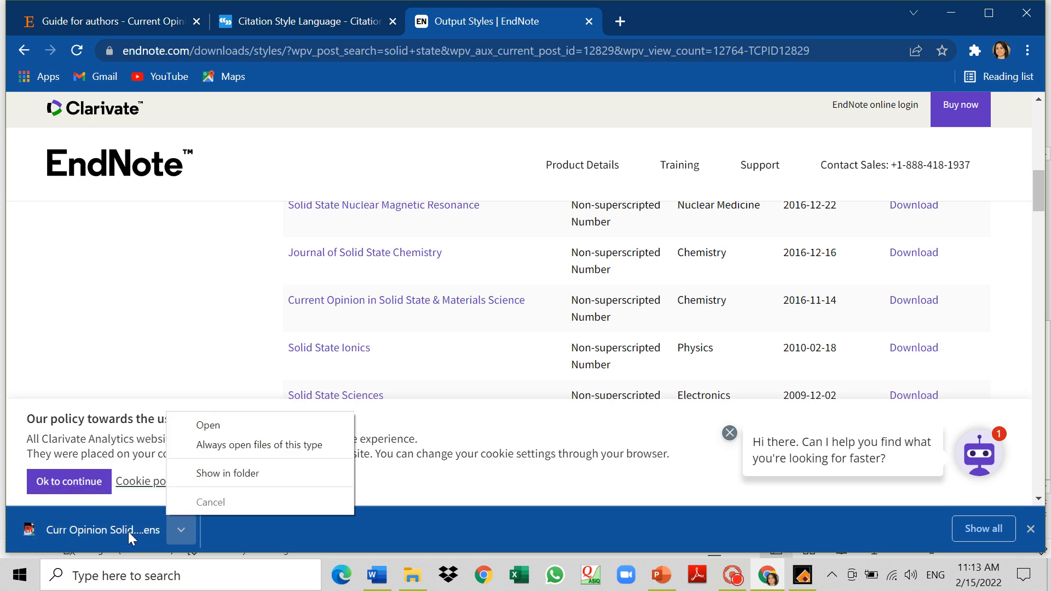
left_click(128, 531)
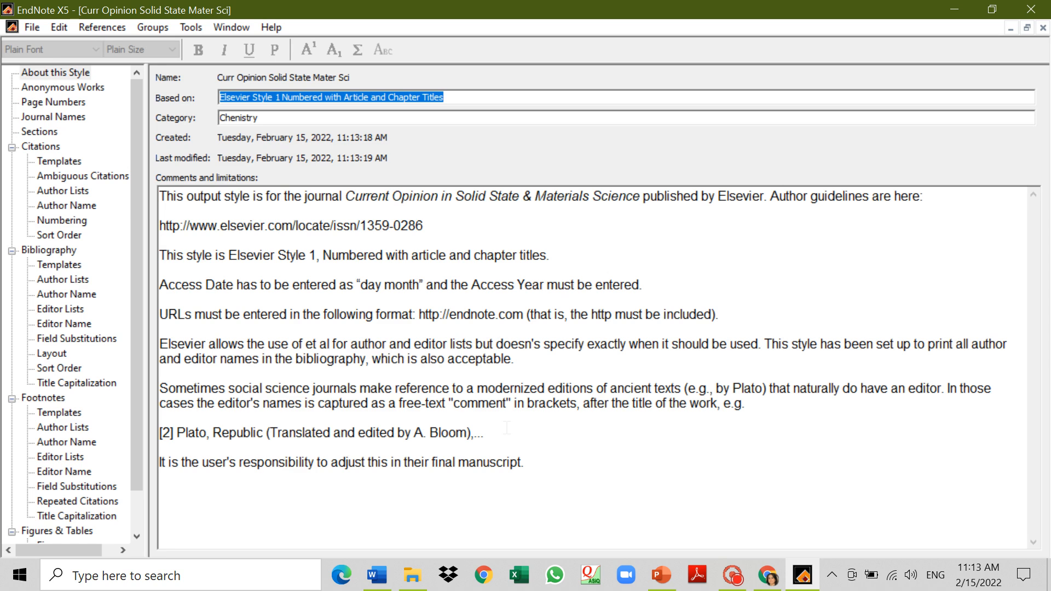
Save the output style as "Curr Opinion Solid State Mater Sci", without the word Copy, and close the style window.
left_click(32, 27)
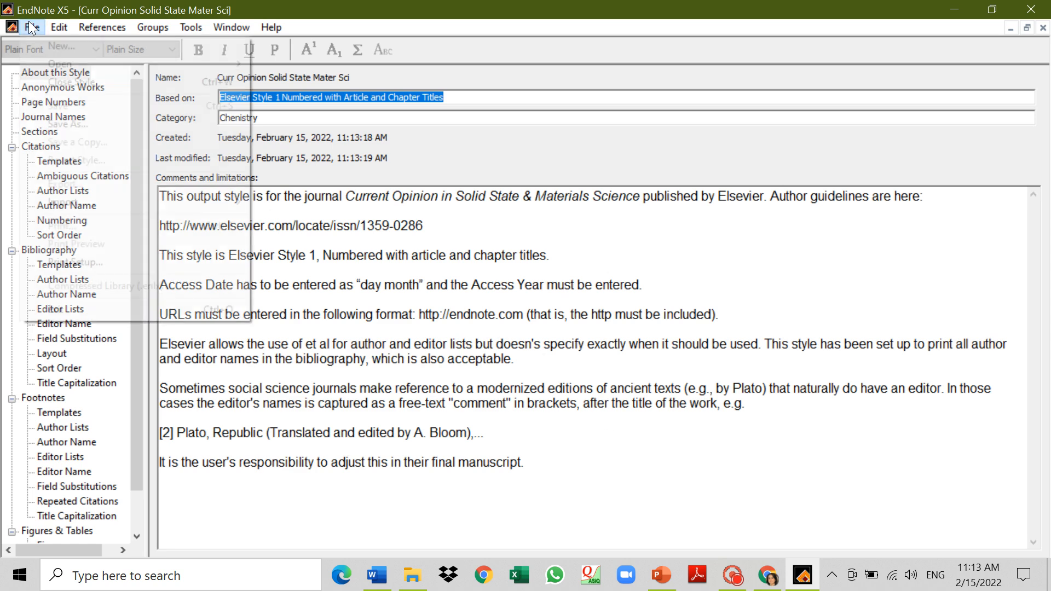
left_click(53, 123)
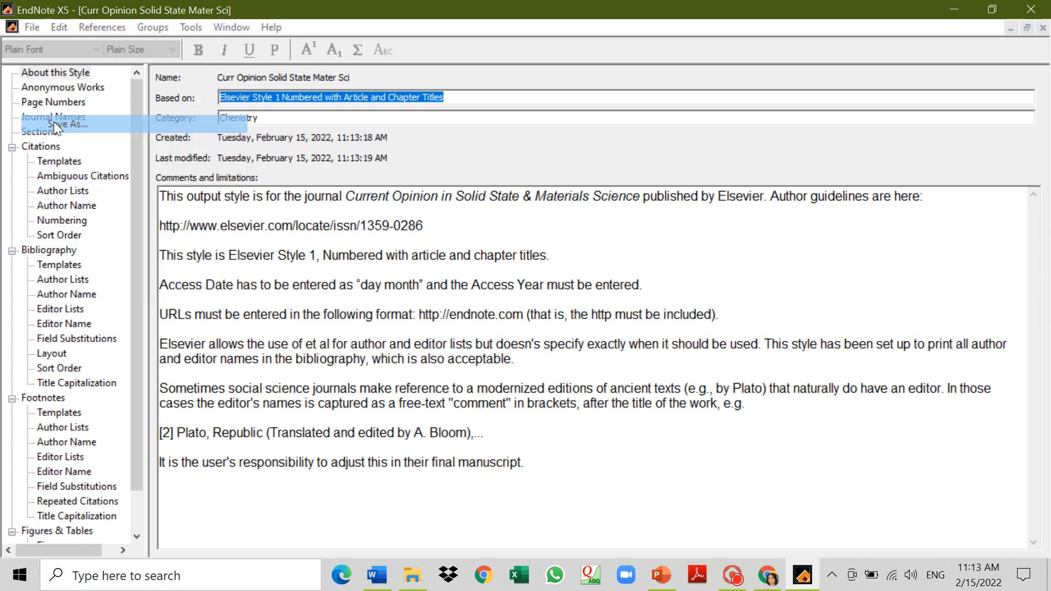
left_click(612, 277)
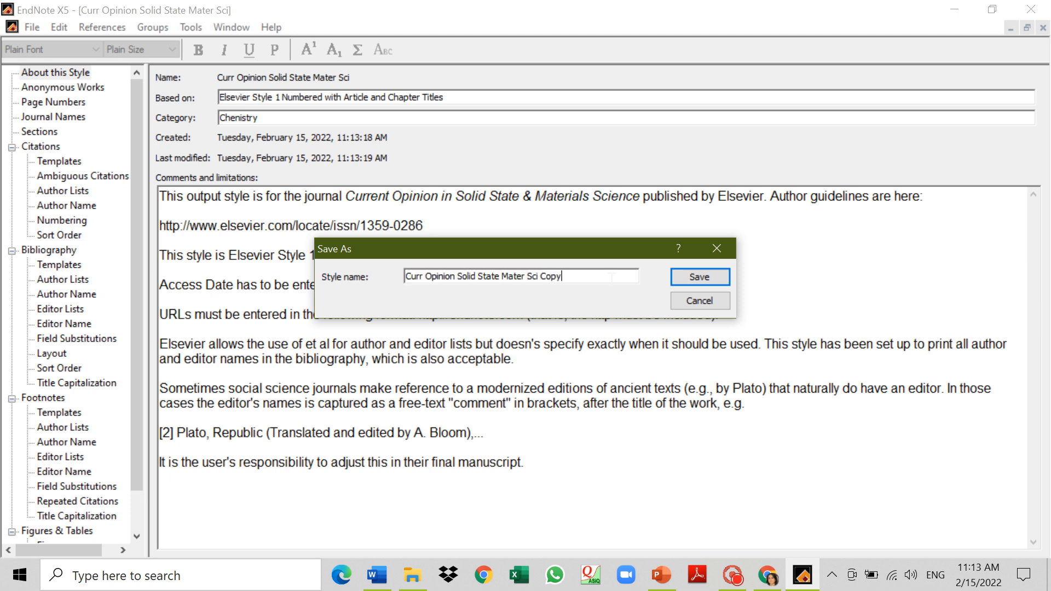
key("BackSpace")
key("BackSpace")
key("BackSpace")
key("BackSpace")
left_click(709, 274)
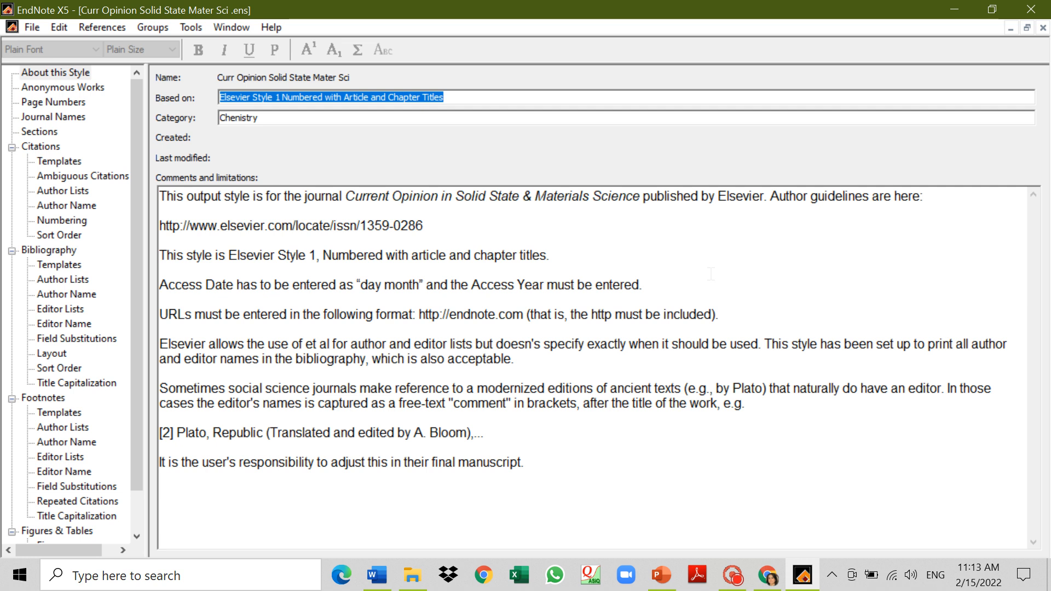
left_click(1043, 27)
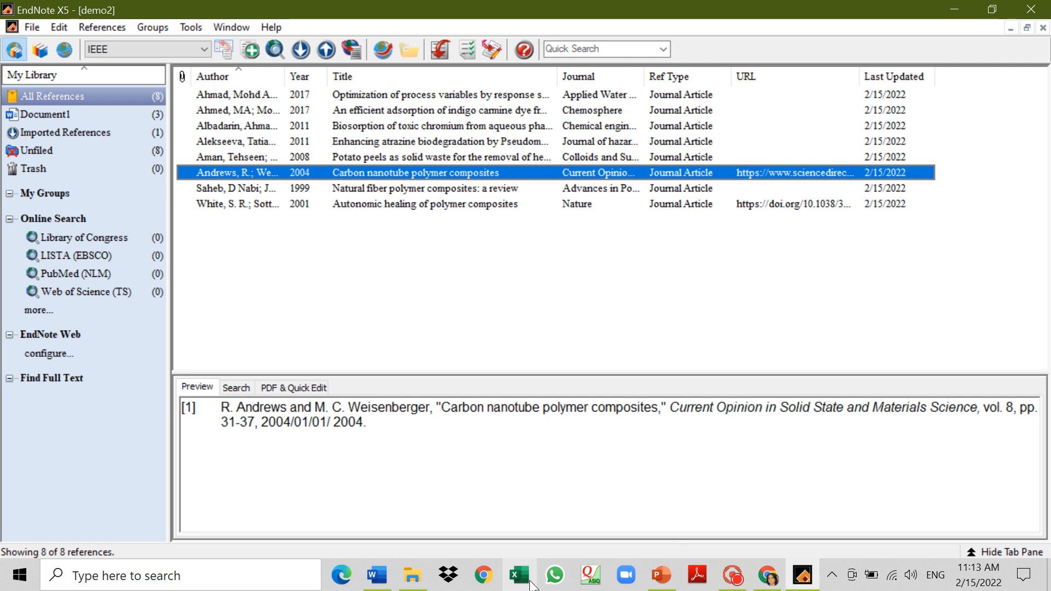
Switch to the Word document and open the complete list of EndNote styles with Select Another Style.
mouse_move(377, 584)
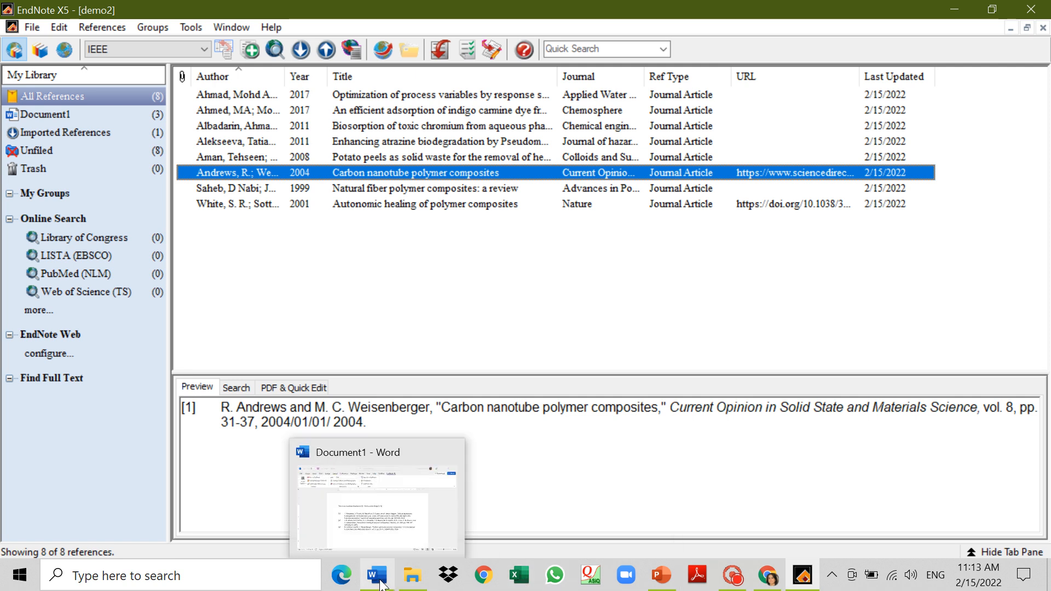
left_click(378, 582)
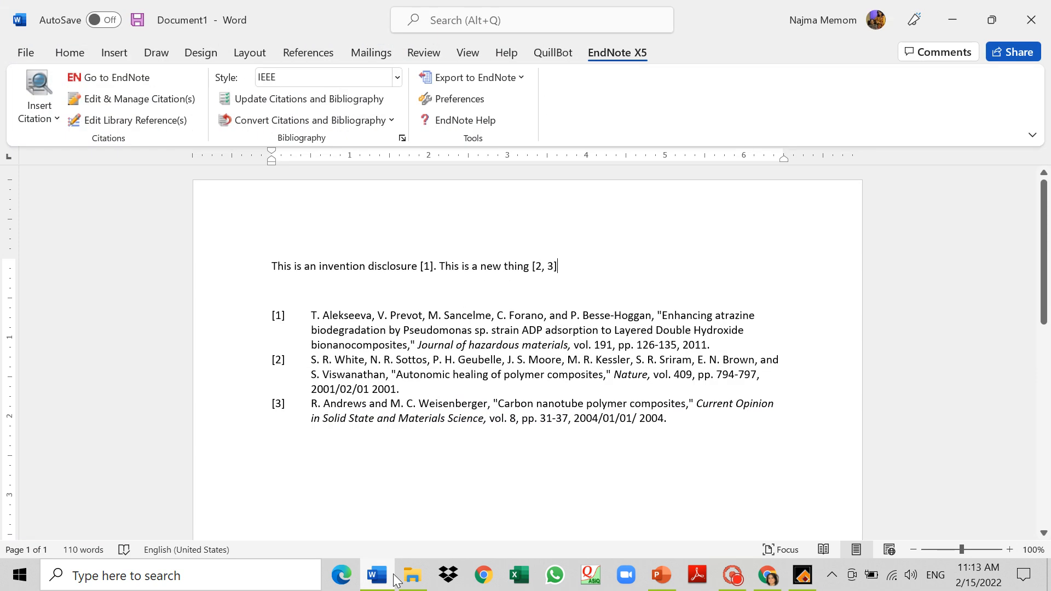
left_click(398, 78)
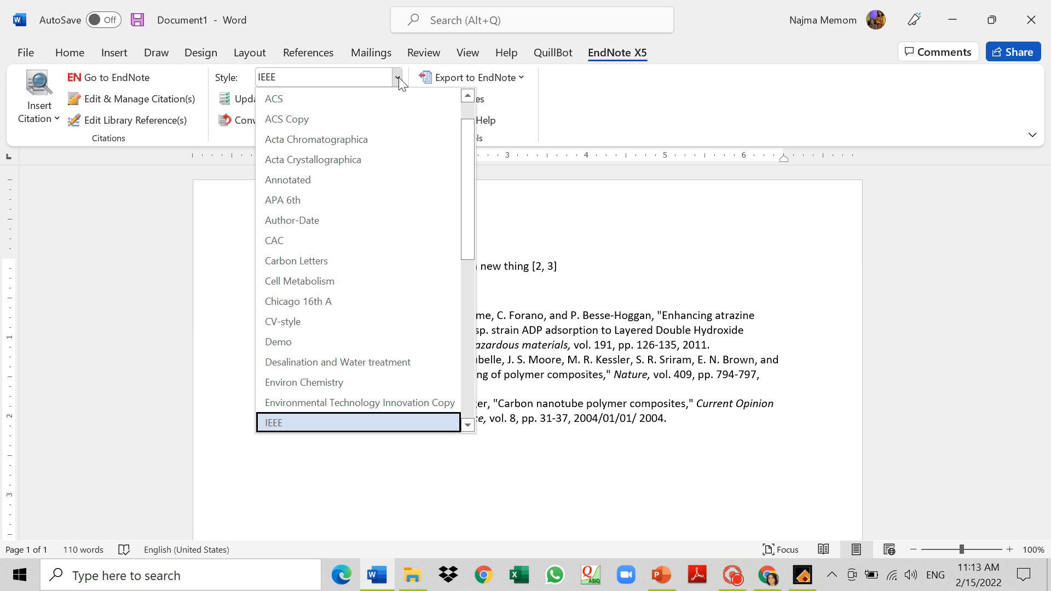
left_click_drag(465, 208, 470, 163)
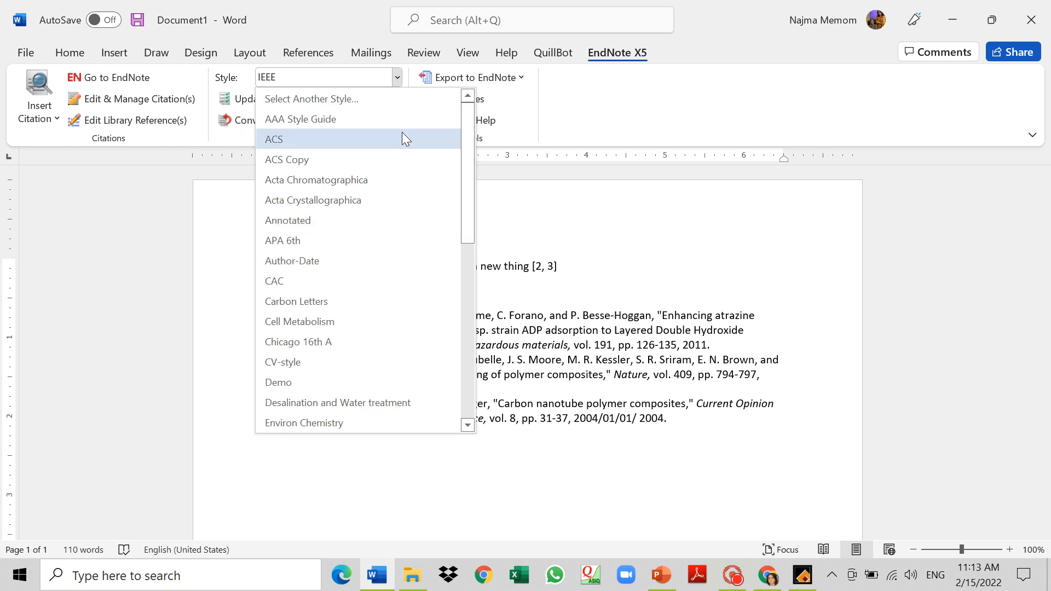
left_click(346, 101)
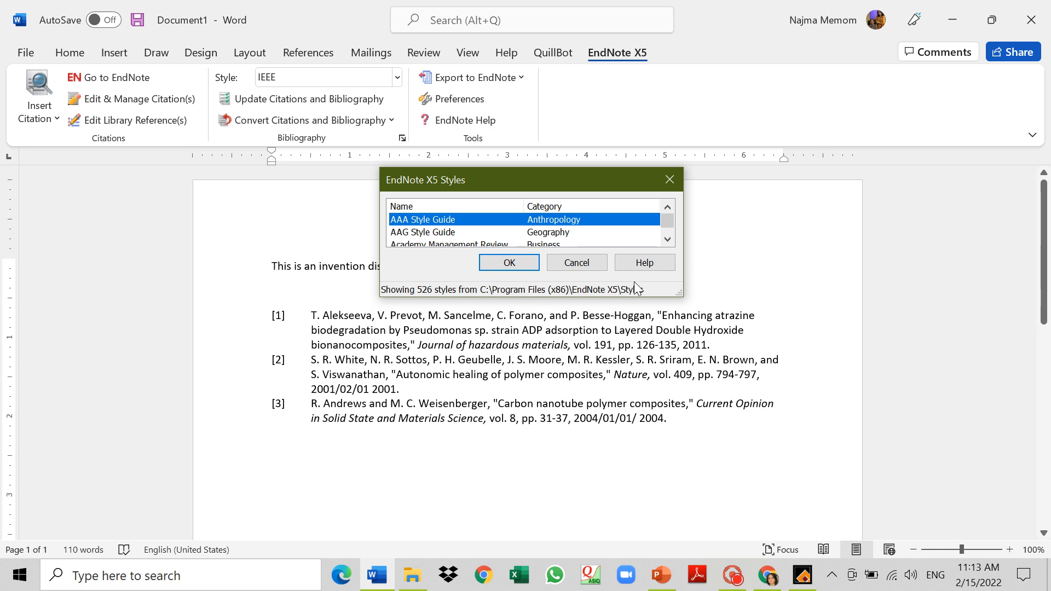
Sort the style list by name, find Curr Opinion Solid State Mater Sci and apply it to the document.
left_click_drag(664, 219, 666, 212)
left_click(603, 207)
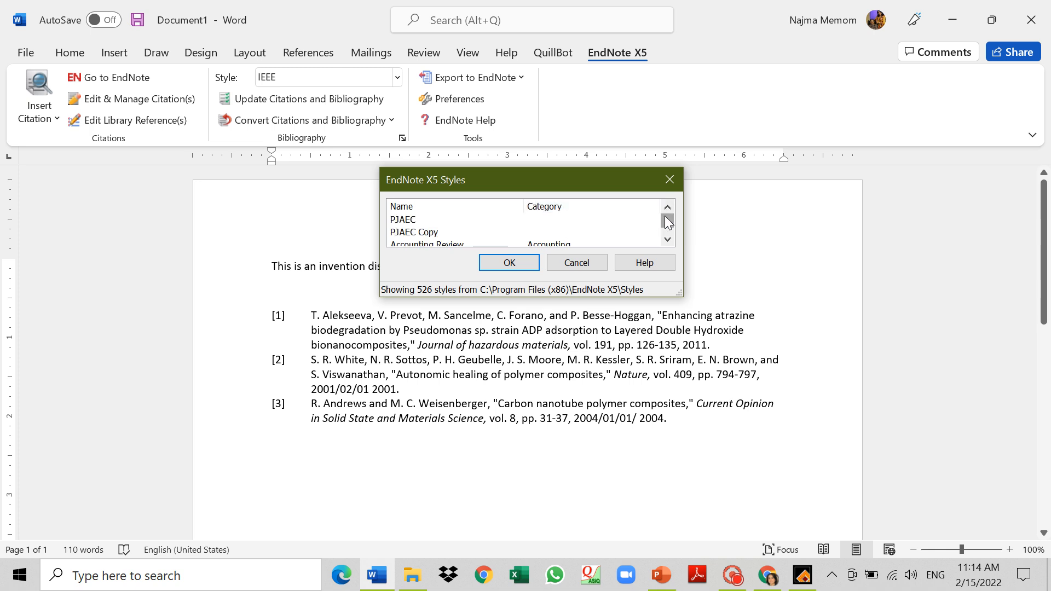
left_click(460, 204)
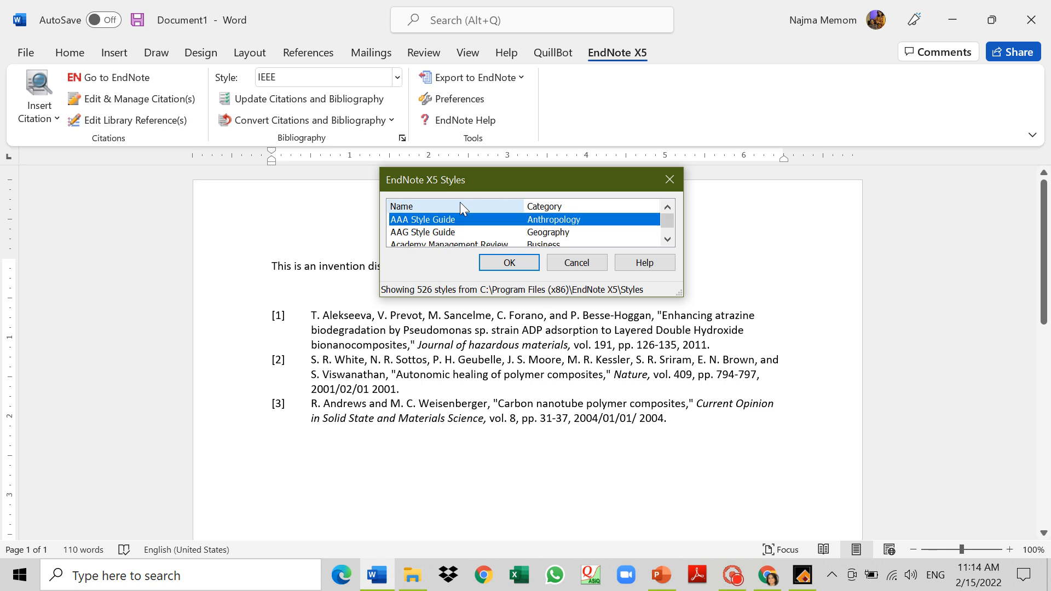
type("cu")
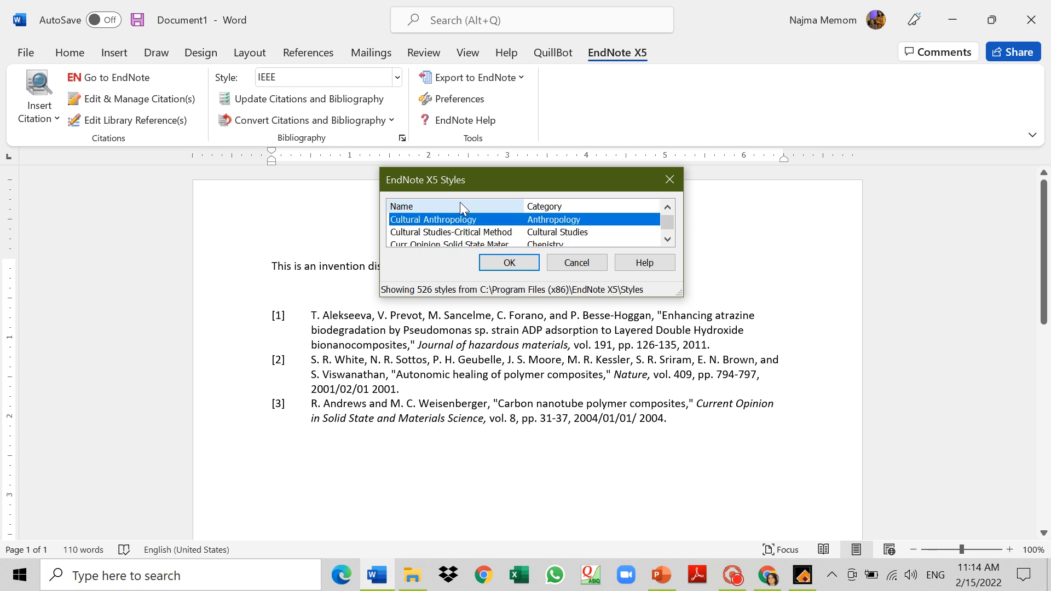
type("ref")
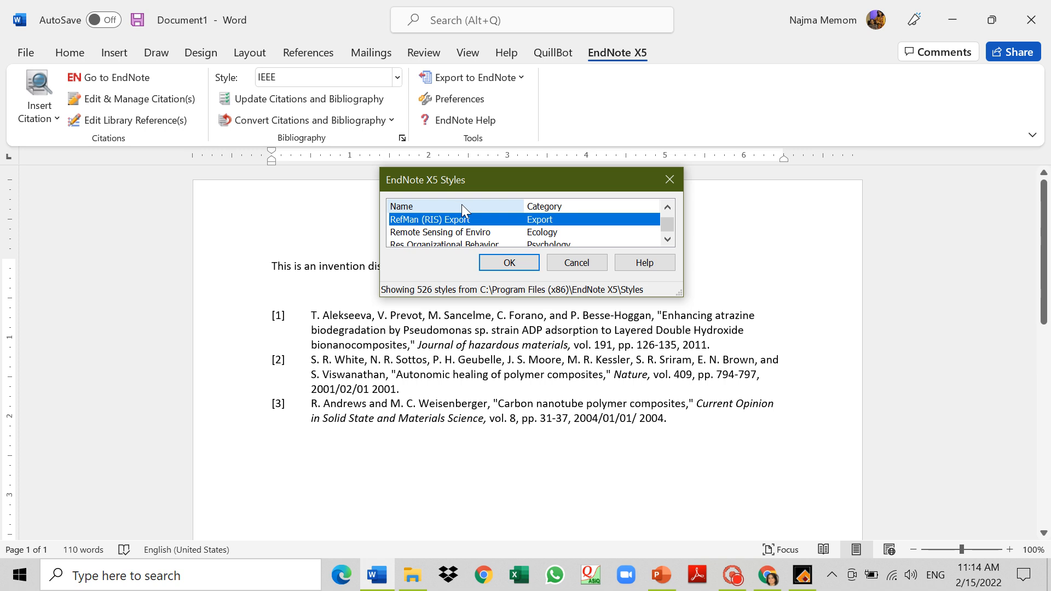
type("curr")
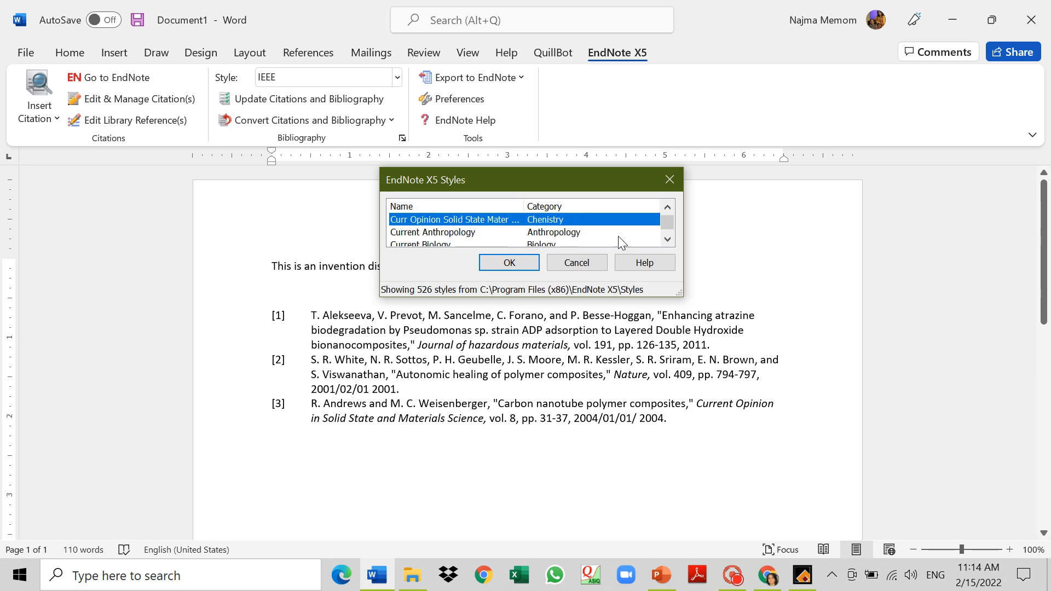
left_click(521, 262)
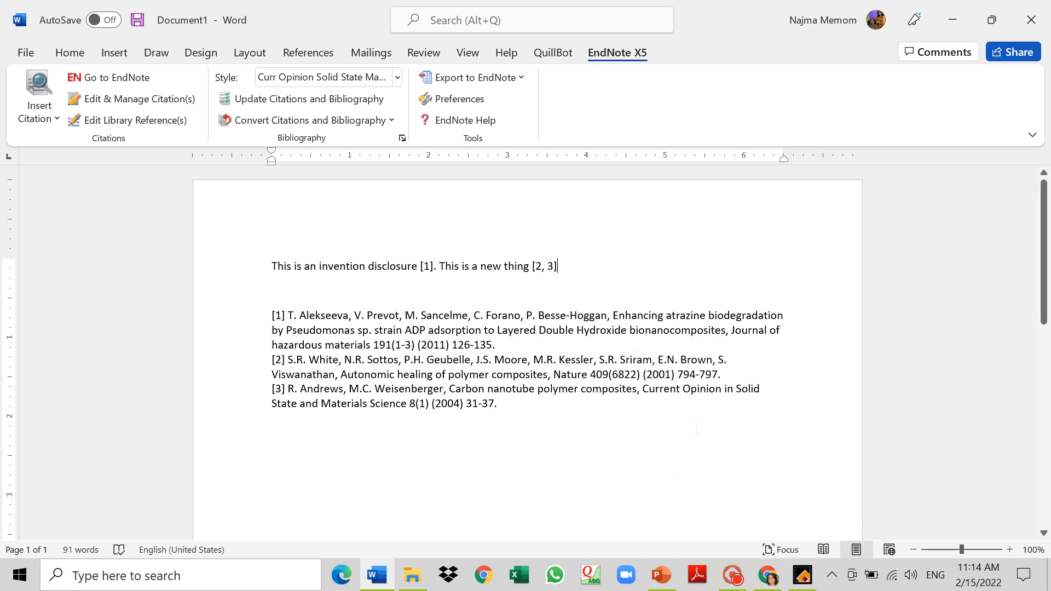
Switch to EndNote, open the Curr Opinion Solid State Mater Sci style for editing and show its in-text citation templates.
left_click(814, 582)
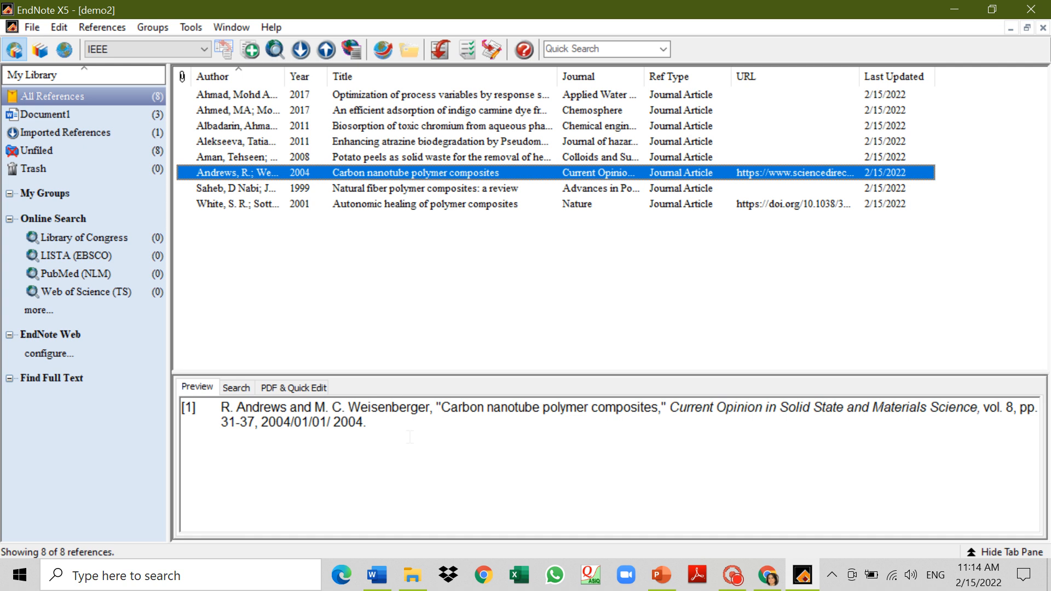
left_click(54, 27)
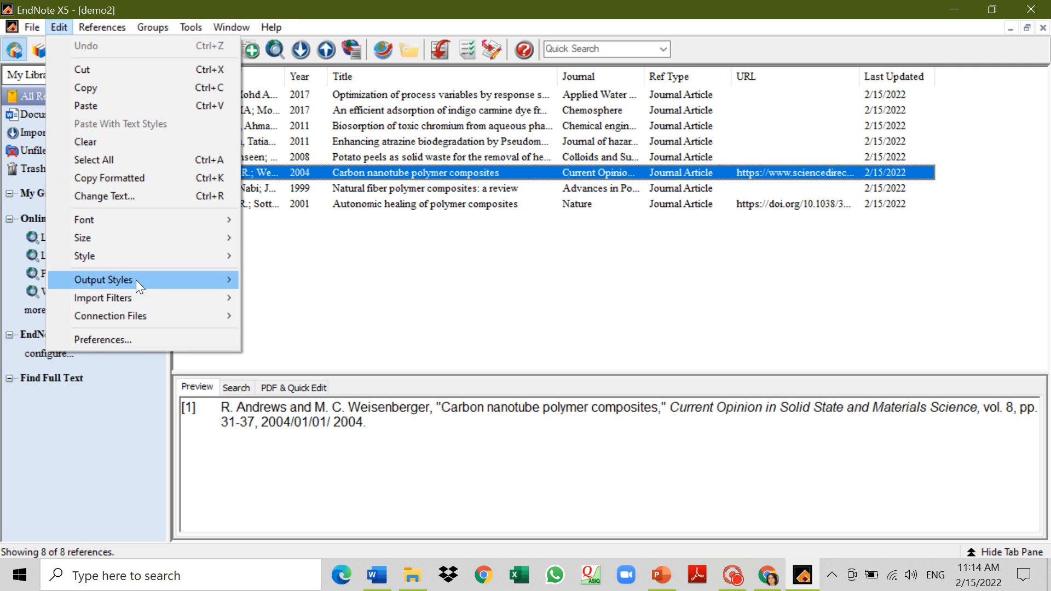
mouse_move(136, 280)
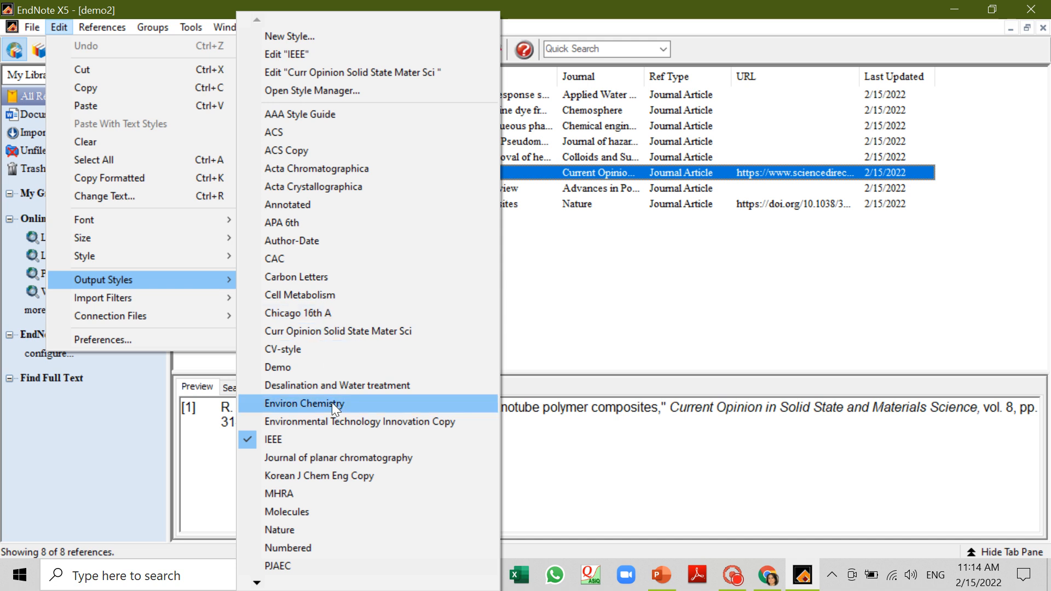
left_click(339, 71)
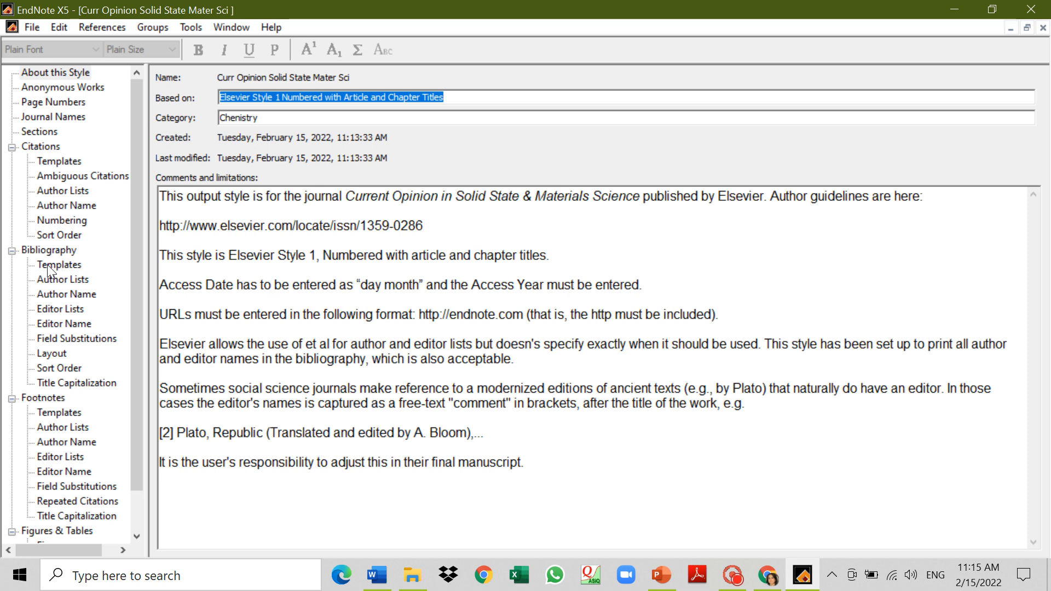
left_click(45, 162)
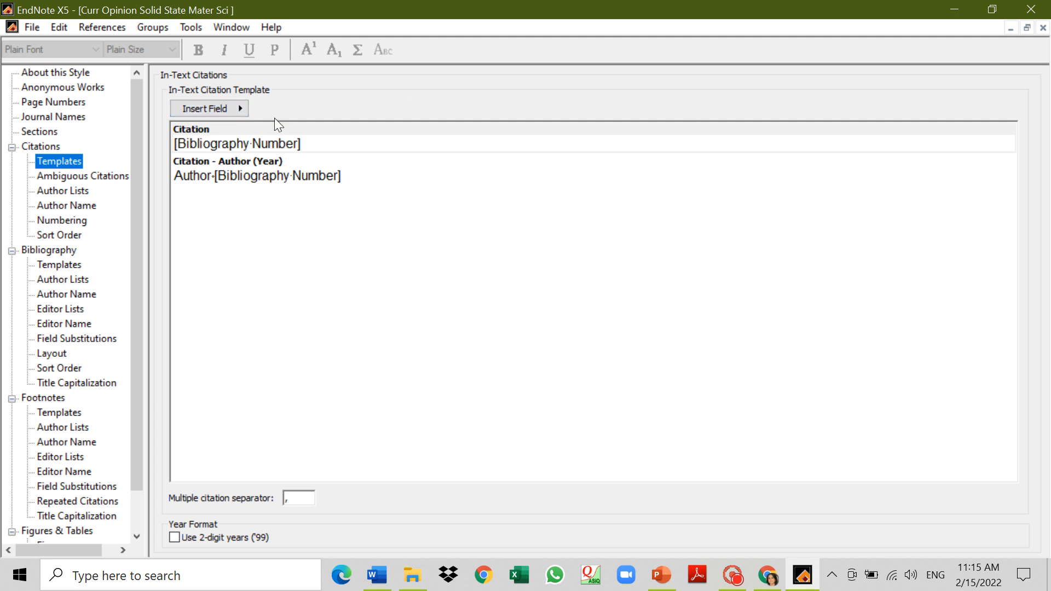
Replace the bracketed bibliography number in the Citation template with the Number field.
left_click_drag(331, 144, 228, 140)
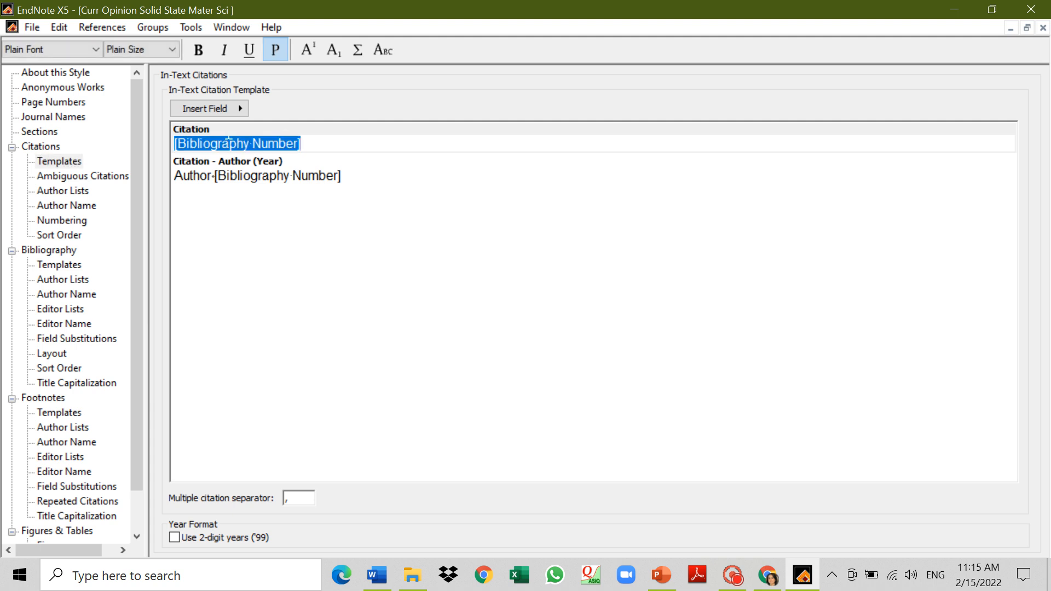
key("Delete")
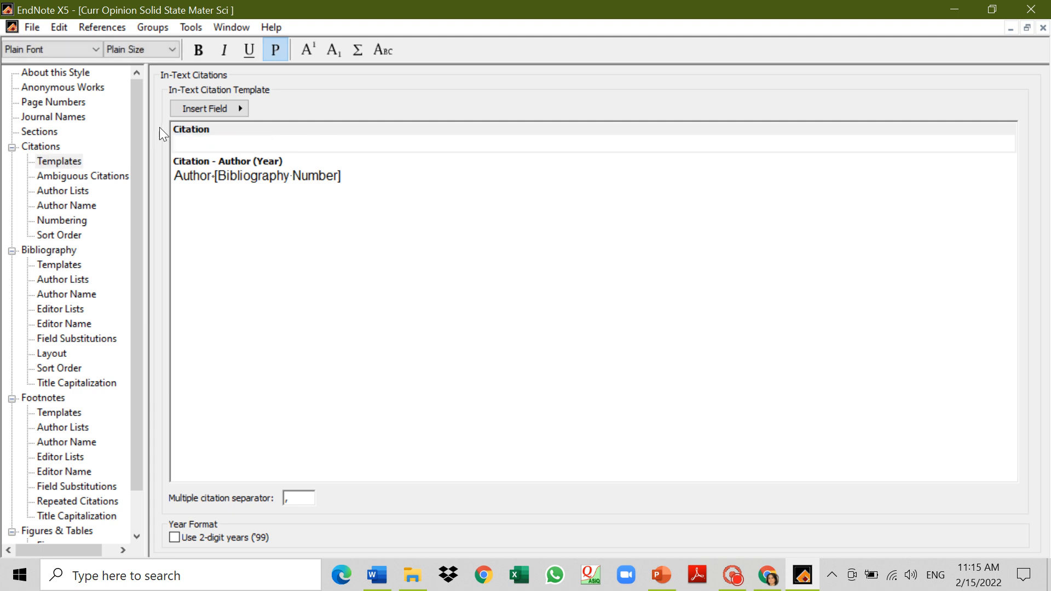
left_click(205, 111)
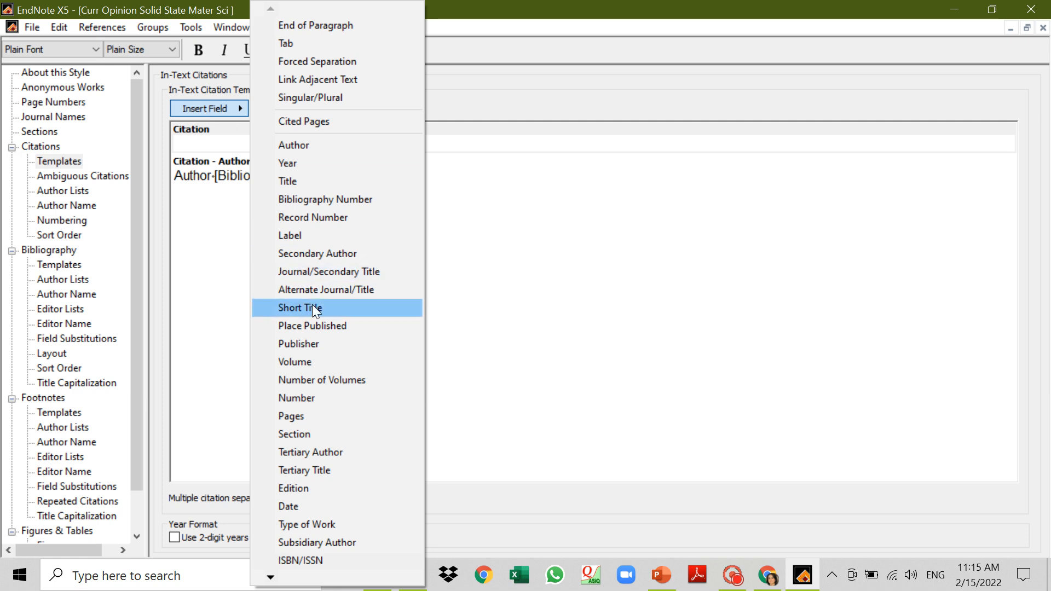
left_click(300, 399)
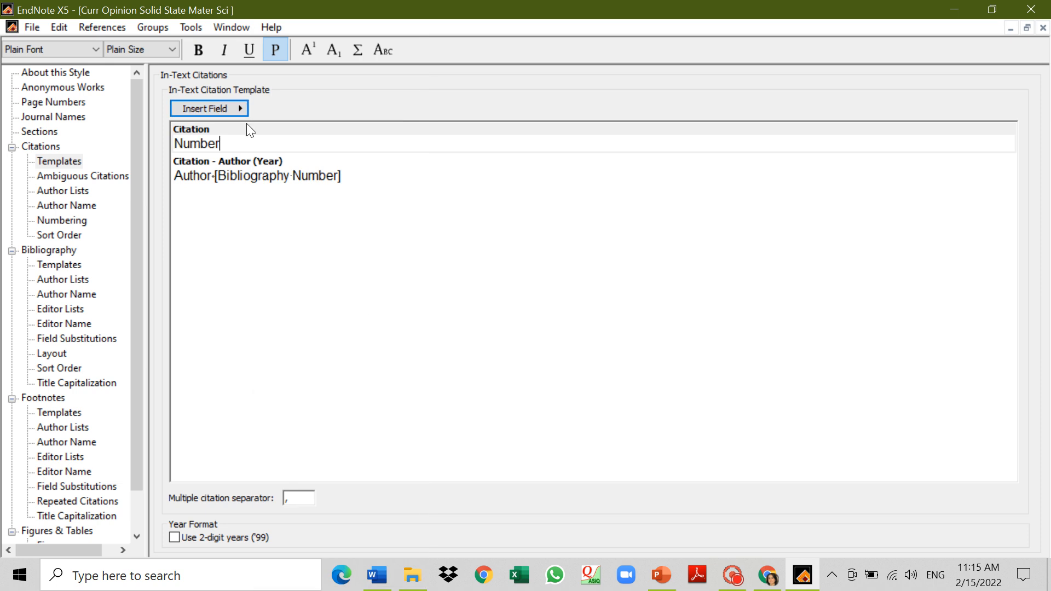
Remove the Number field from the Citation template and insert the Author field instead.
key("BackSpace")
key("BackSpace")
key("BackSpace")
key("BackSpace")
key("BackSpace")
key("BackSpace")
left_click(239, 107)
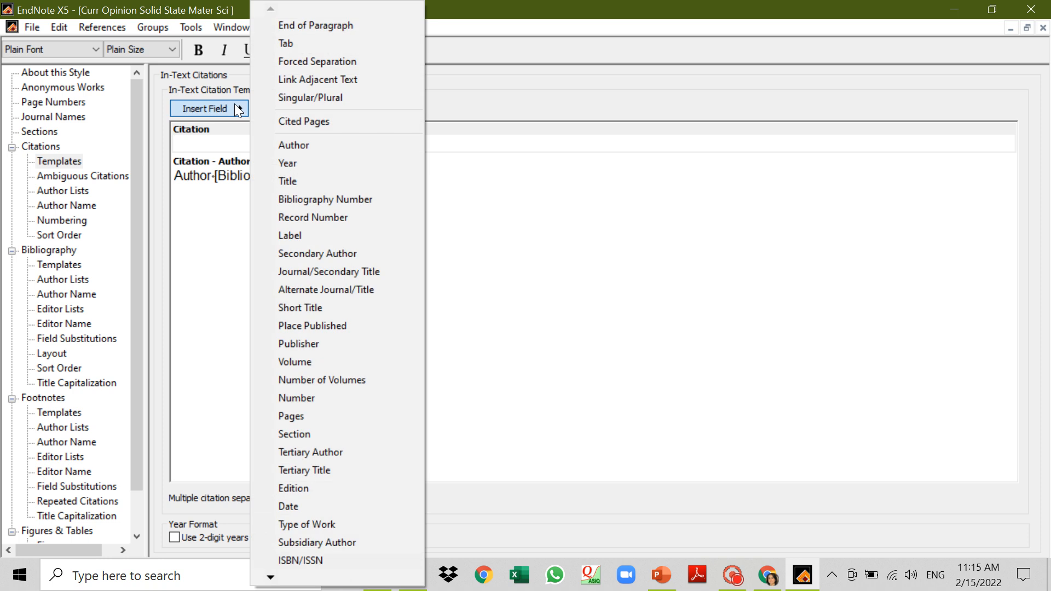
left_click(273, 143)
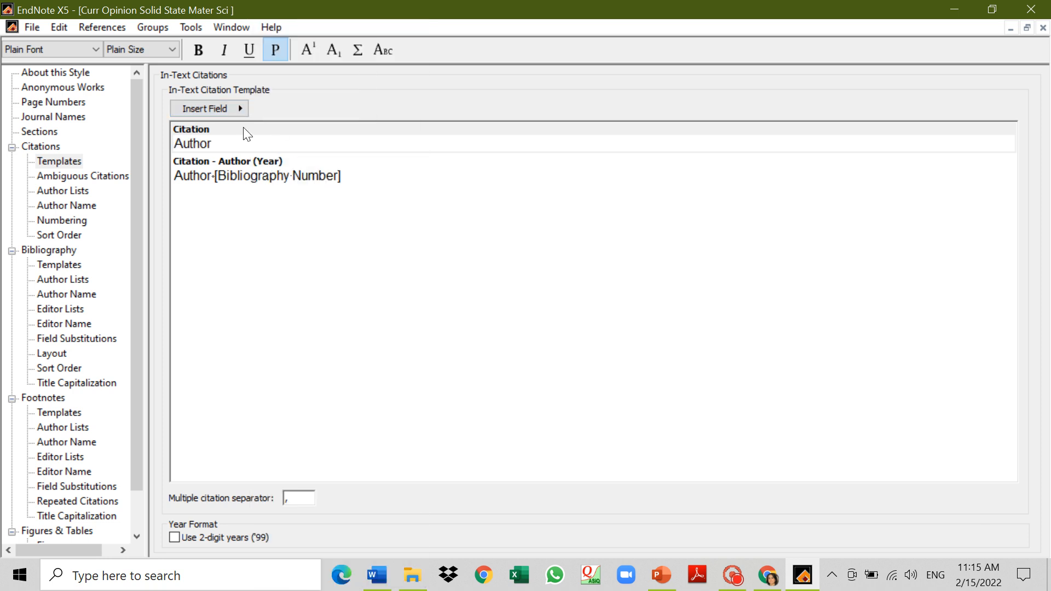
left_click(240, 104)
left_click(263, 143)
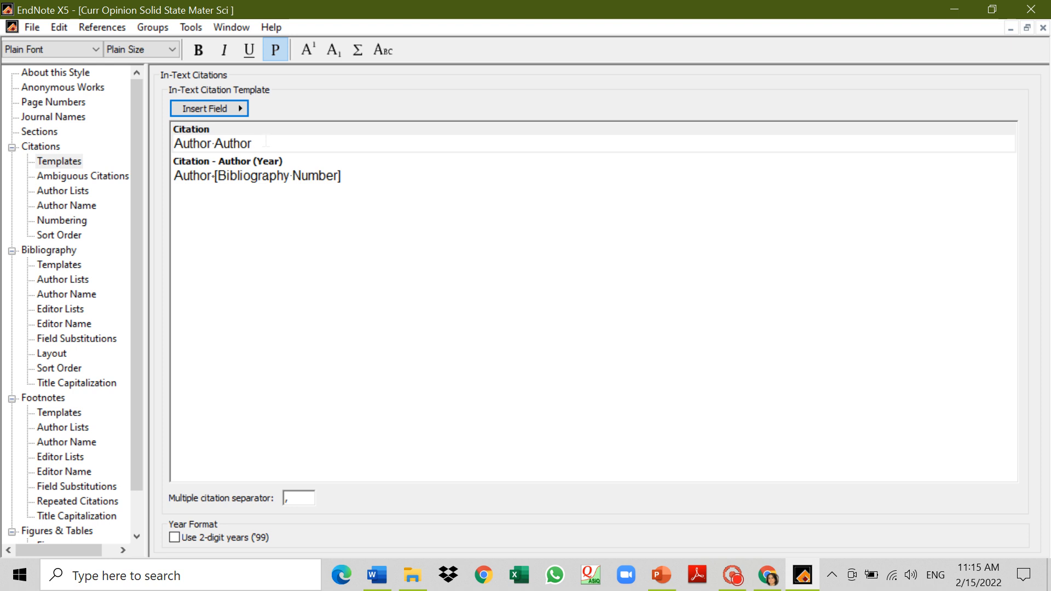
type(",")
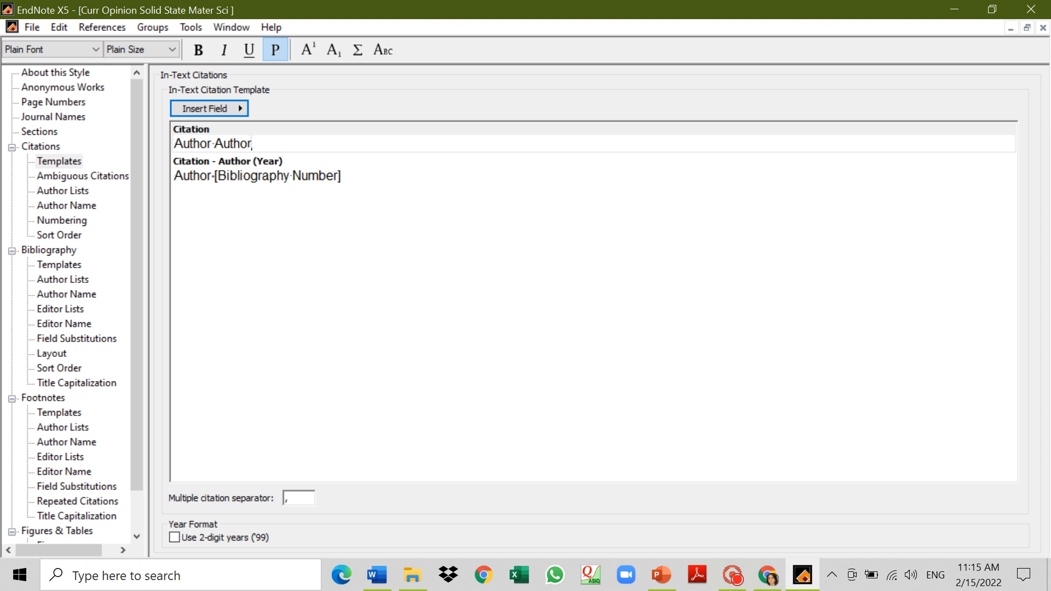
key("BackSpace")
key("BackSpace")
key("BackSpace")
key("BackSpace")
key("BackSpace")
key("BackSpace")
key("BackSpace")
Insert the Year field after Author in the Citation template, then close the style without saving the changes.
left_click(232, 112)
left_click(272, 160)
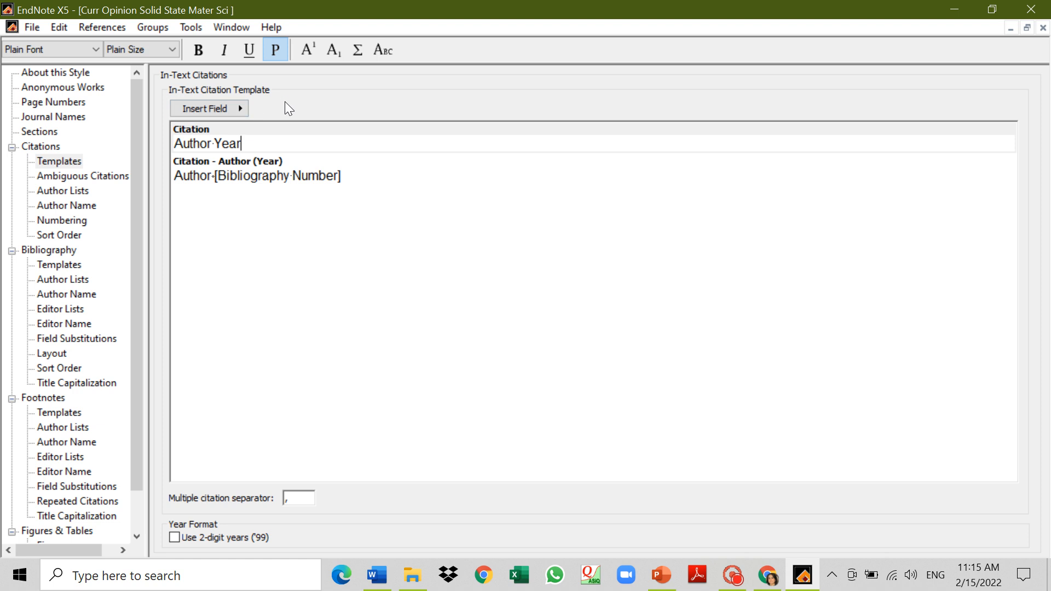
left_click(1042, 28)
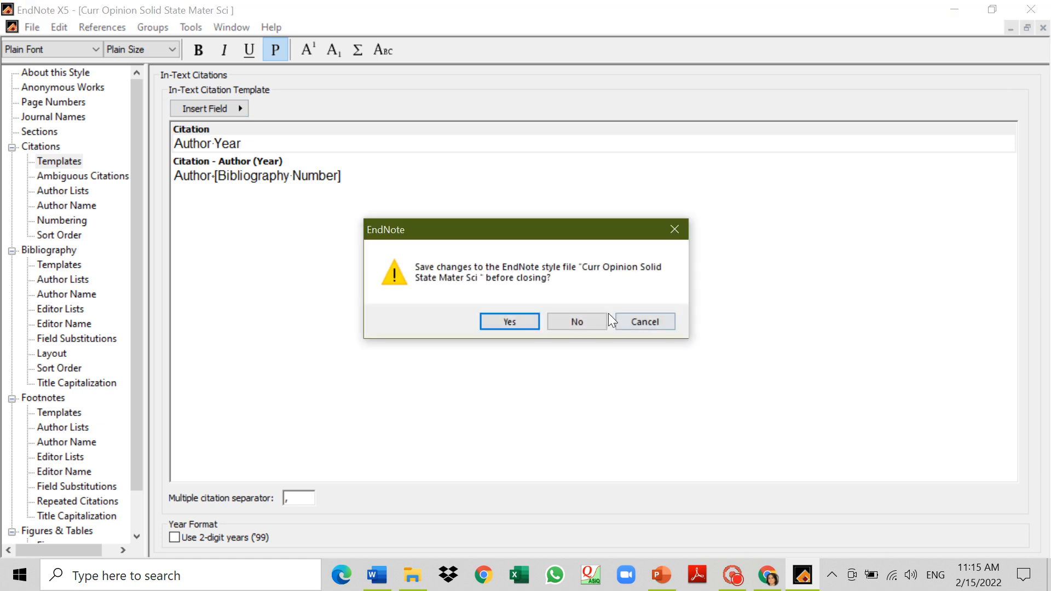
left_click(576, 321)
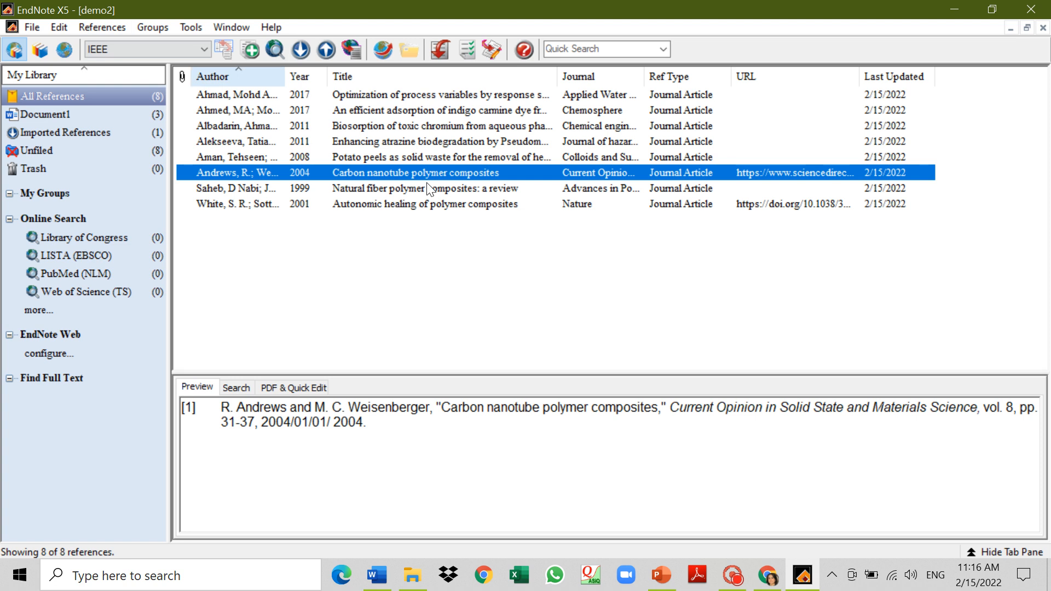
Switch to the PowerPoint presentation and append "(IEEE)" to the last bullet of the Content covered slide.
left_click(379, 581)
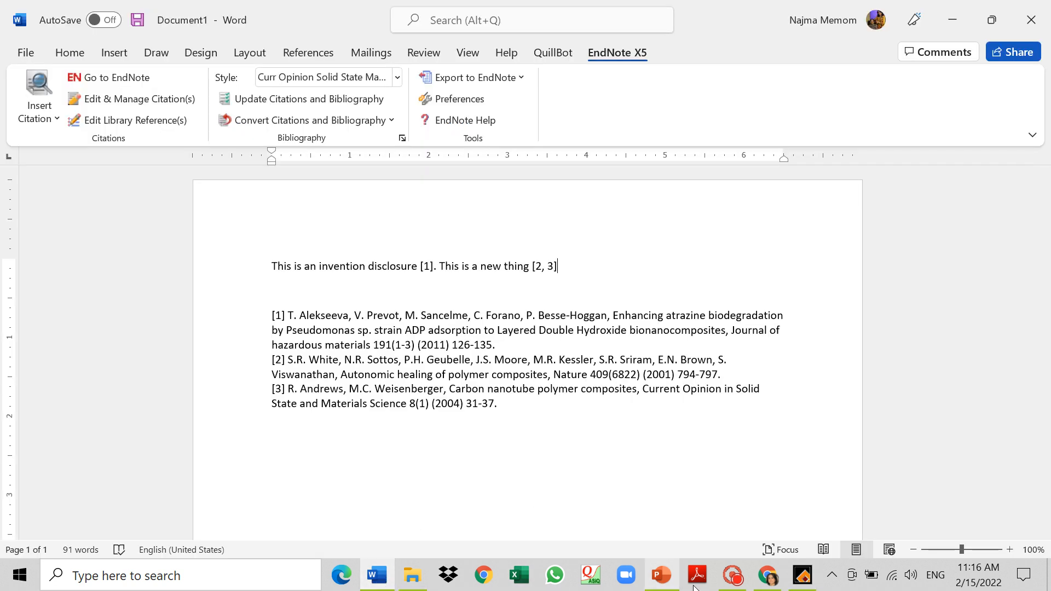
left_click(662, 576)
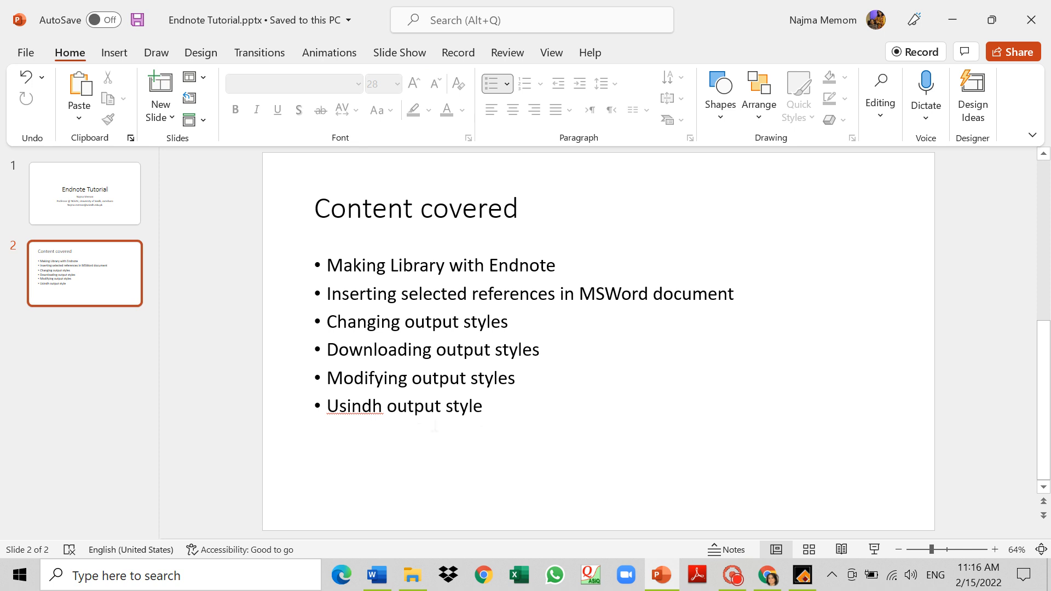
left_click(507, 408)
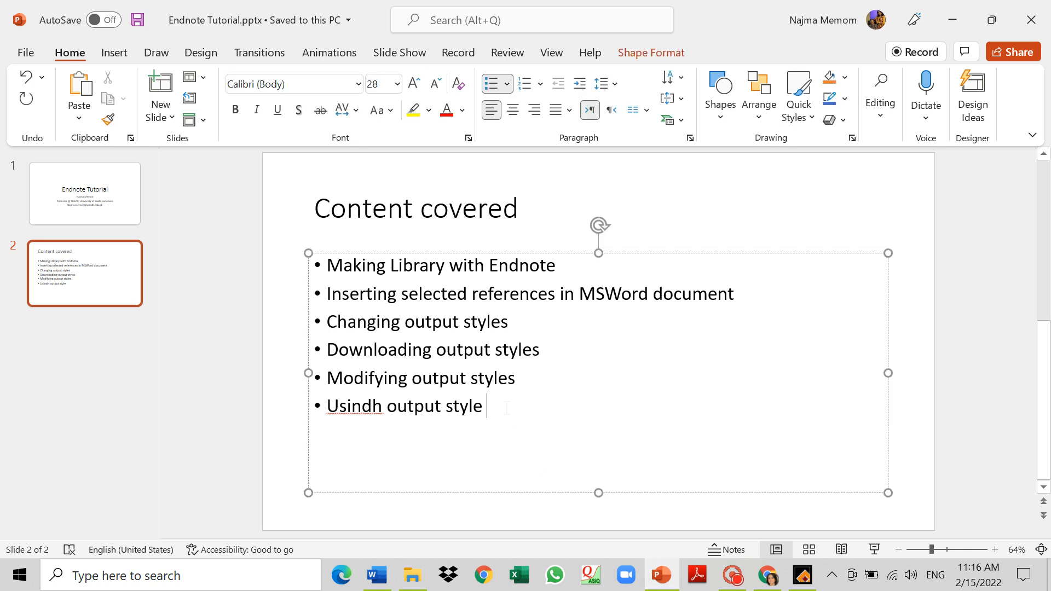
type("(IEEE")
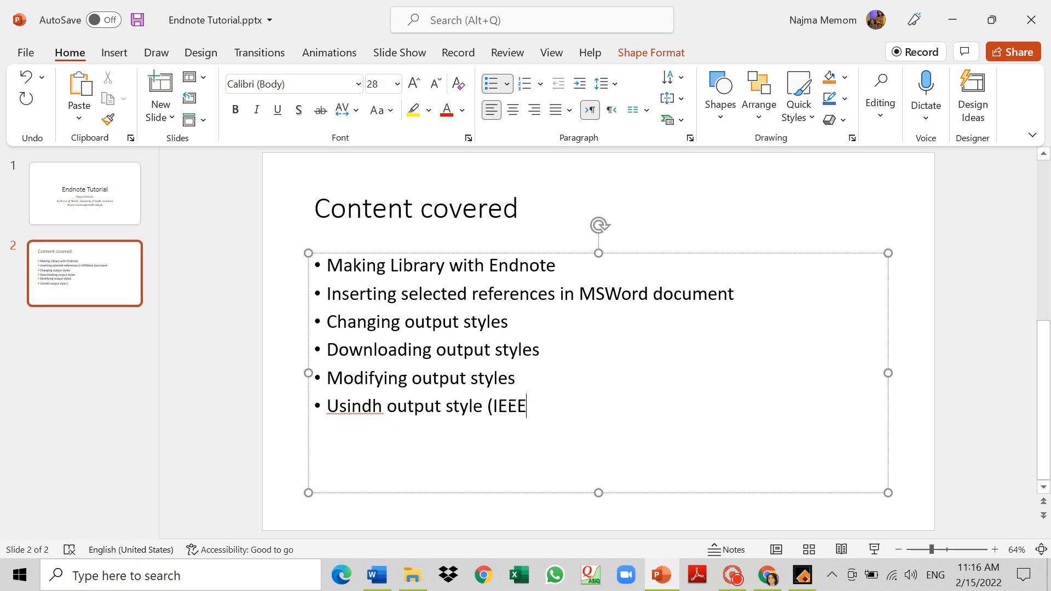
type(")")
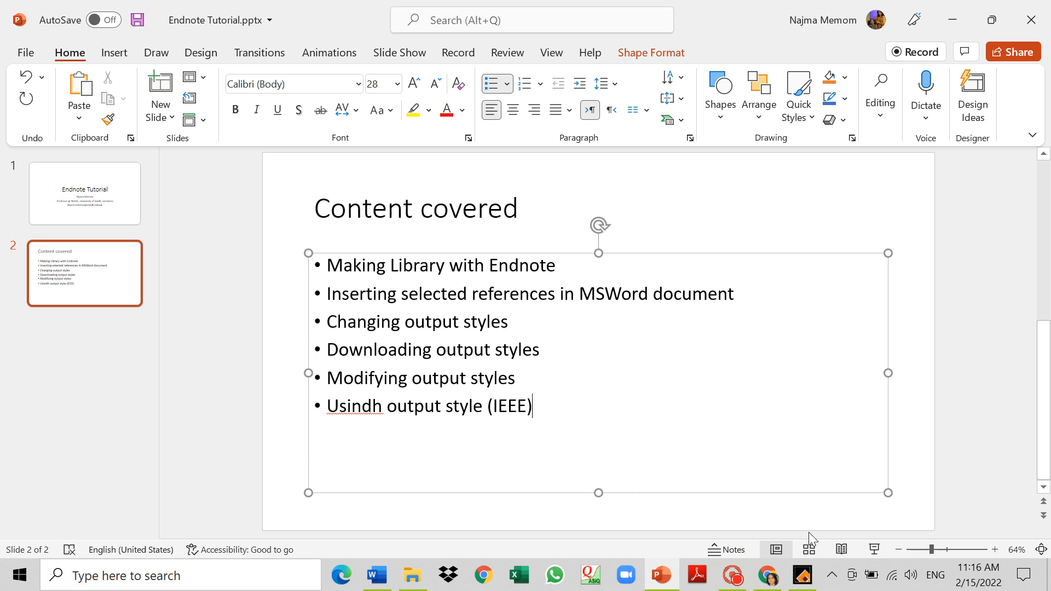
Switch to Chrome and search for "usindh" in a new tab, using the University of Sindh suggestion.
left_click(769, 575)
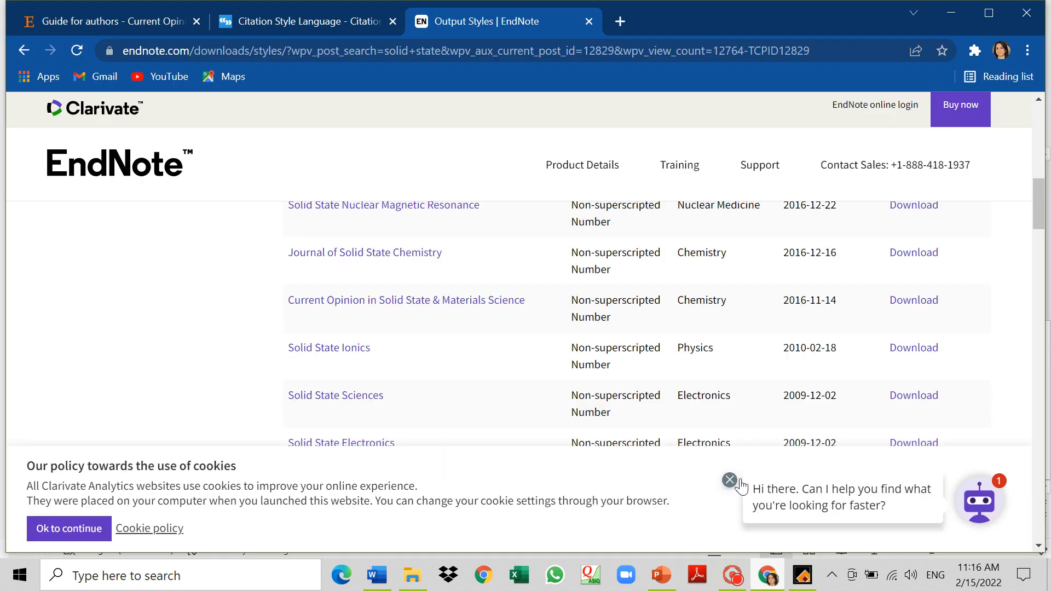
left_click(621, 27)
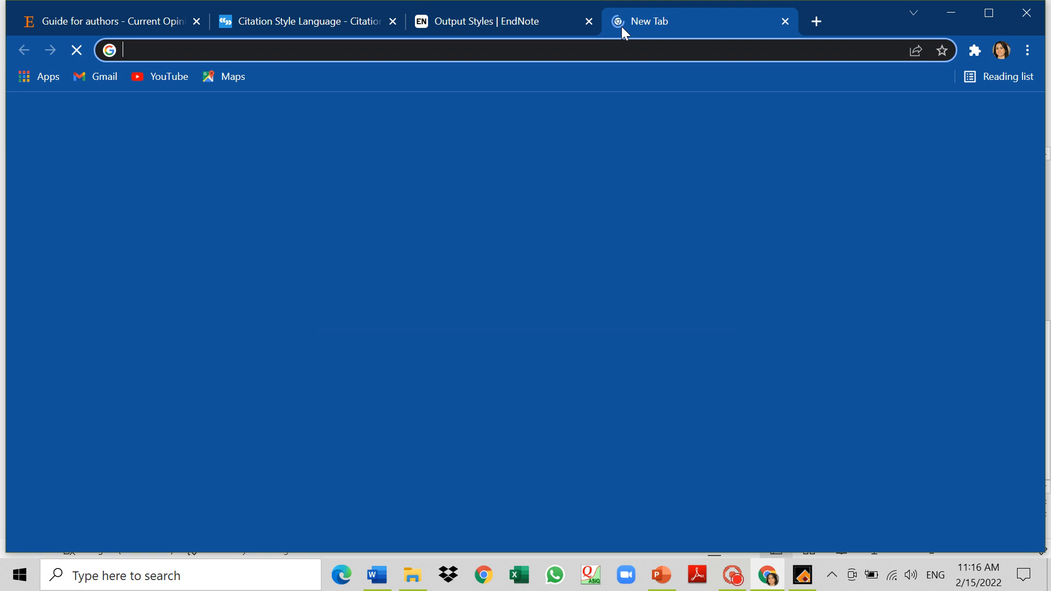
type("usindh")
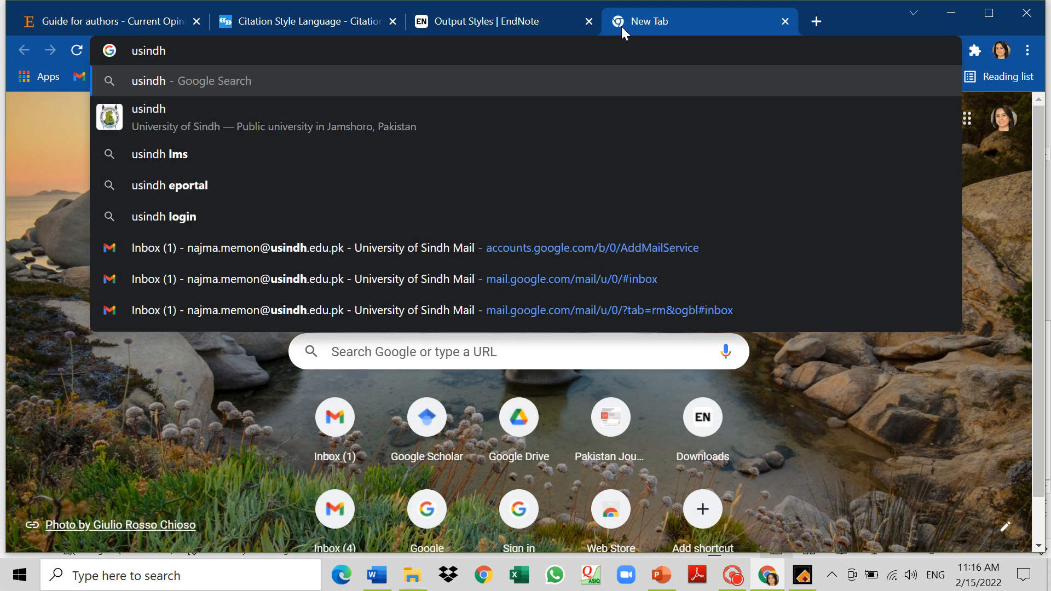
left_click(379, 120)
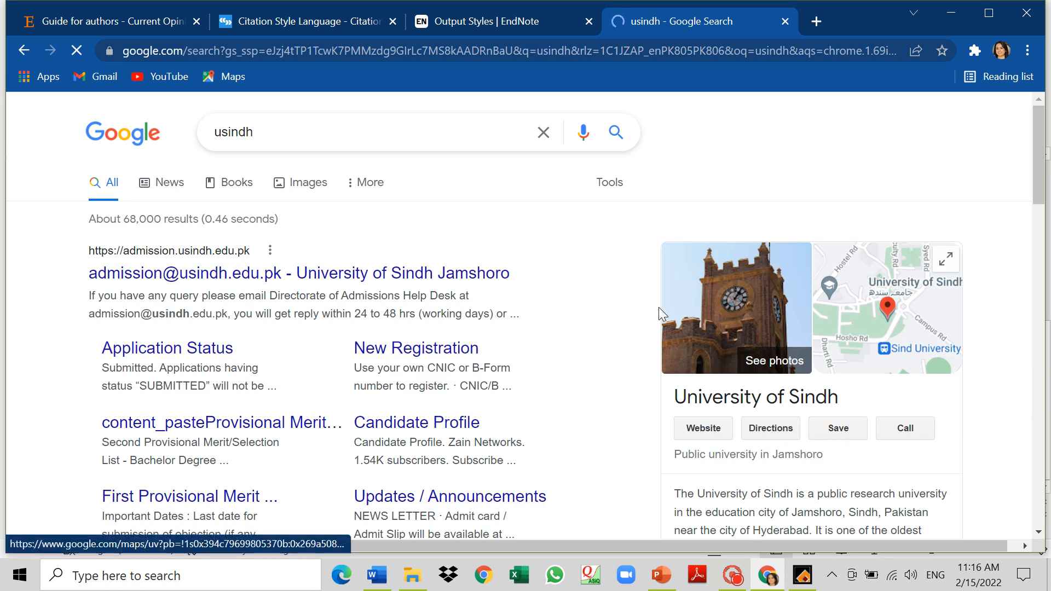
scroll(659, 311, "down", 1)
scroll(658, 311, "up", 1)
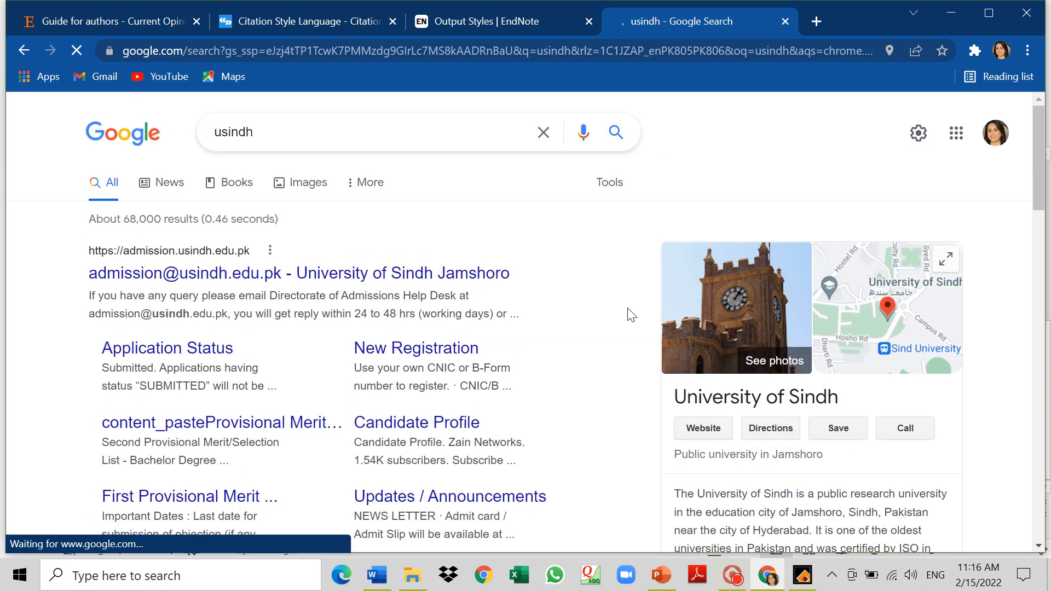
Check the admissions result, return to the search results, and open the University of Sindh main website at usindh.edu.pk.
left_click(404, 284)
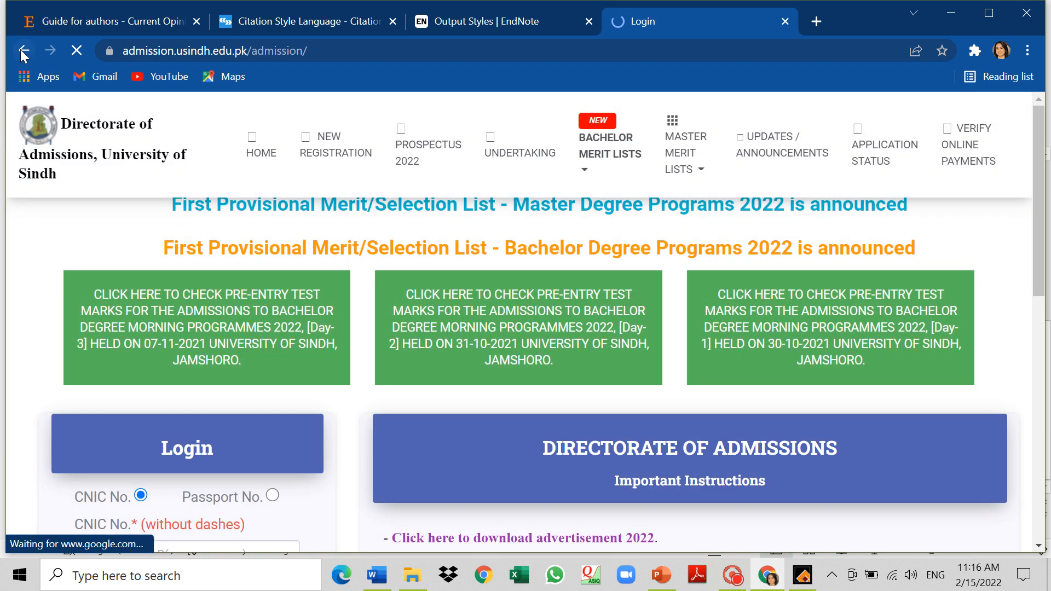
left_click(22, 51)
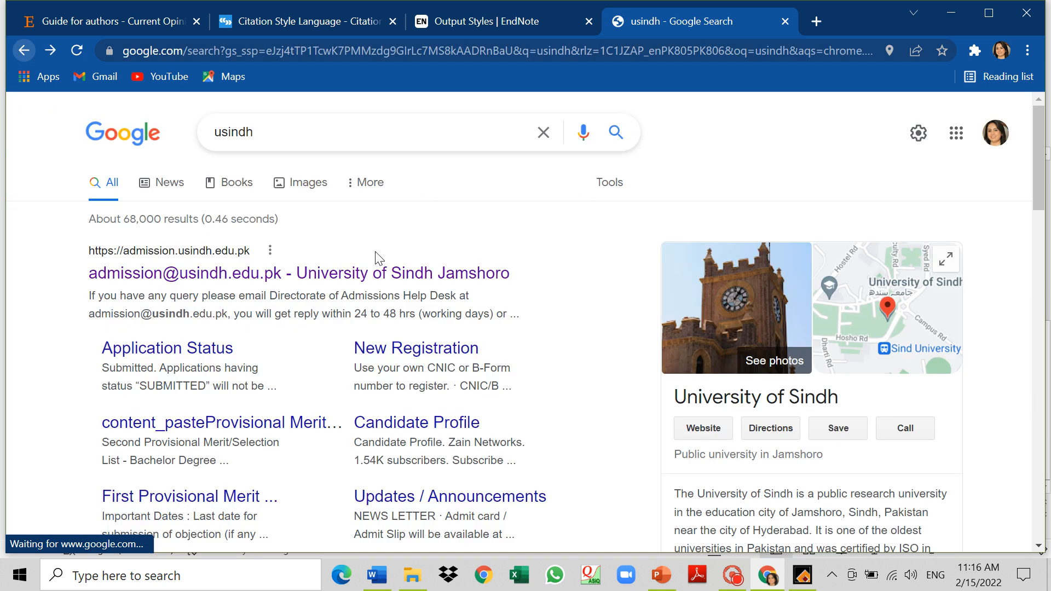
scroll(191, 312, "down", 6)
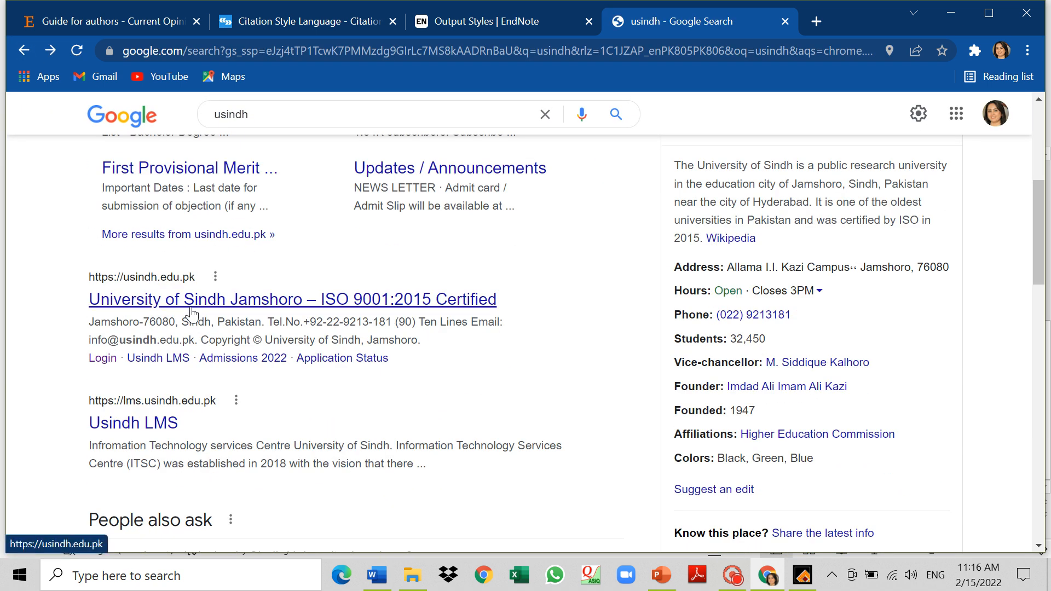
left_click(191, 312)
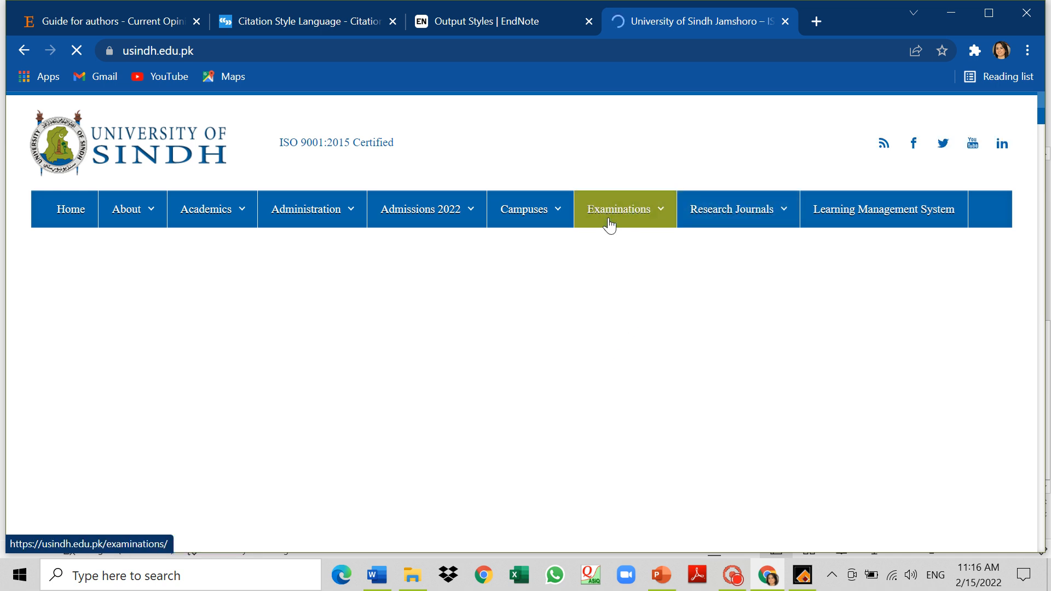
Open the Research & Graduate Studies page among the university's academic sections.
mouse_move(504, 224)
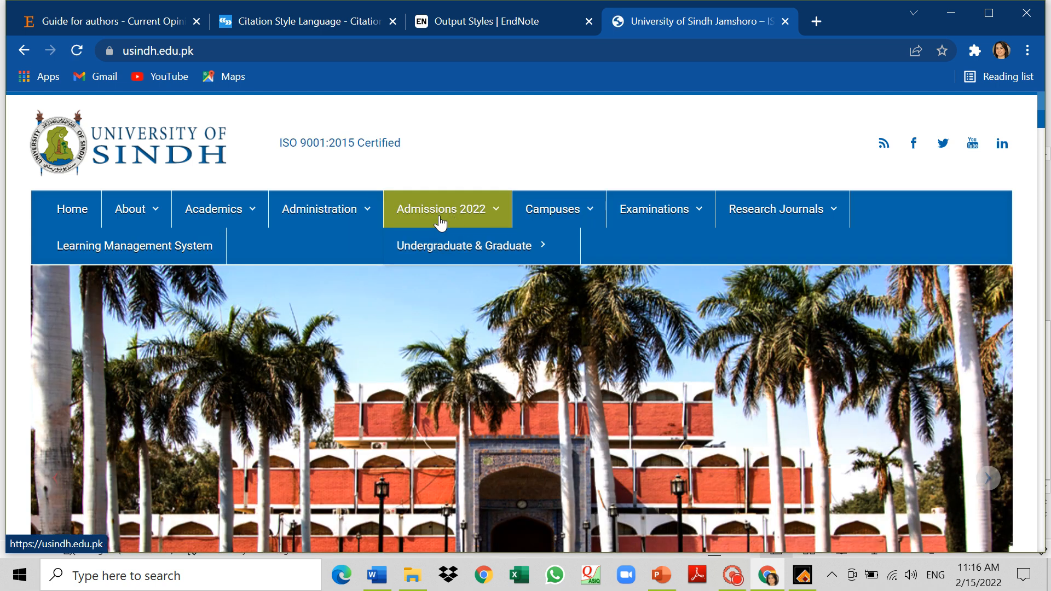
mouse_move(359, 219)
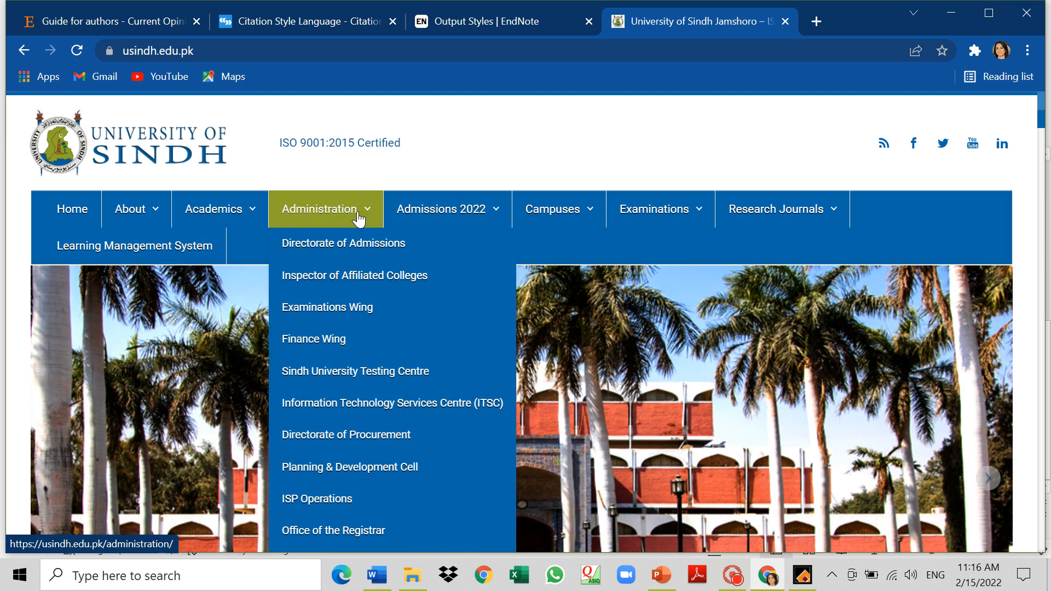
mouse_move(252, 218)
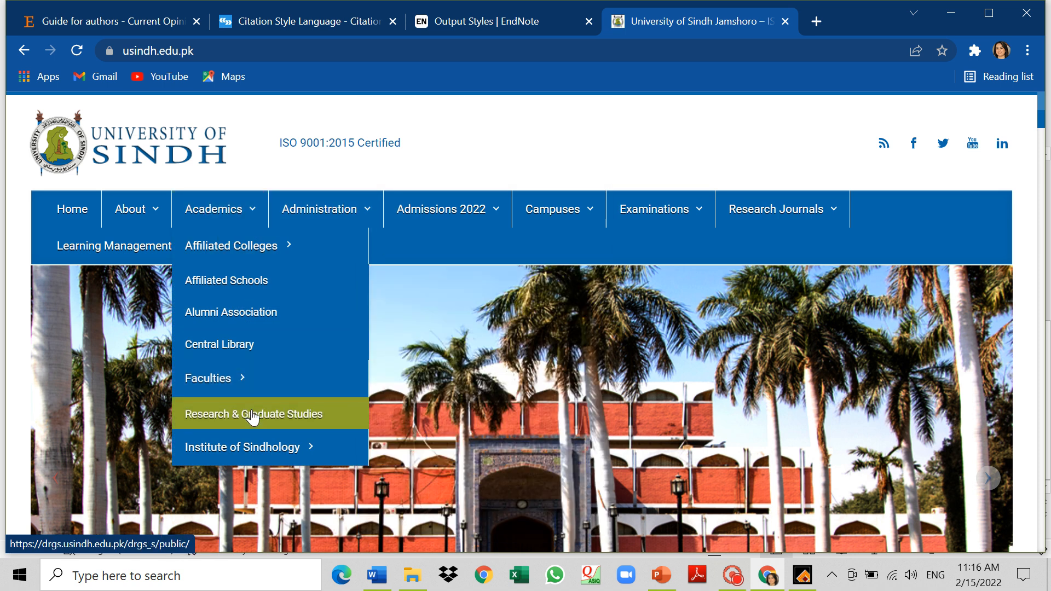
left_click(251, 417)
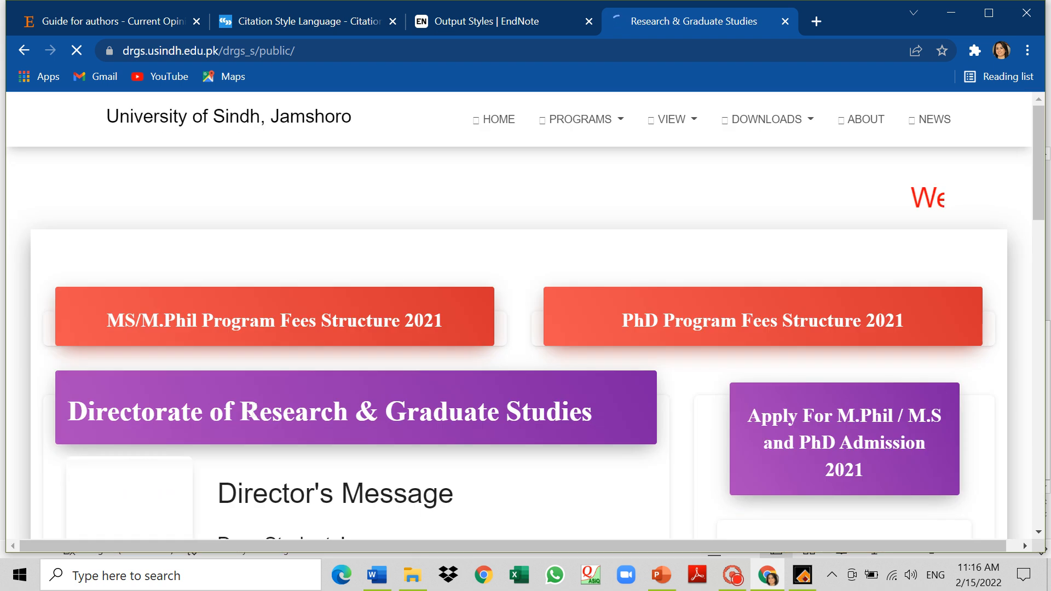
Look through the Research & Graduate Studies home page, from the director's message to the latest news, for thesis guidelines.
scroll(253, 408, "down", 4)
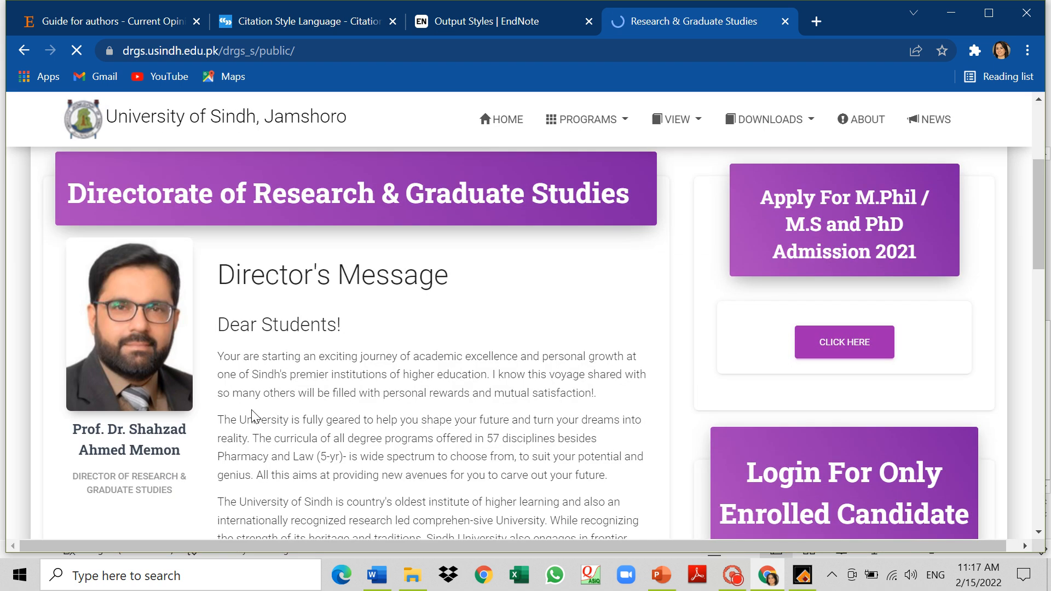
scroll(253, 411, "up", 4)
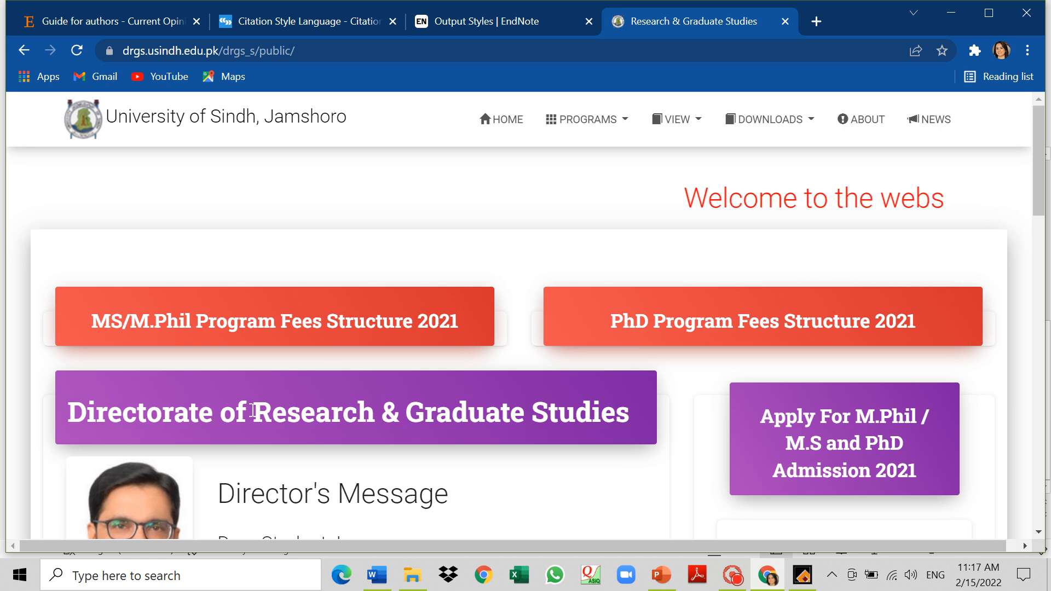
scroll(253, 410, "down", 6)
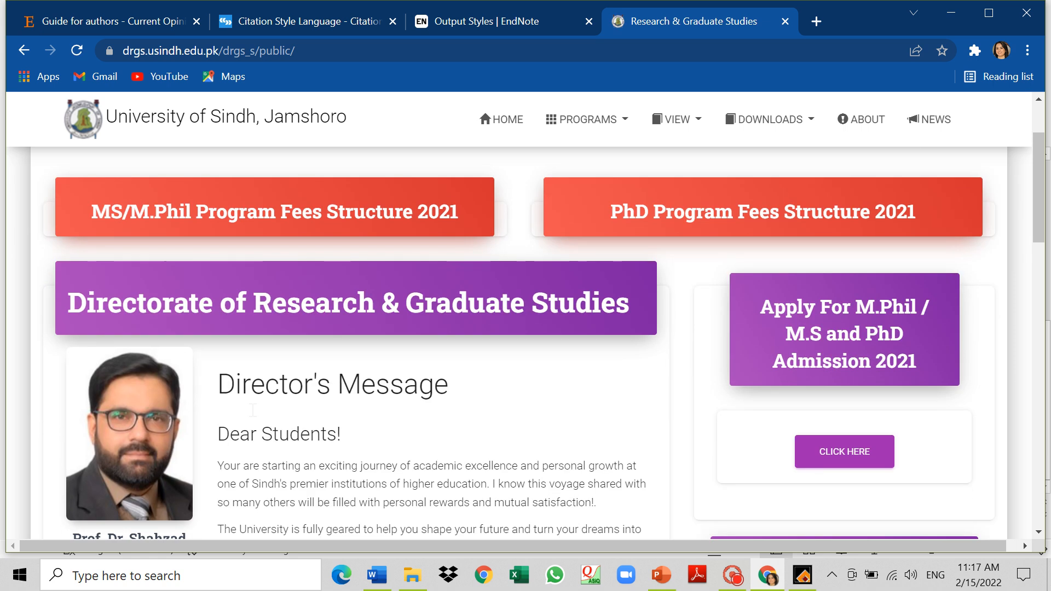
scroll(253, 411, "down", 4)
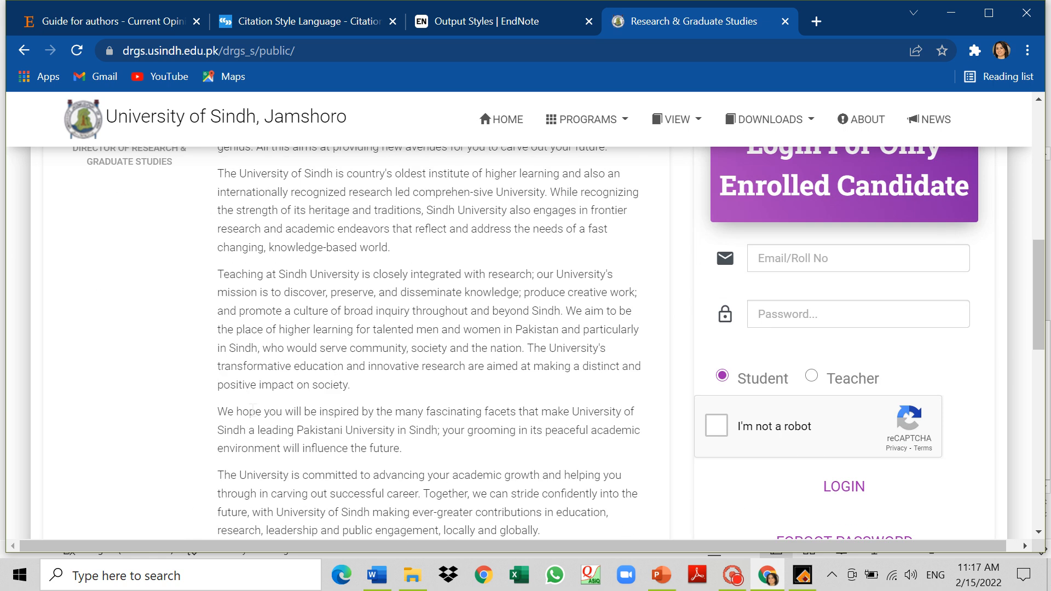
scroll(252, 410, "down", 10)
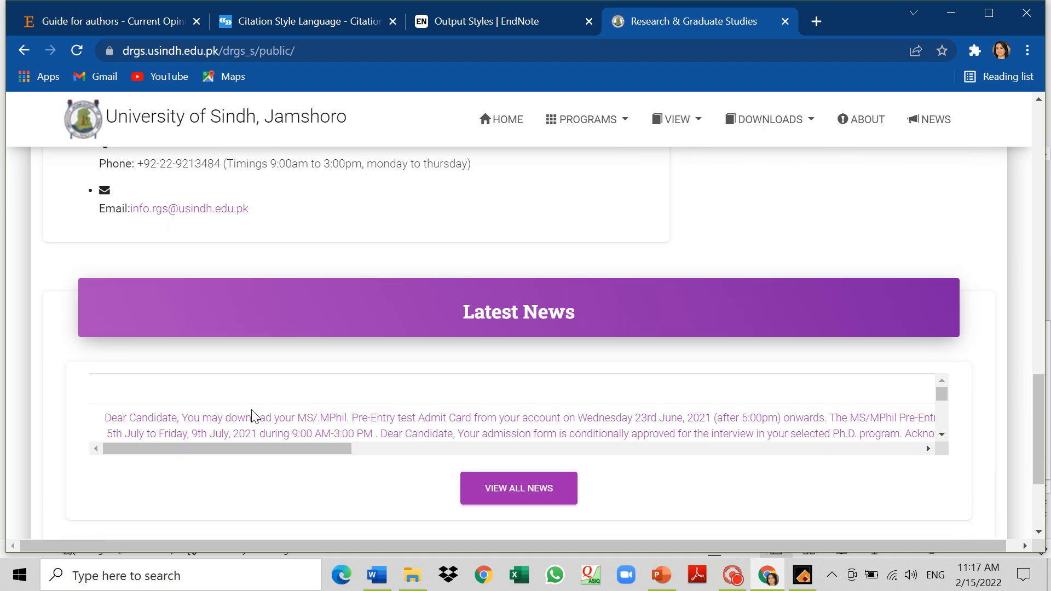
scroll(288, 408, "down", 3)
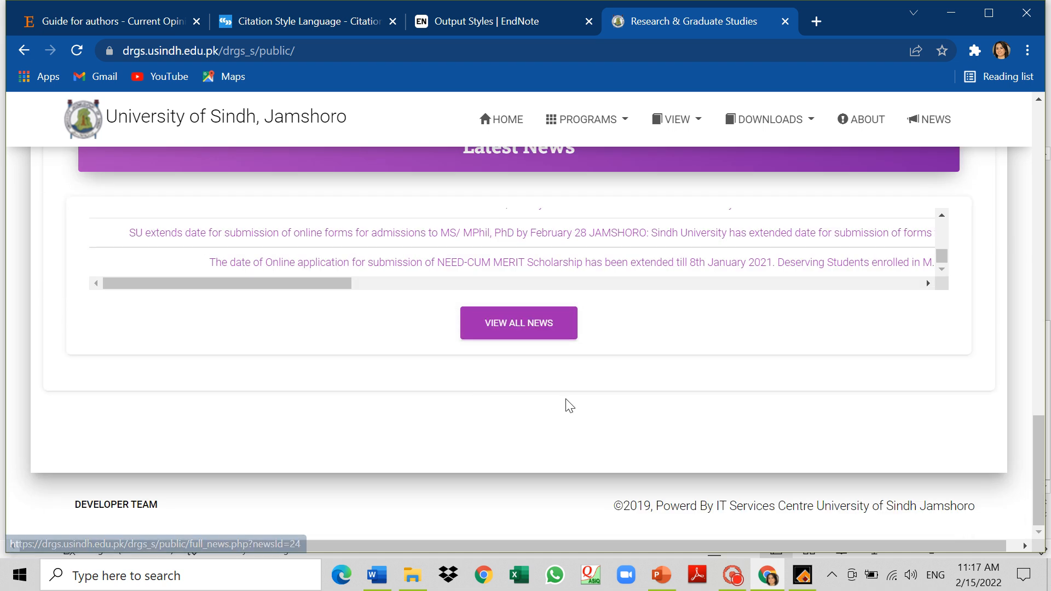
left_click_drag(1043, 437, 1041, 352)
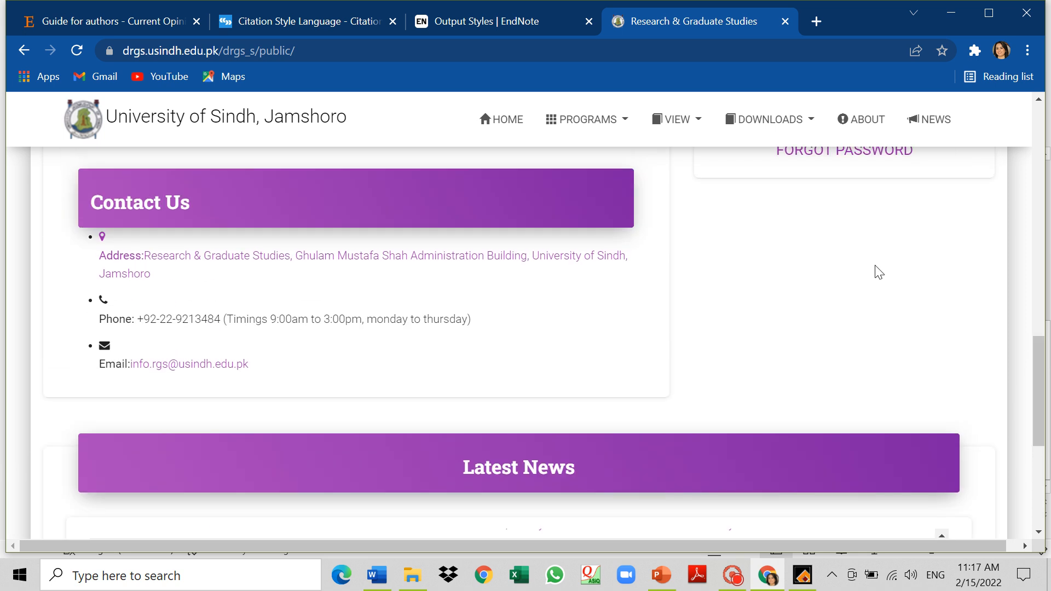
Check the available downloads and view entries, and open the MPhil/MS program rules document.
left_click(785, 121)
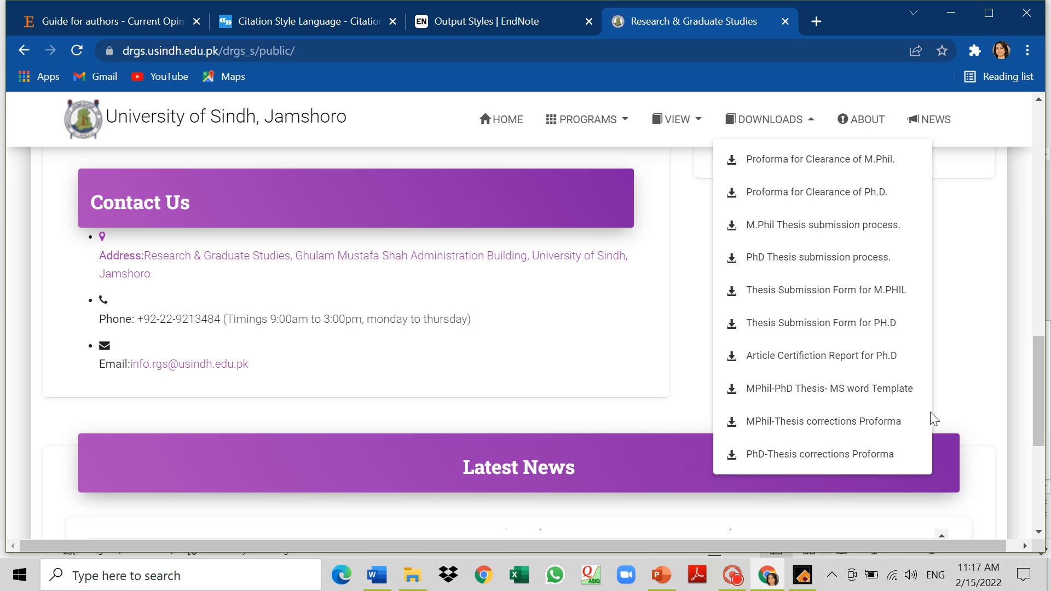
left_click(677, 122)
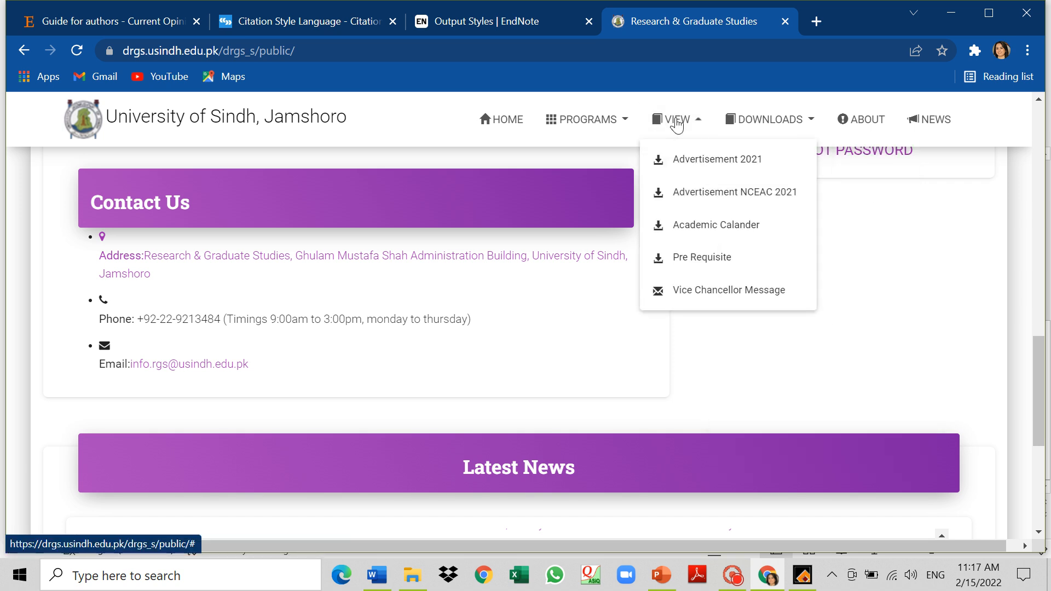
left_click(560, 127)
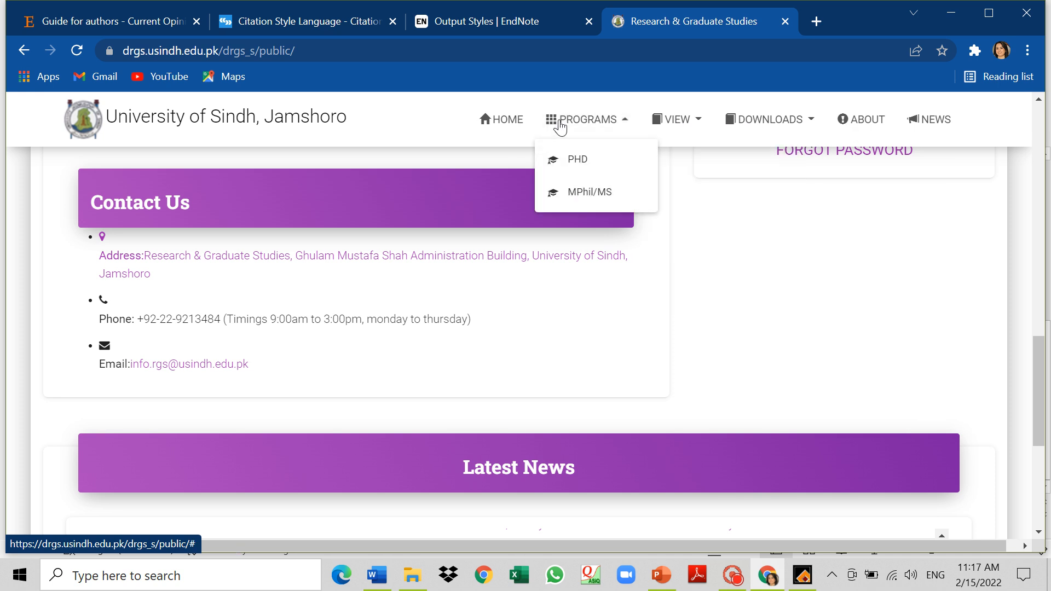
left_click(568, 198)
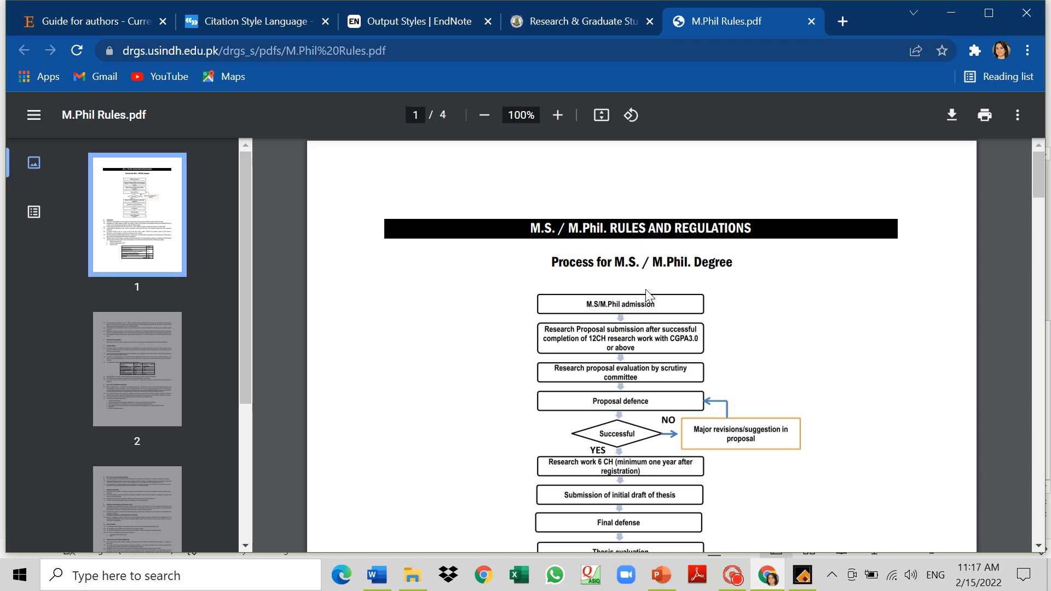
Examine the M.Phil rules document for the thesis preparation guideline, including the referencing styles and formatting requirements.
scroll(647, 294, "down", 10)
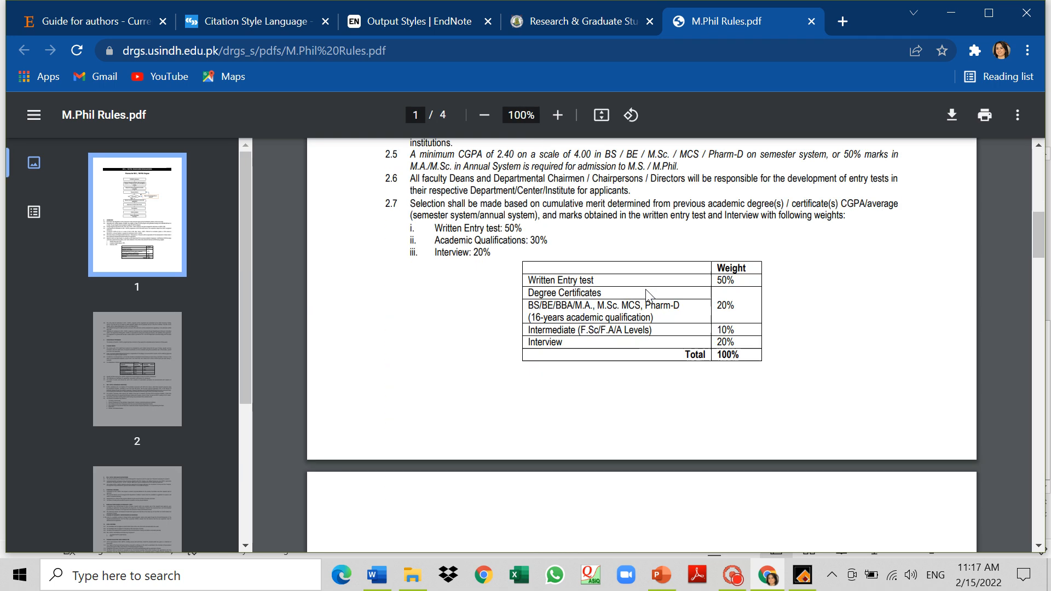
scroll(647, 294, "down", 12)
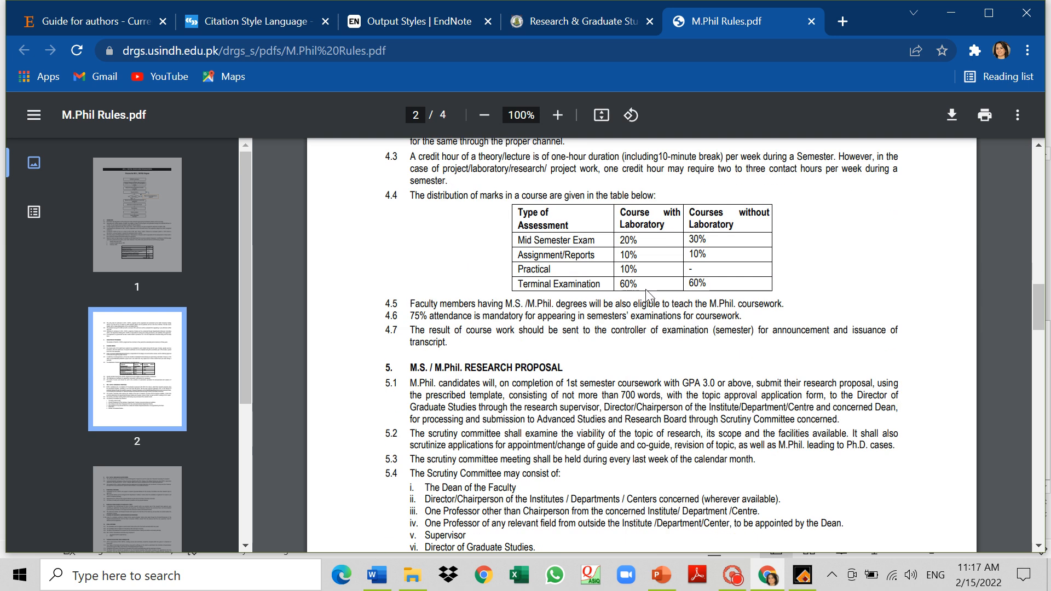
scroll(647, 293, "down", 15)
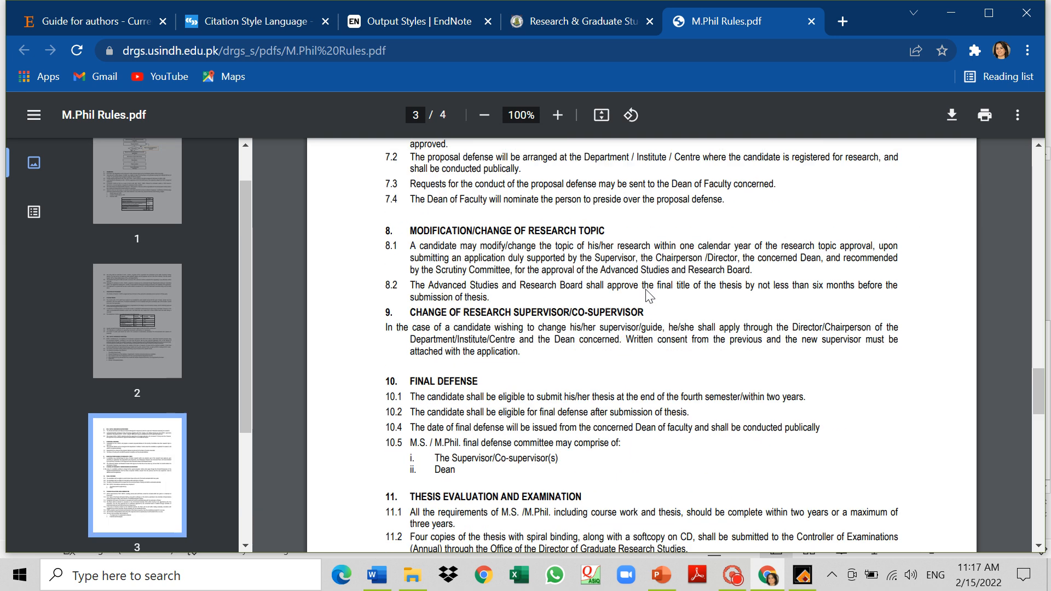
scroll(647, 294, "down", 15)
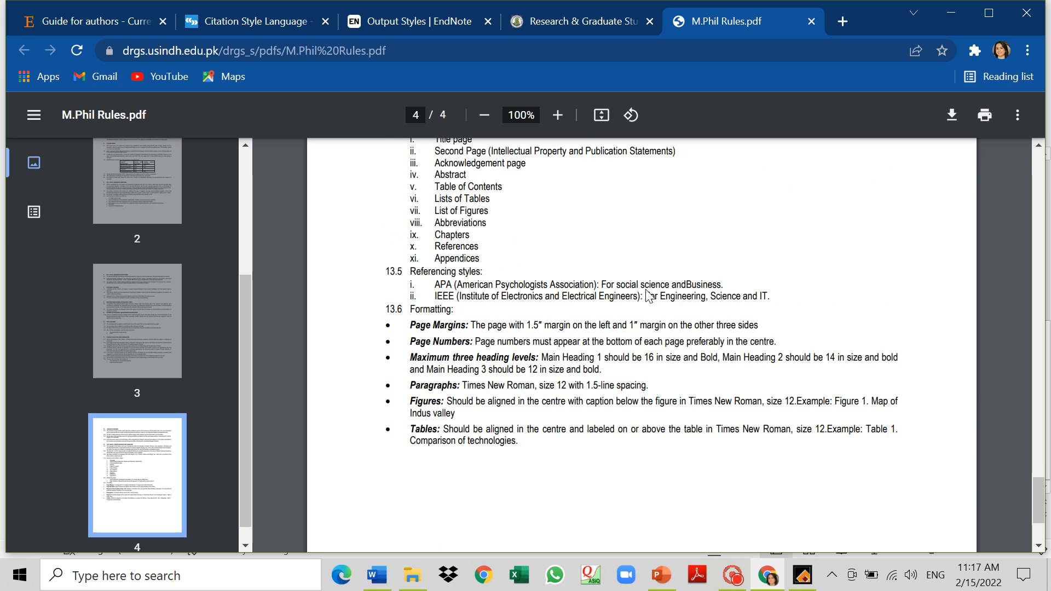
scroll(647, 294, "up", 4)
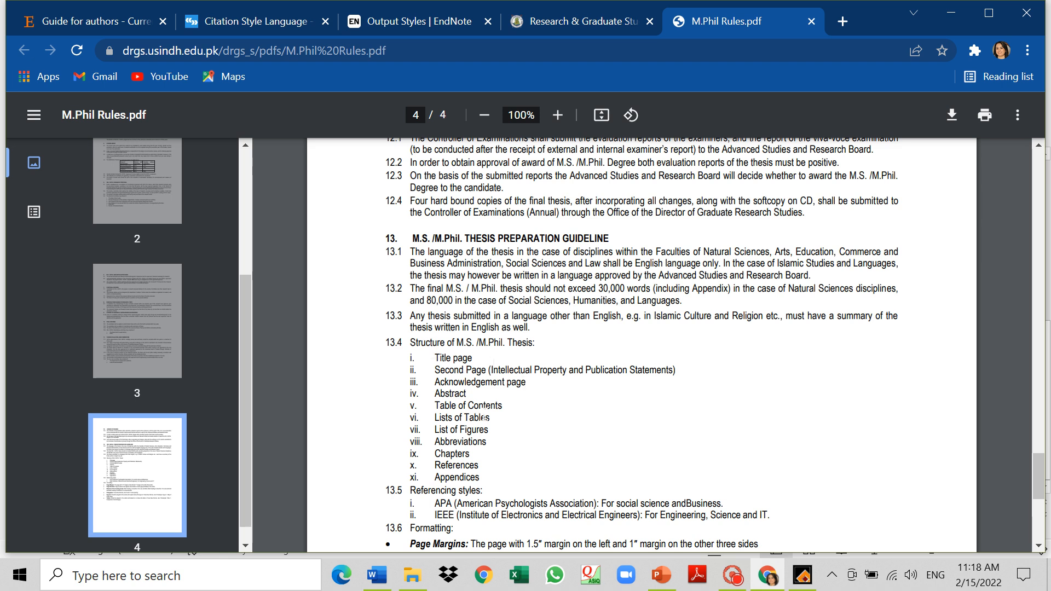
scroll(483, 441, "down", 2)
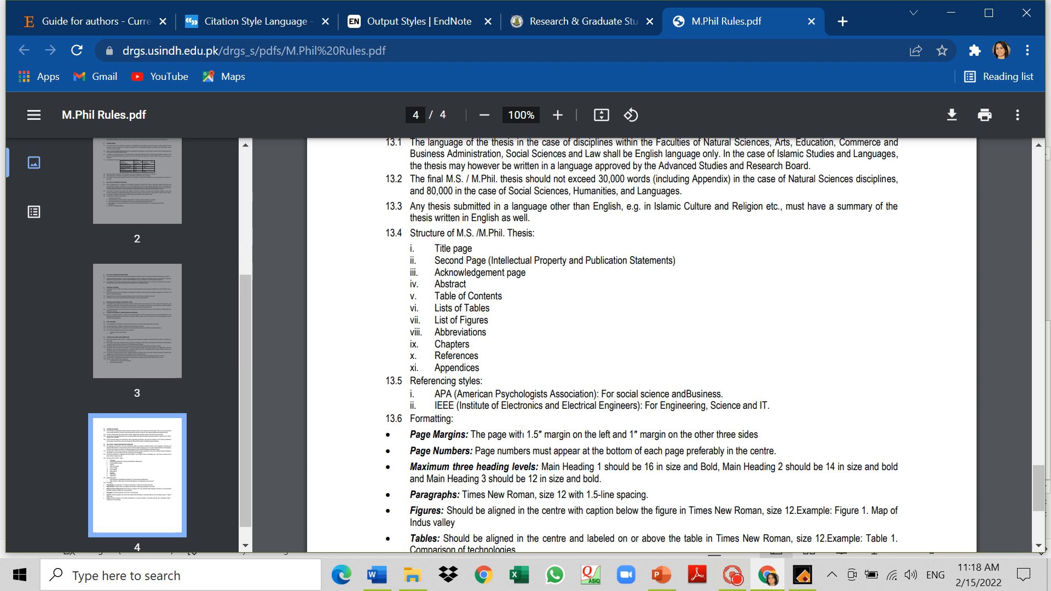
scroll(532, 424, "up", 4)
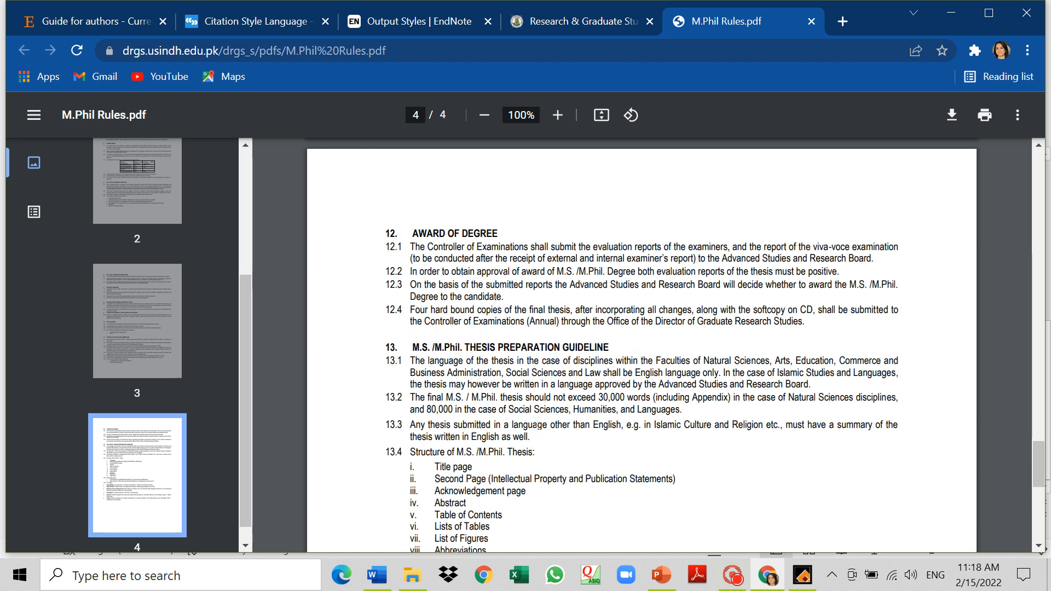
scroll(538, 424, "down", 4)
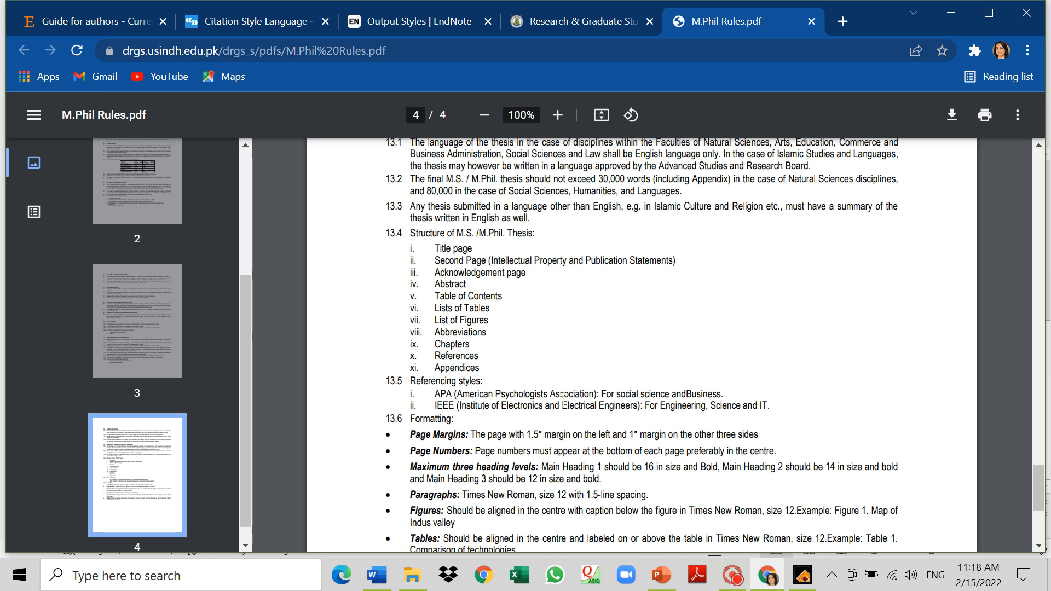
scroll(562, 399, "up", 5)
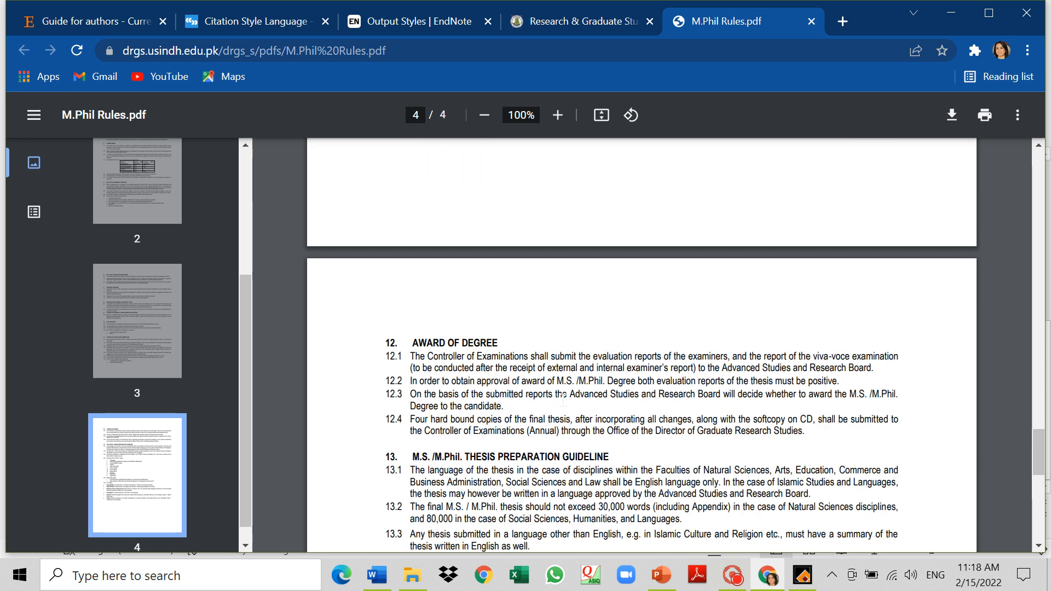
scroll(563, 399, "up", 7)
scroll(563, 399, "up", 4)
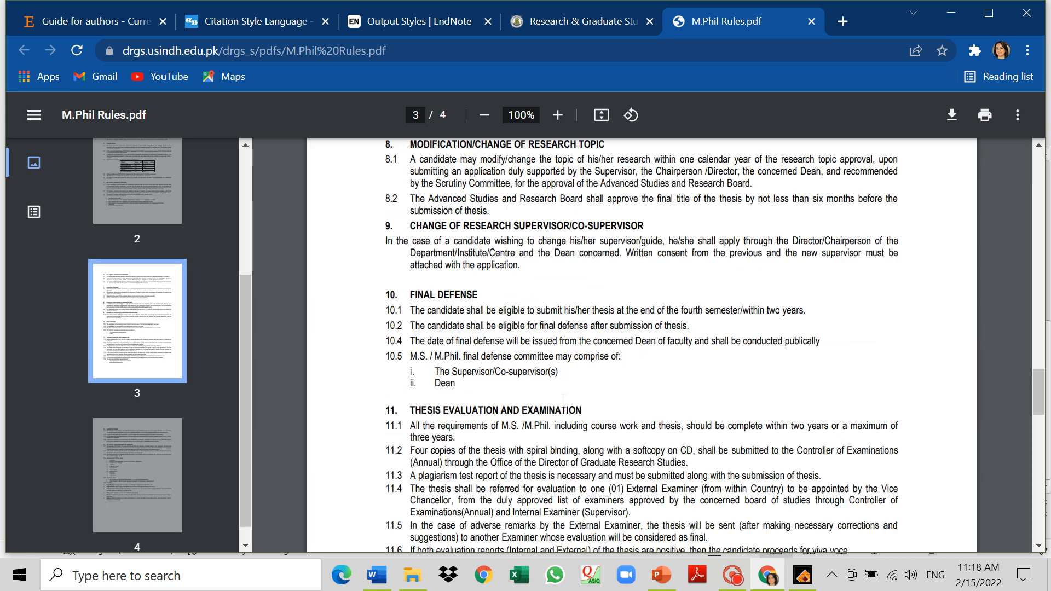
scroll(563, 399, "up", 8)
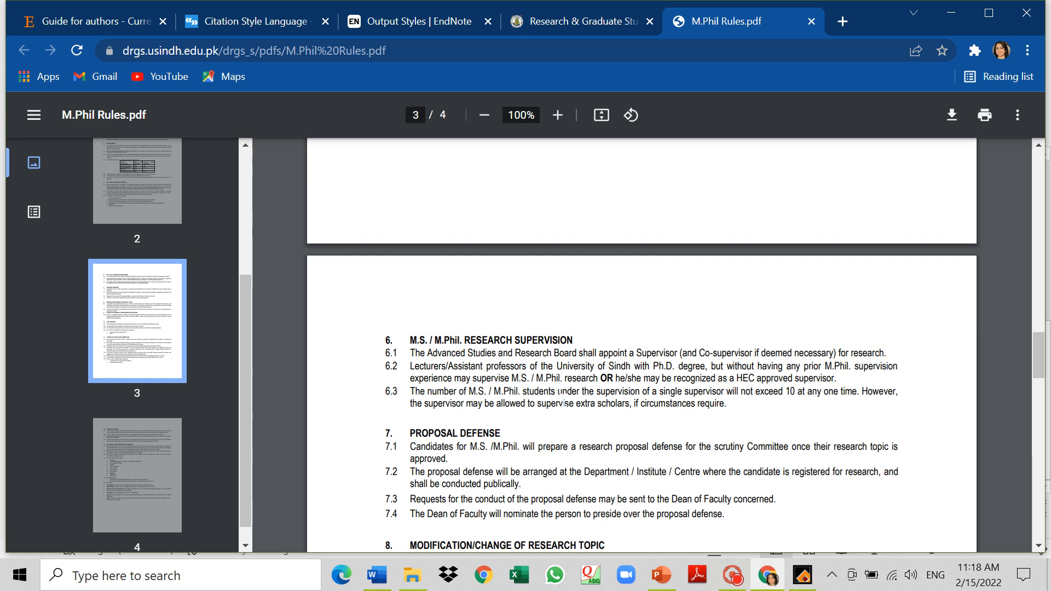
Review the M.Phil rules from the course work section through to the thesis preparation guideline and its formatting rules.
scroll(563, 400, "up", 9)
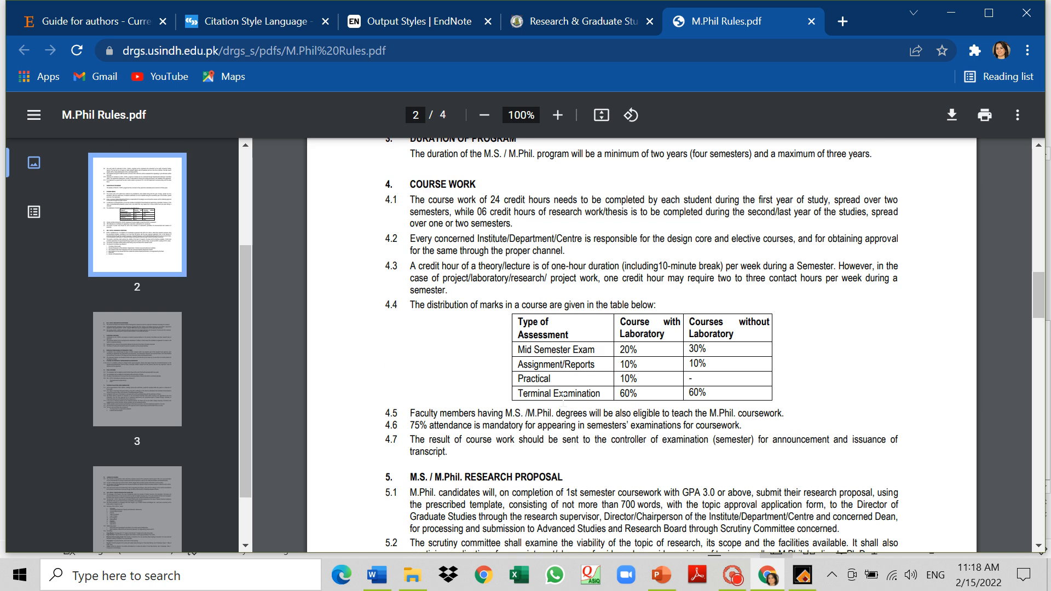
scroll(563, 398, "down", 4)
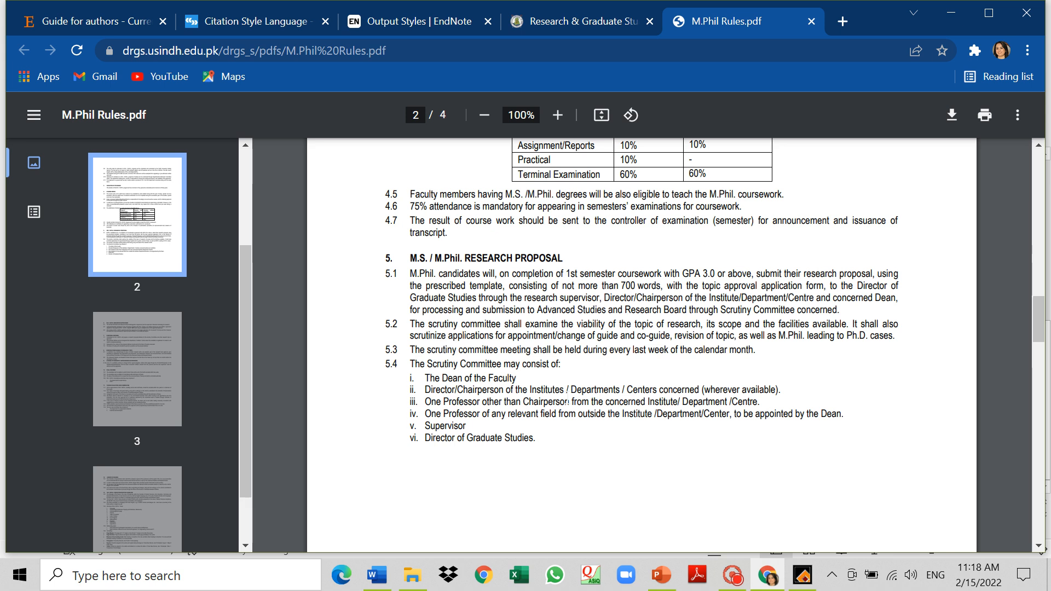
scroll(567, 403, "down", 18)
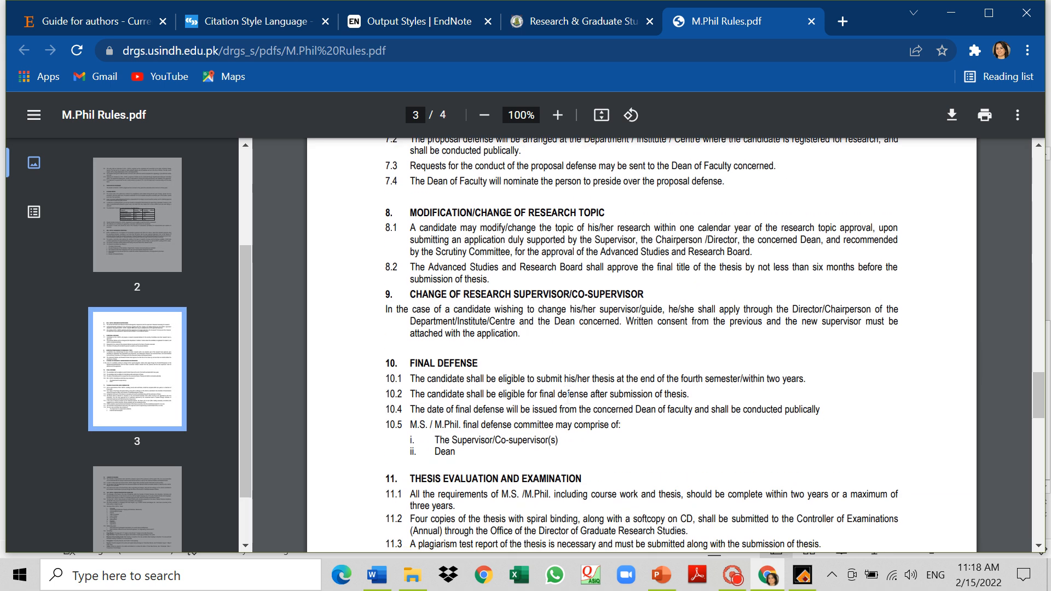
scroll(567, 399, "down", 7)
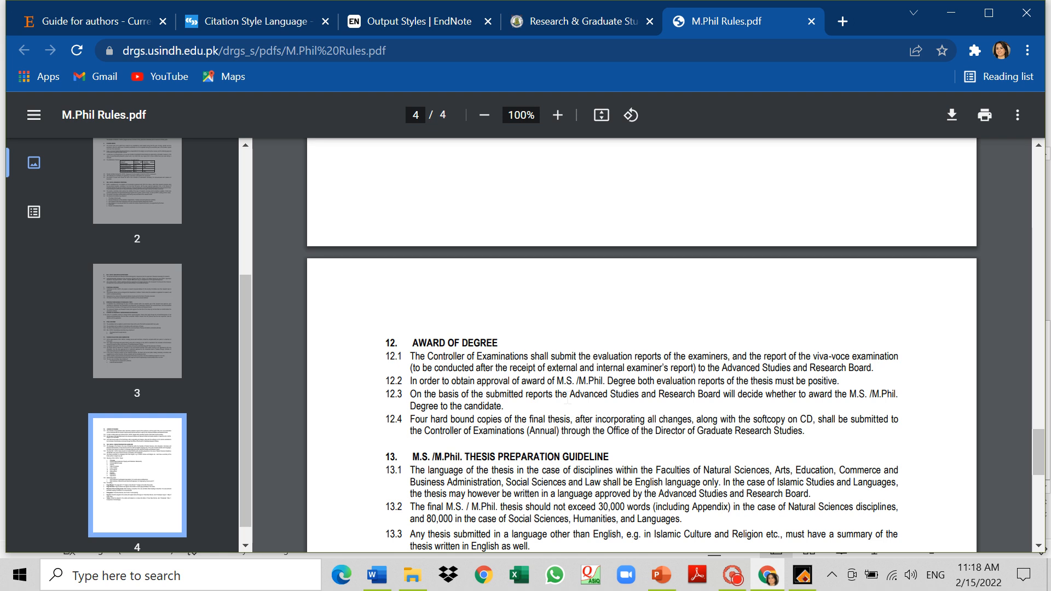
scroll(567, 398, "down", 4)
scroll(567, 398, "down", 7)
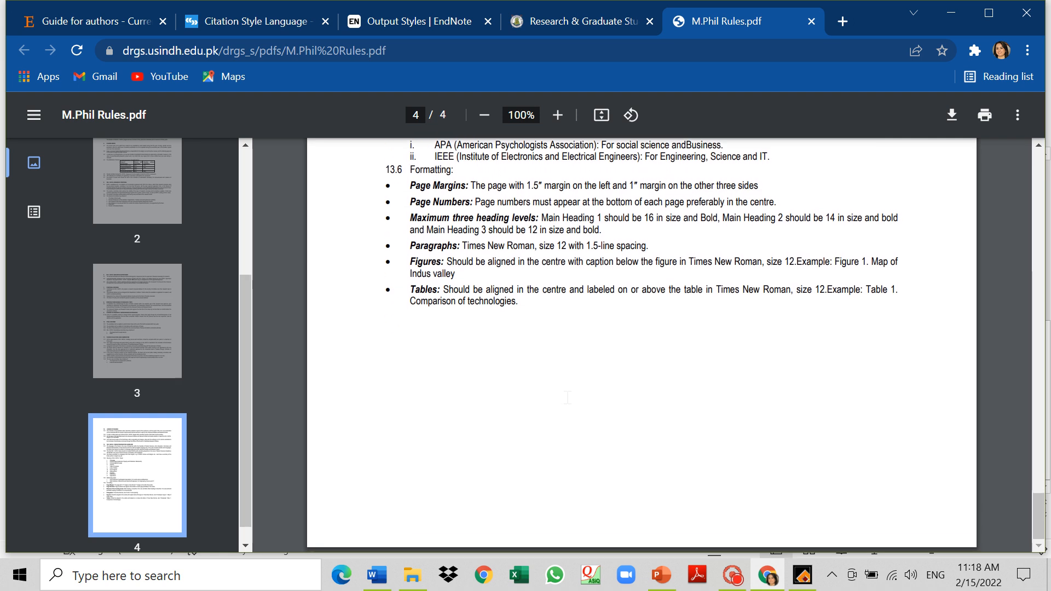
scroll(567, 398, "up", 6)
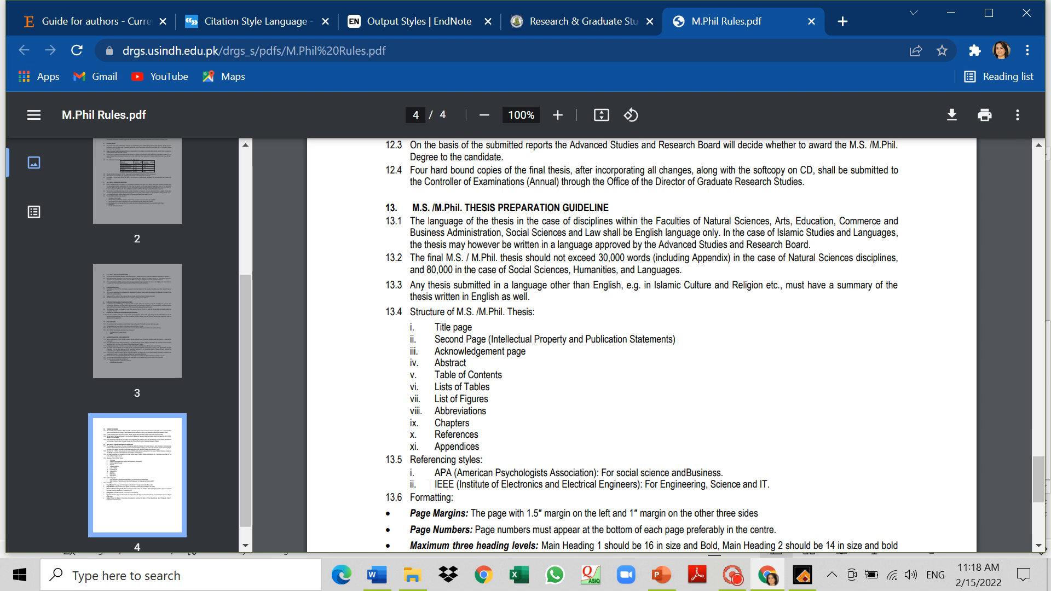
Copy the IEEE entry for Engineering, Science and IT from the referencing styles in rule 13.5.
left_click_drag(429, 485, 766, 485)
right_click(766, 485)
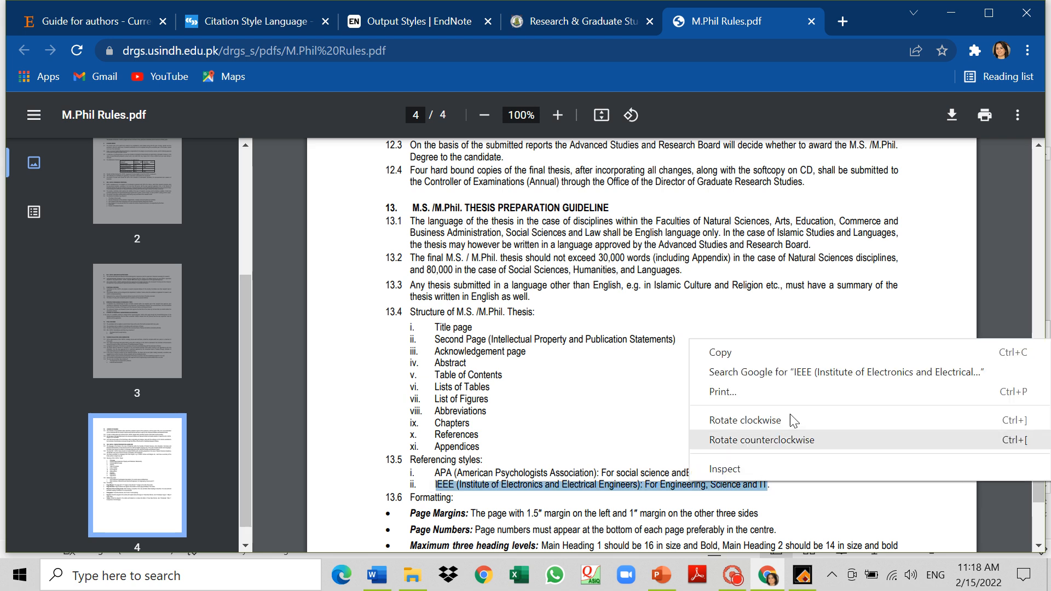
left_click(788, 349)
left_click(771, 580)
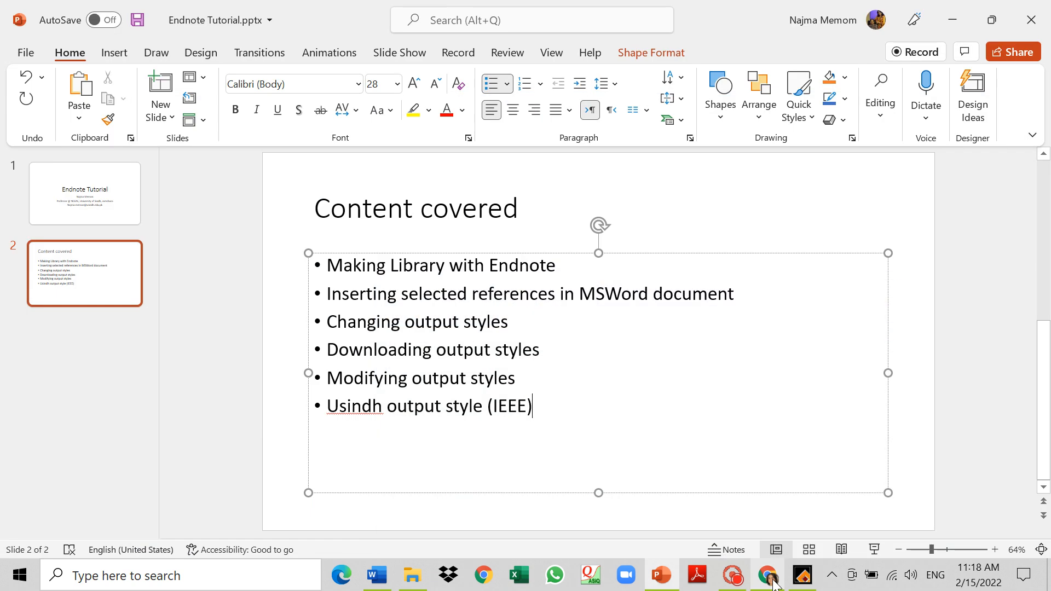
left_click(772, 581)
Search Google in a new tab for the copied IEEE text and look through the results.
left_click(841, 21)
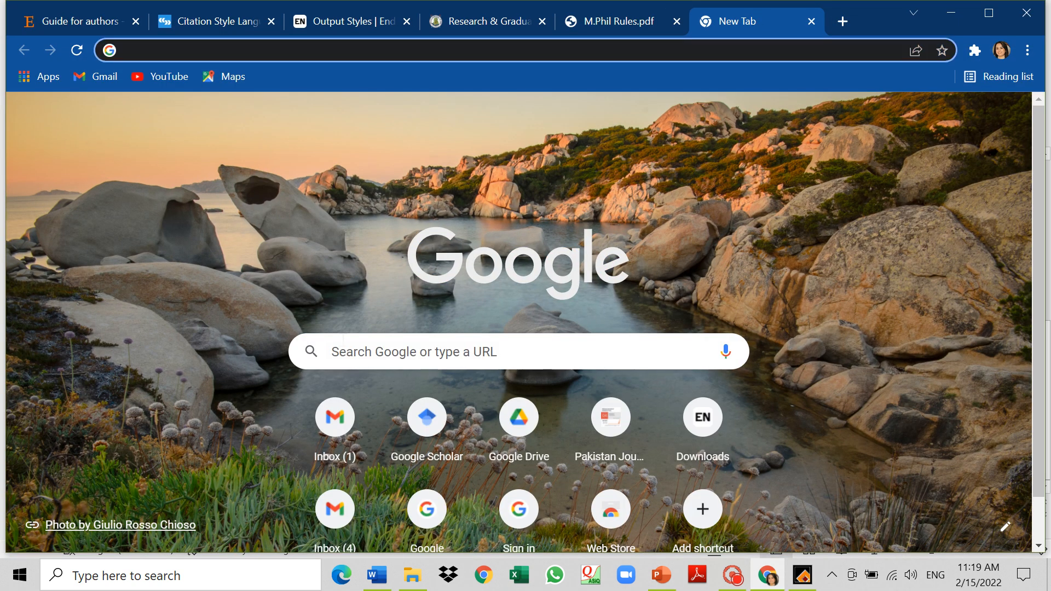
left_click(347, 343)
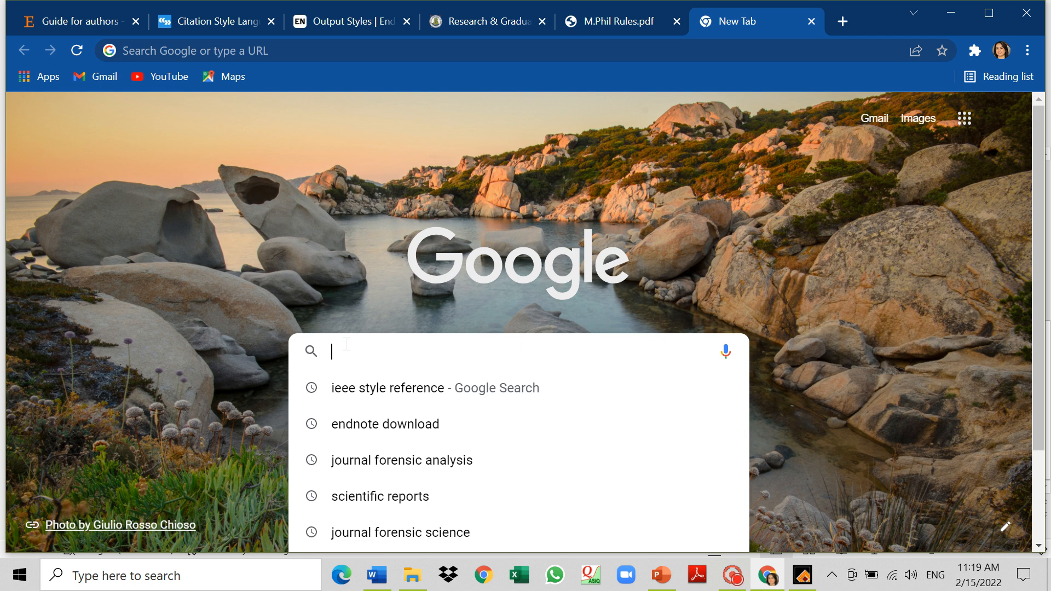
key("ctrl+v")
key("Return")
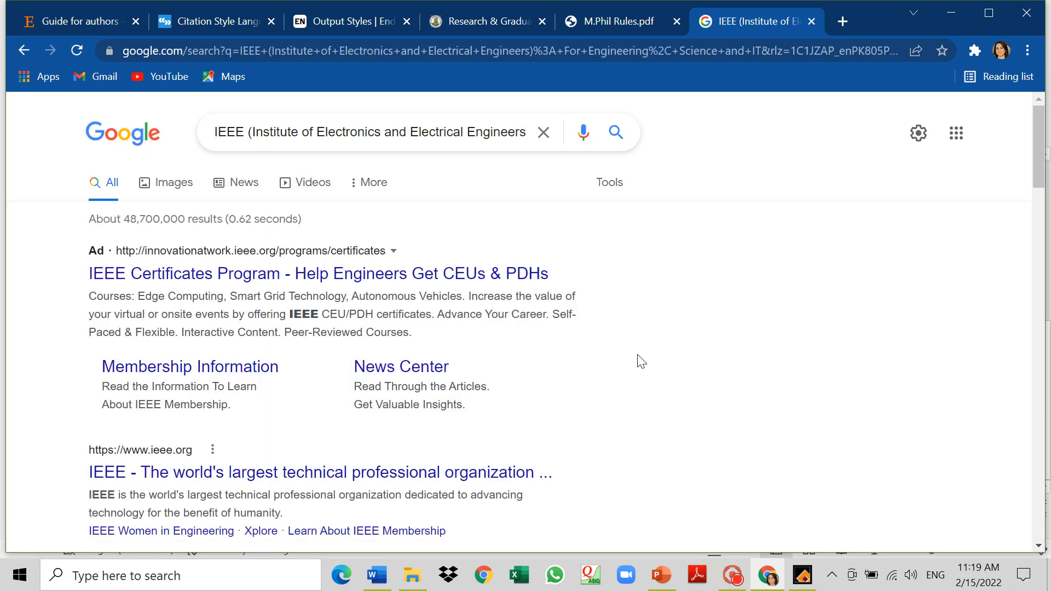
scroll(642, 360, "down", 4)
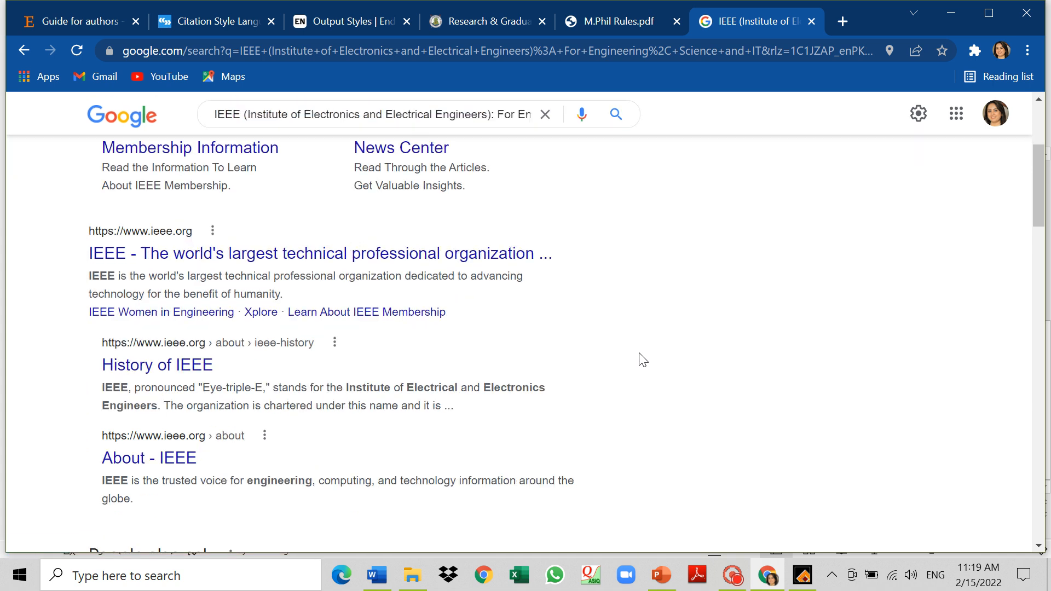
scroll(643, 360, "down", 4)
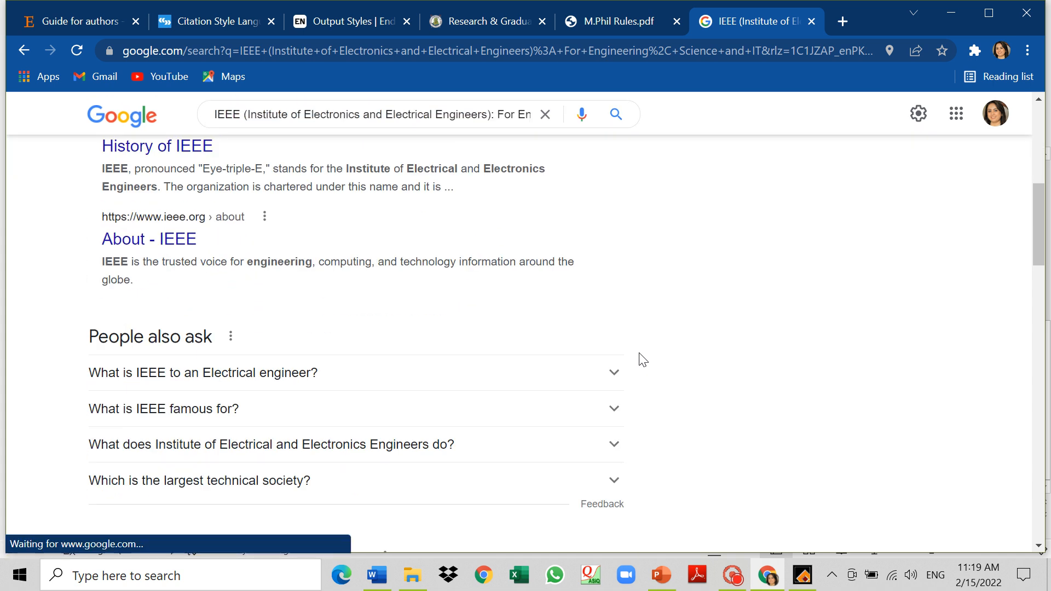
scroll(643, 359, "down", 3)
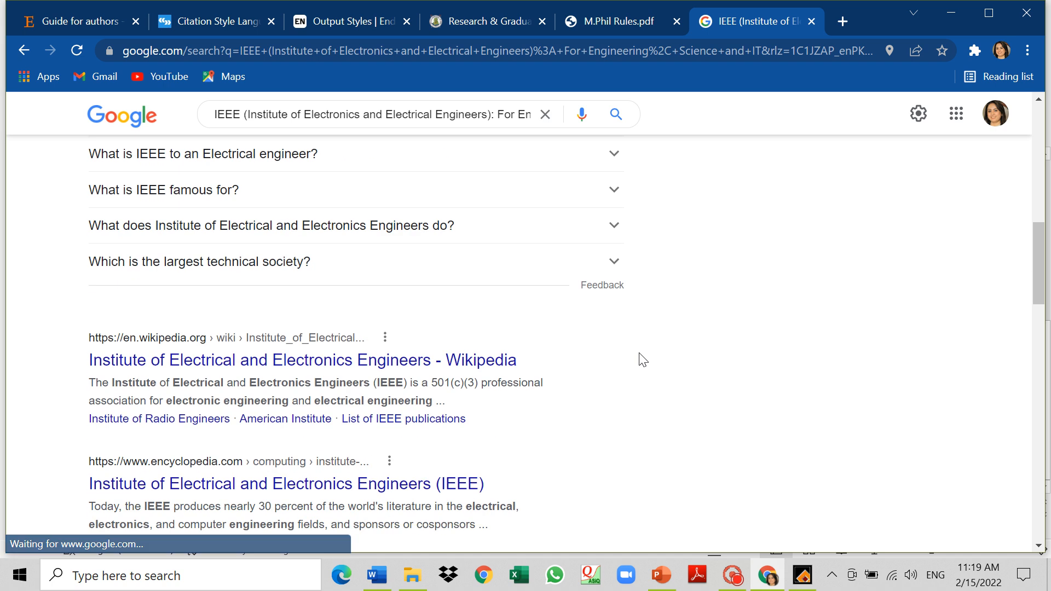
scroll(642, 359, "up", 8)
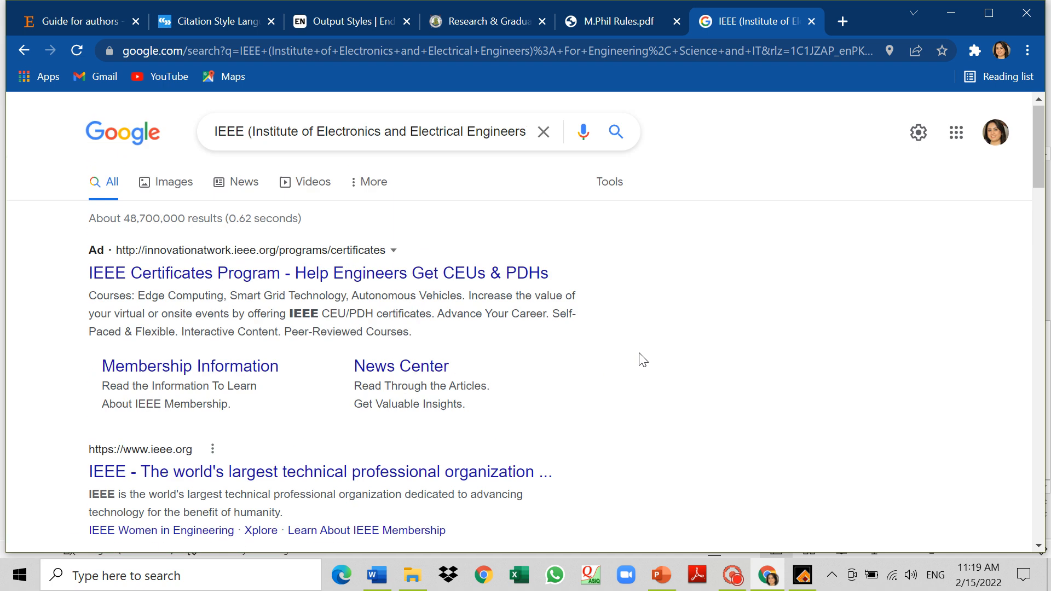
Refine the Google search by adding "Style for" in front of the IEEE text.
left_click(214, 133)
type("Style")
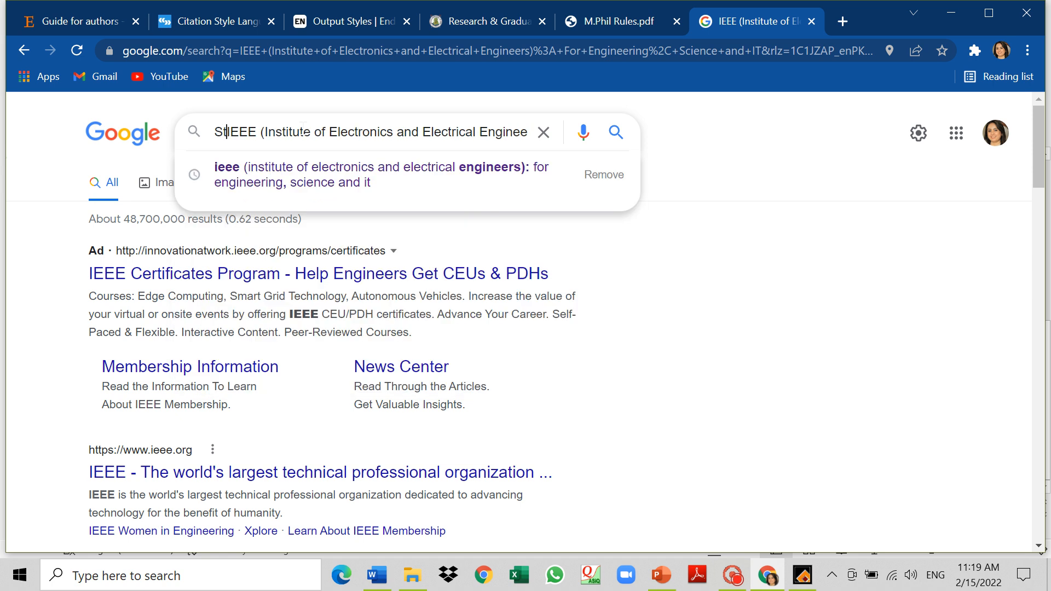
type(" for")
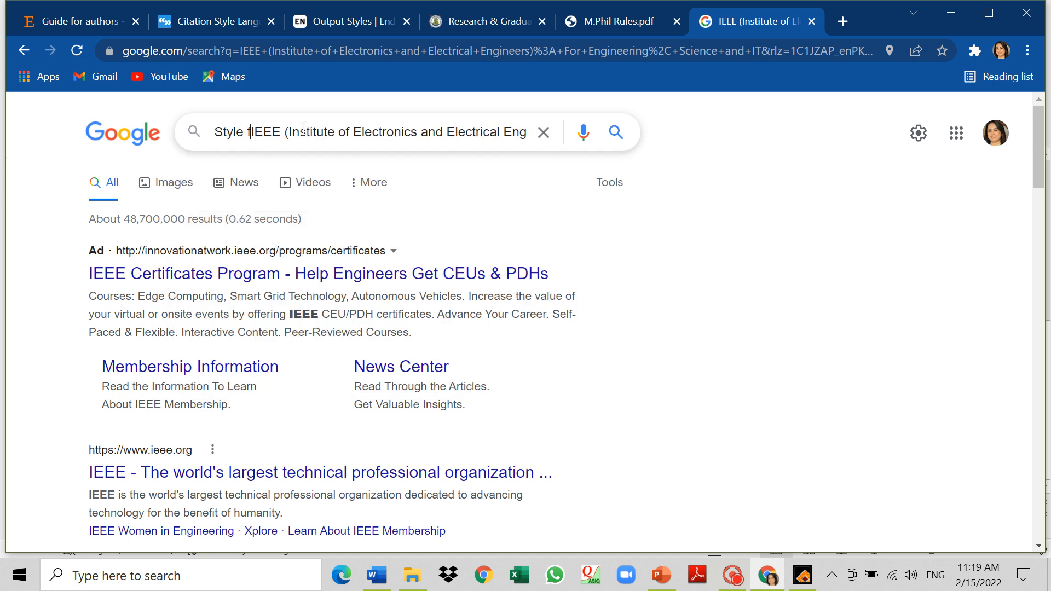
key("Return")
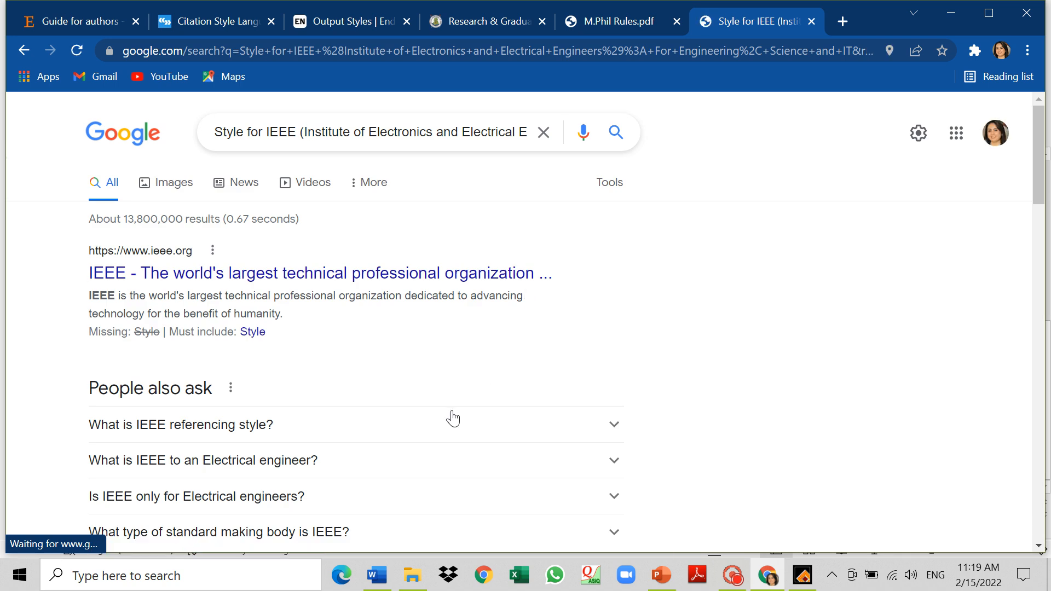
Expand the answer to "What is IEEE referencing style?" and open the Institute of Electrical and Electronics Engineers (IEEE) Examples result from libguides.wpi.edu.
left_click(445, 426)
scroll(447, 427, "down", 2)
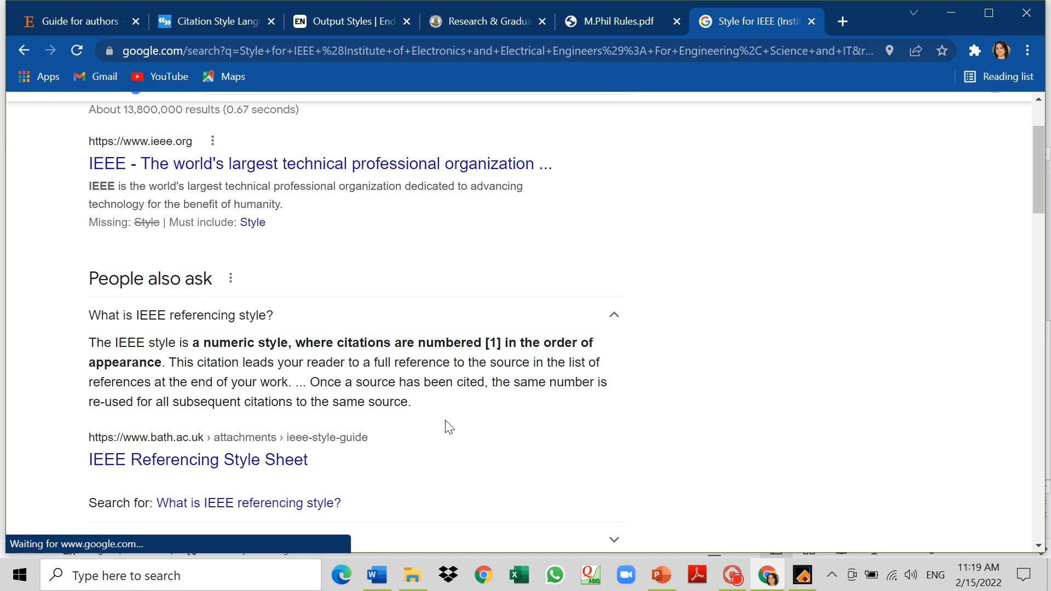
scroll(398, 440, "down", 2)
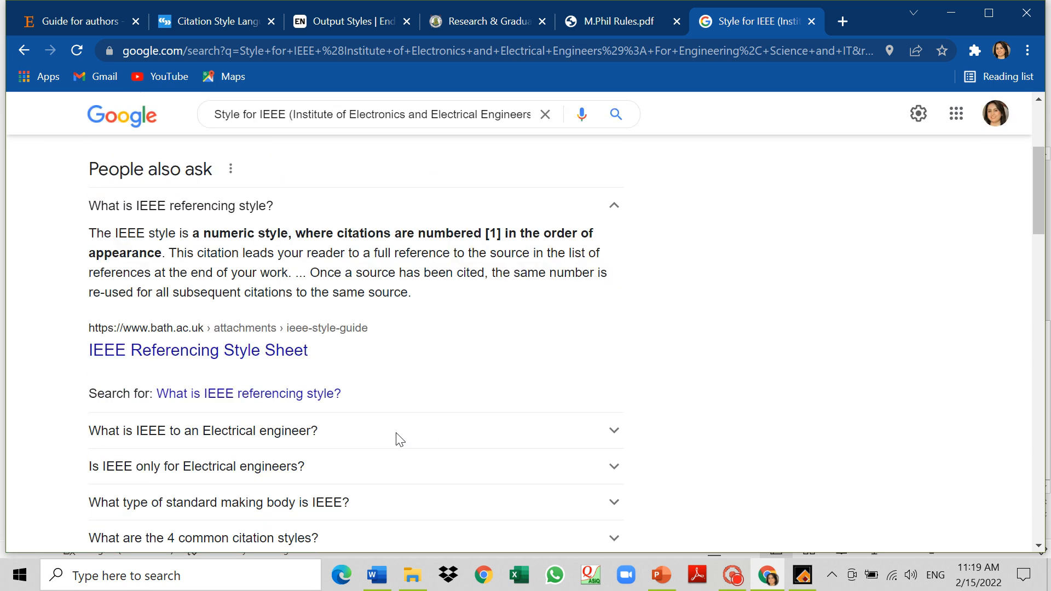
scroll(397, 440, "down", 6)
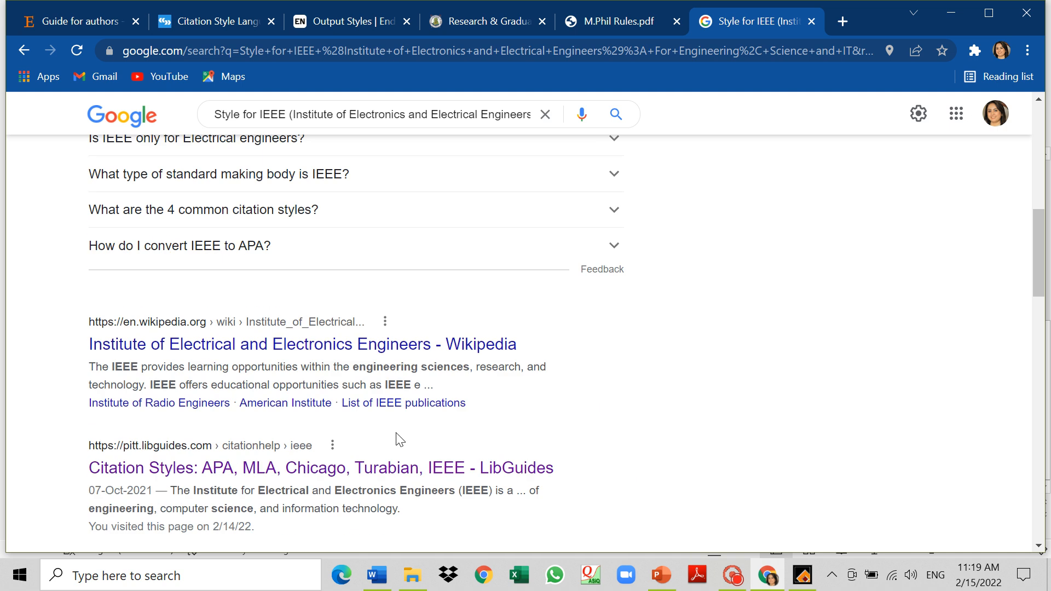
scroll(400, 439, "down", 4)
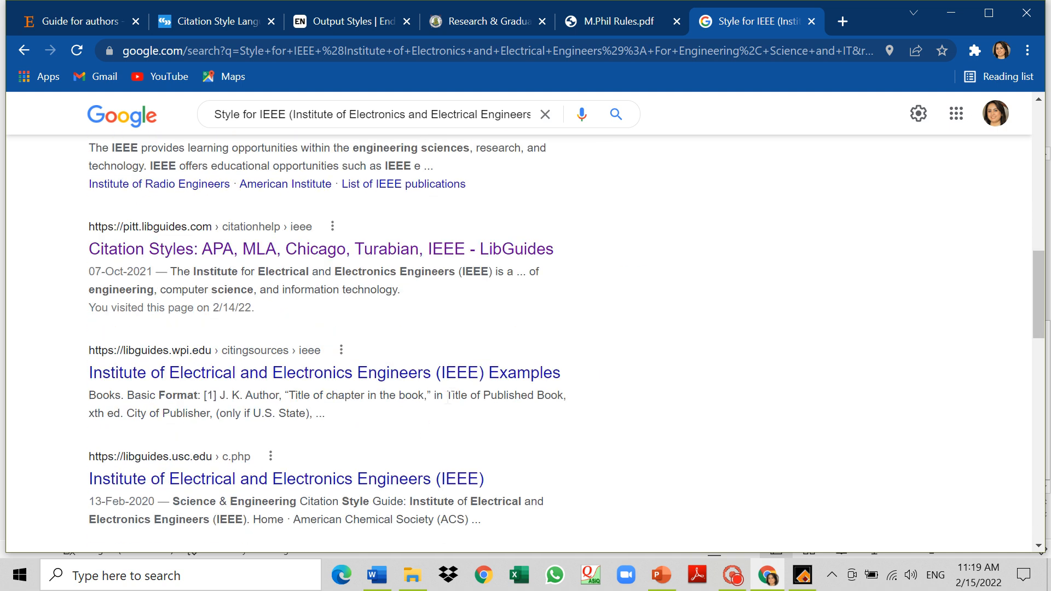
left_click(489, 377)
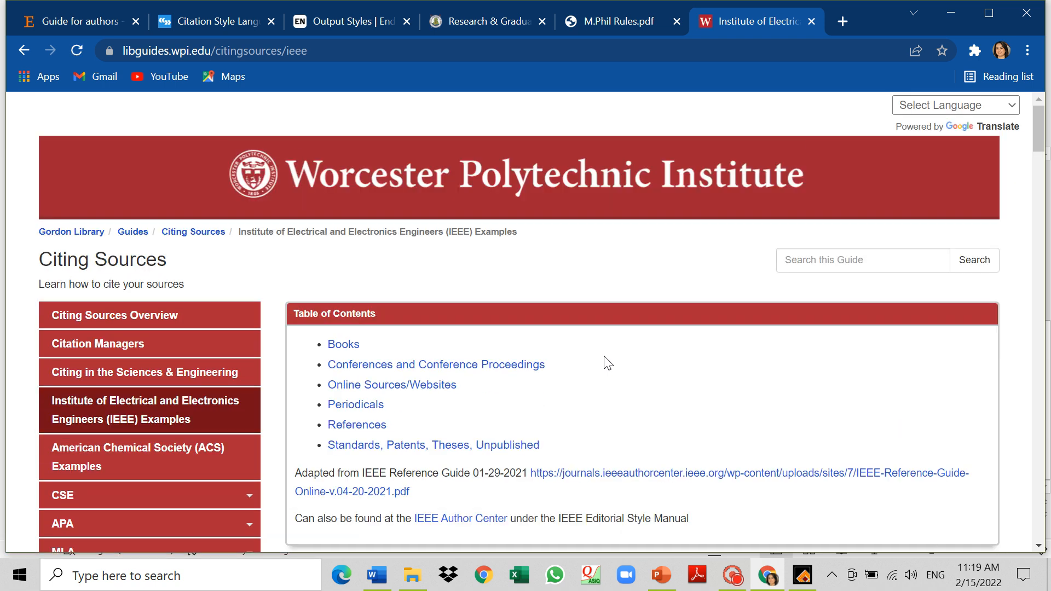
Examine the IEEE reference formats and examples for books, handbooks, reports, conference proceedings and online sources.
scroll(607, 363, "down", 2)
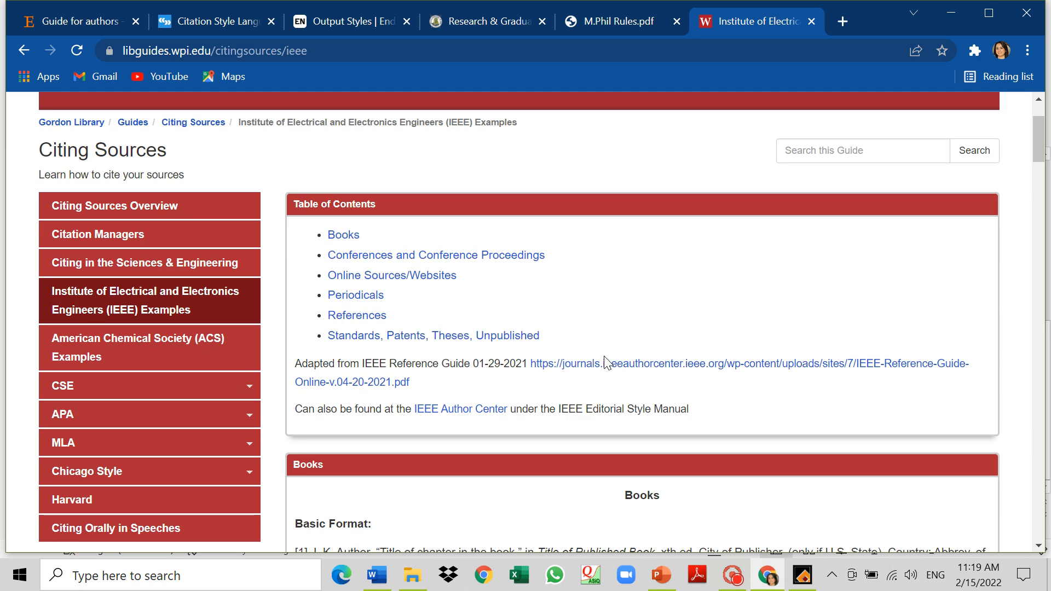
scroll(604, 361, "down", 2)
scroll(604, 361, "down", 5)
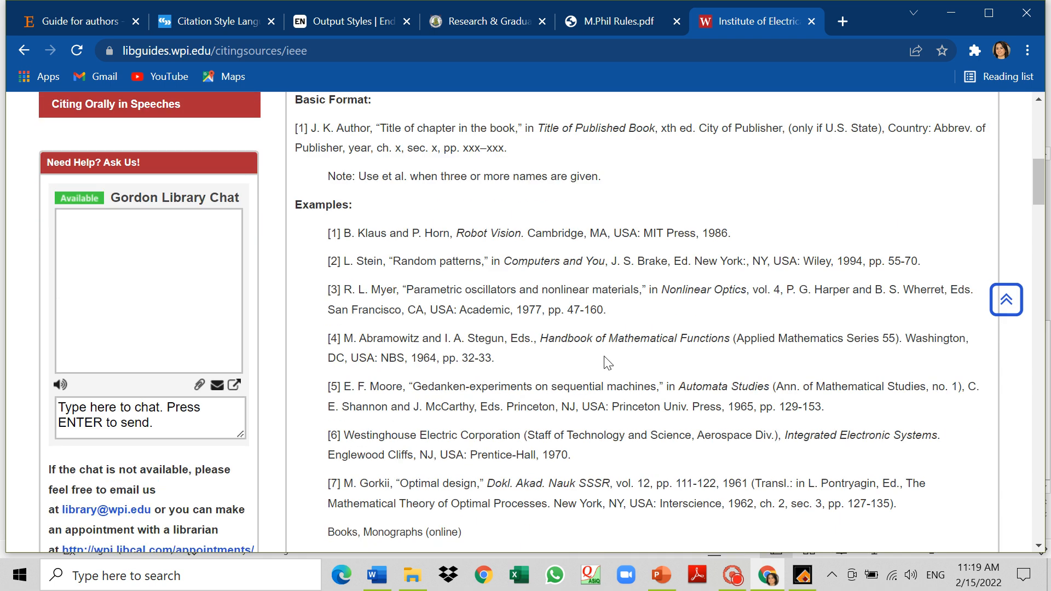
scroll(607, 363, "down", 4)
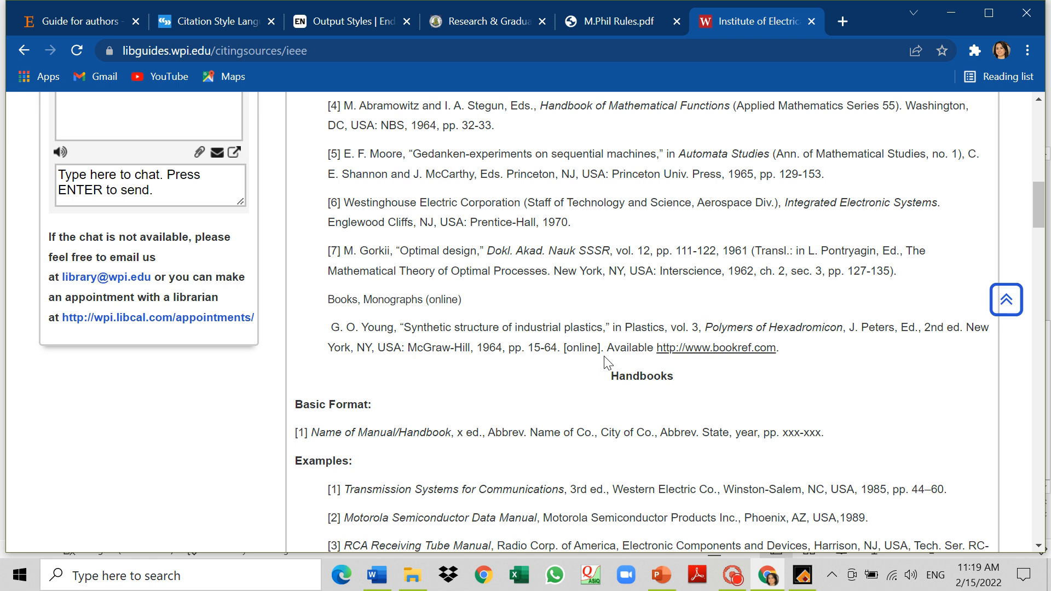
scroll(607, 363, "down", 15)
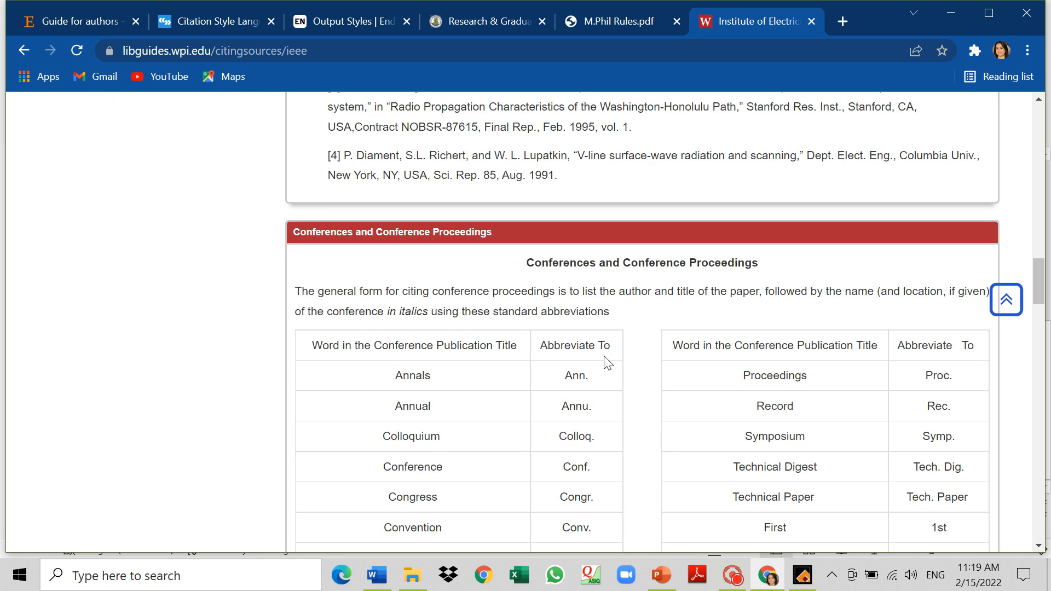
scroll(607, 363, "down", 10)
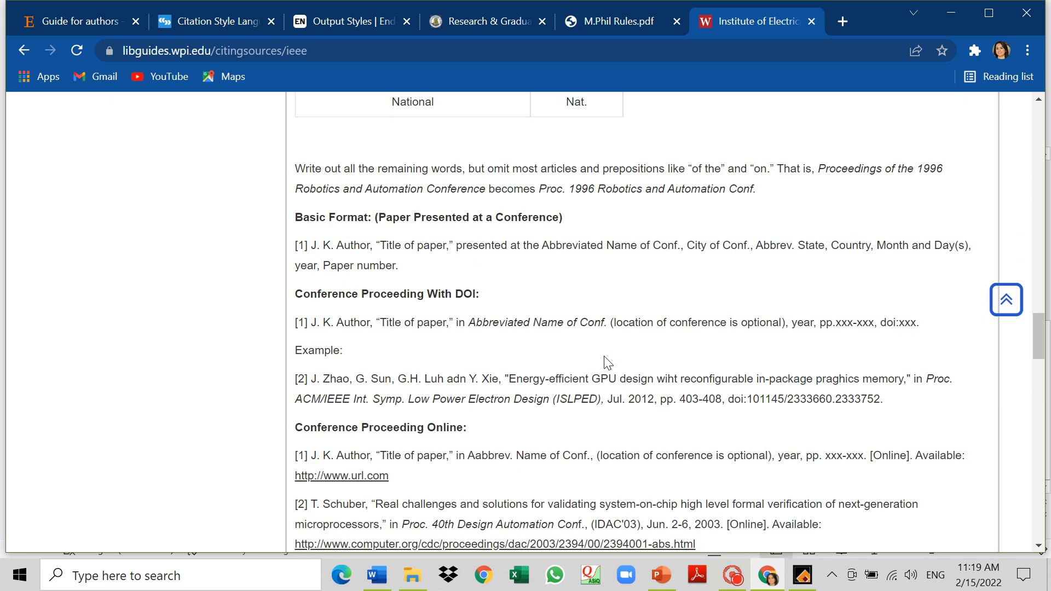
scroll(607, 363, "down", 4)
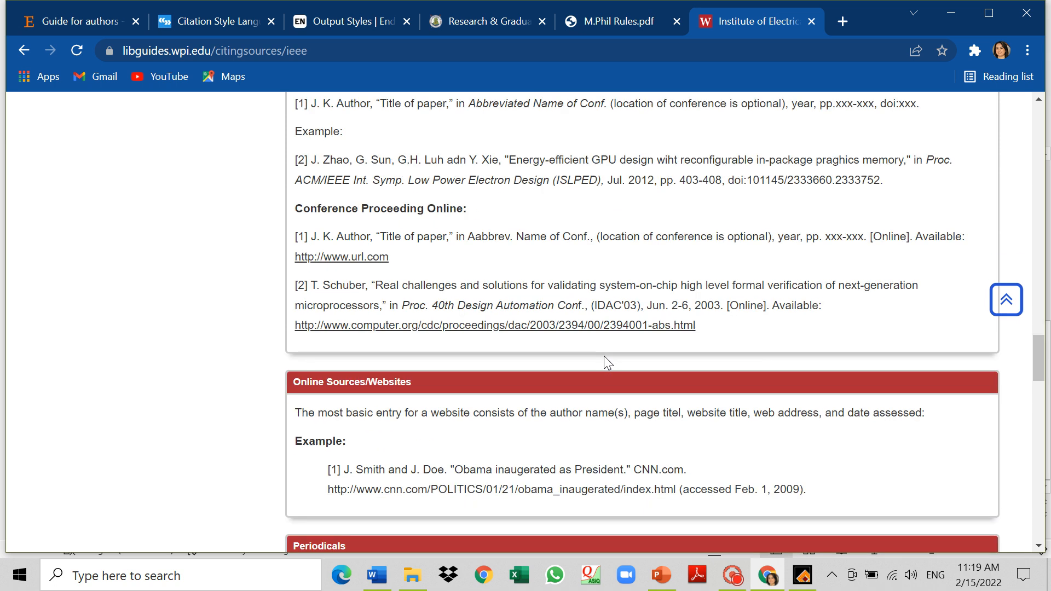
scroll(607, 362, "down", 4)
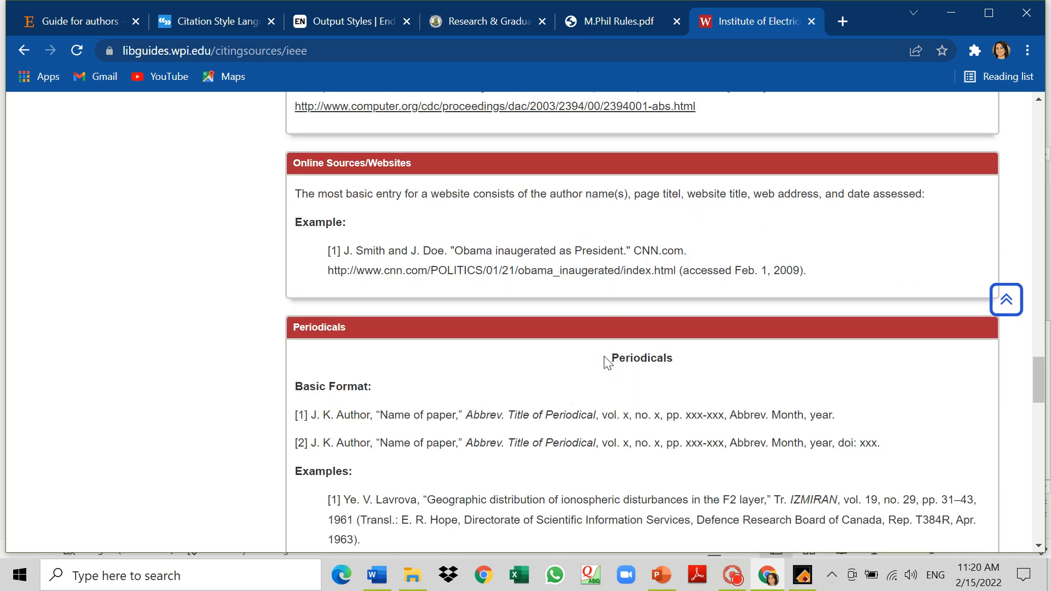
Examine the IEEE formats for periodicals, patents, standards, theses and unpublished works, then go back up to the Reports examples.
scroll(607, 363, "down", 2)
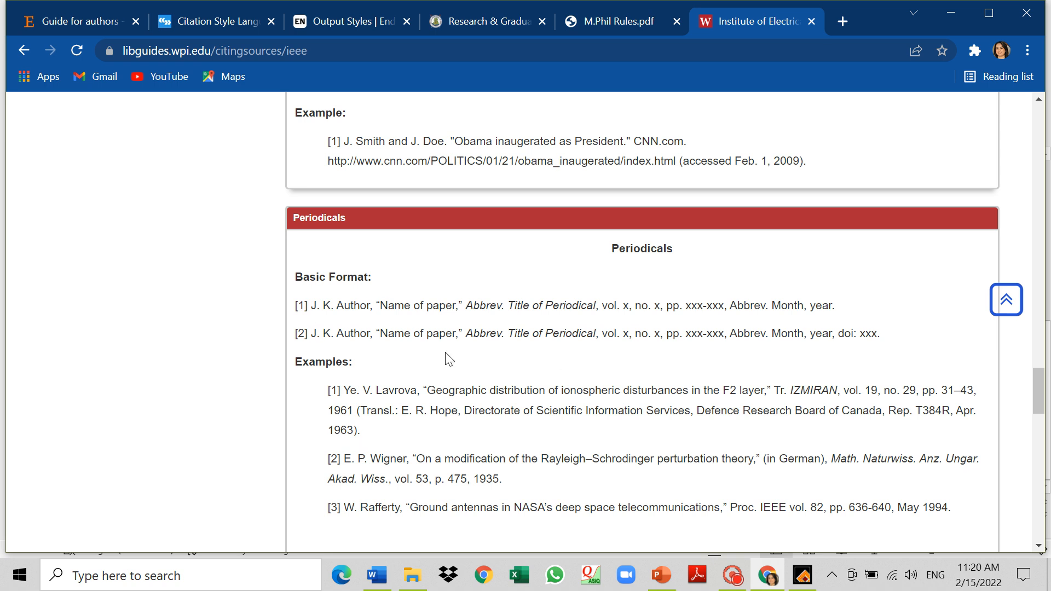
scroll(688, 405, "down", 4)
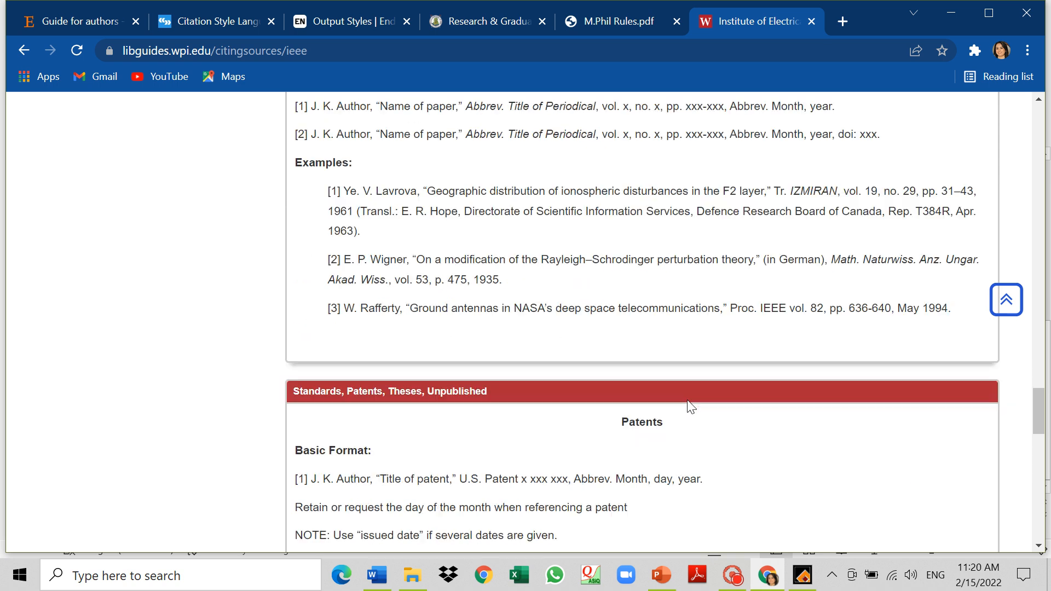
scroll(691, 406, "up", 4)
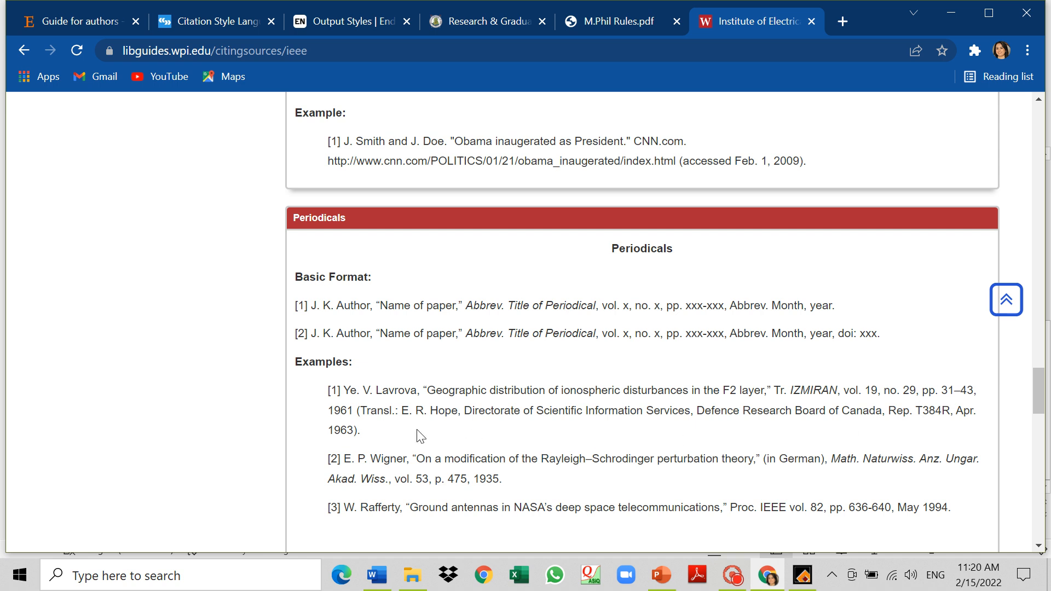
scroll(392, 422, "down", 12)
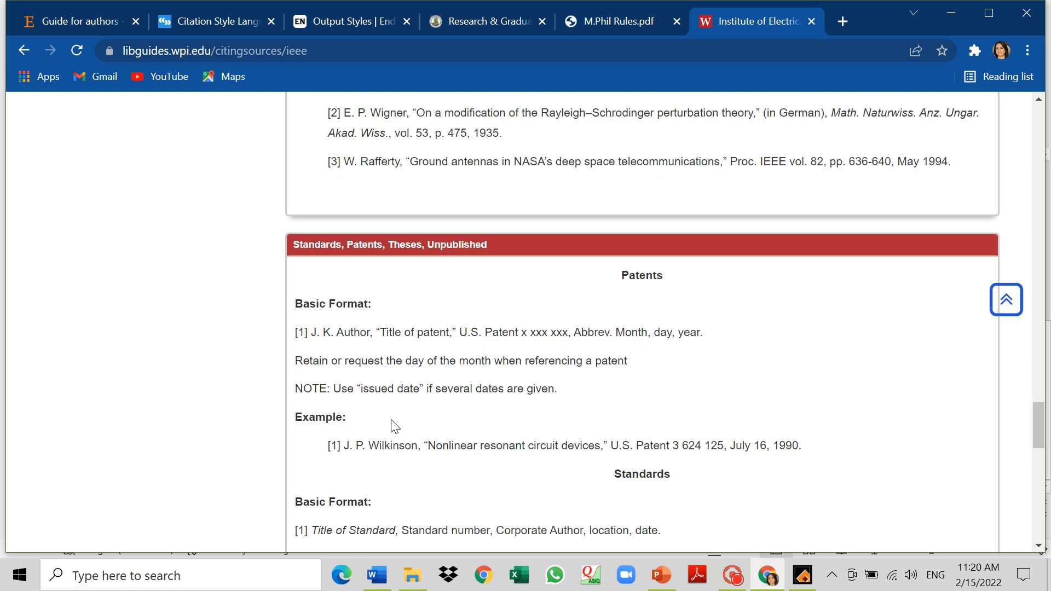
scroll(391, 425, "down", 4)
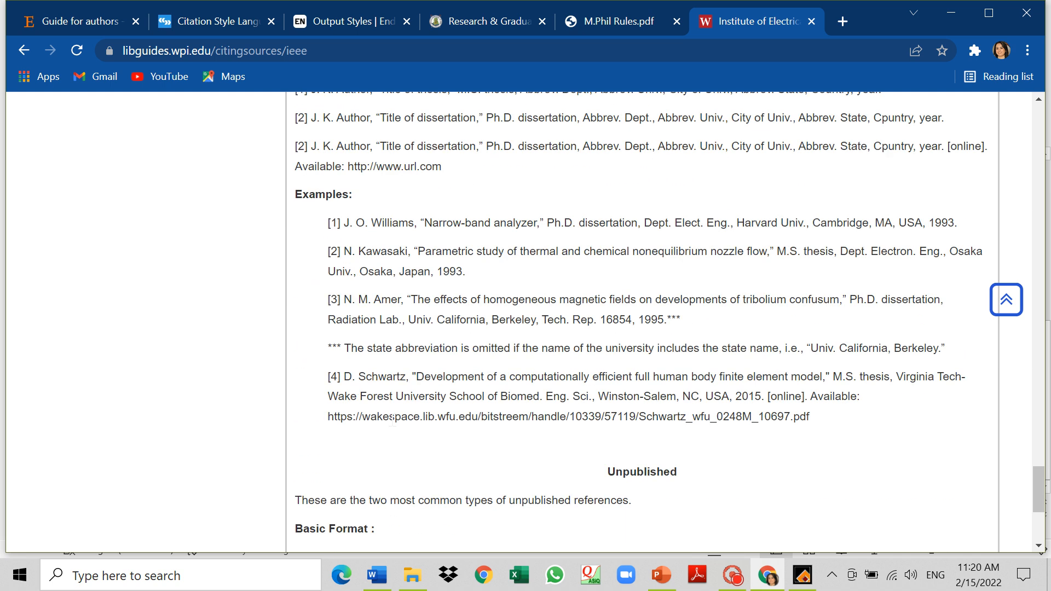
scroll(392, 419, "down", 5)
scroll(391, 419, "up", 16)
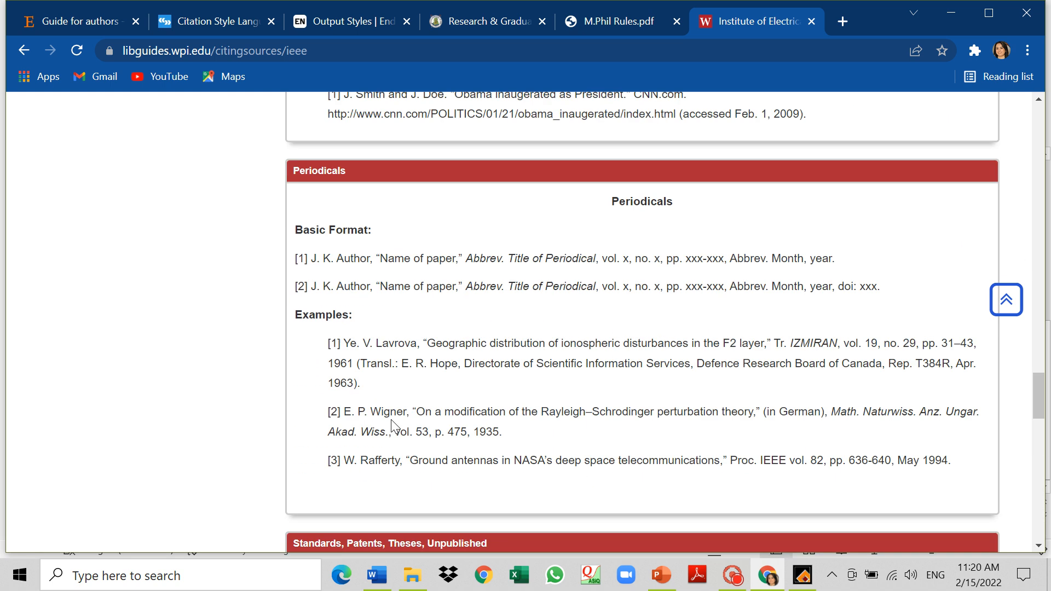
scroll(391, 419, "up", 8)
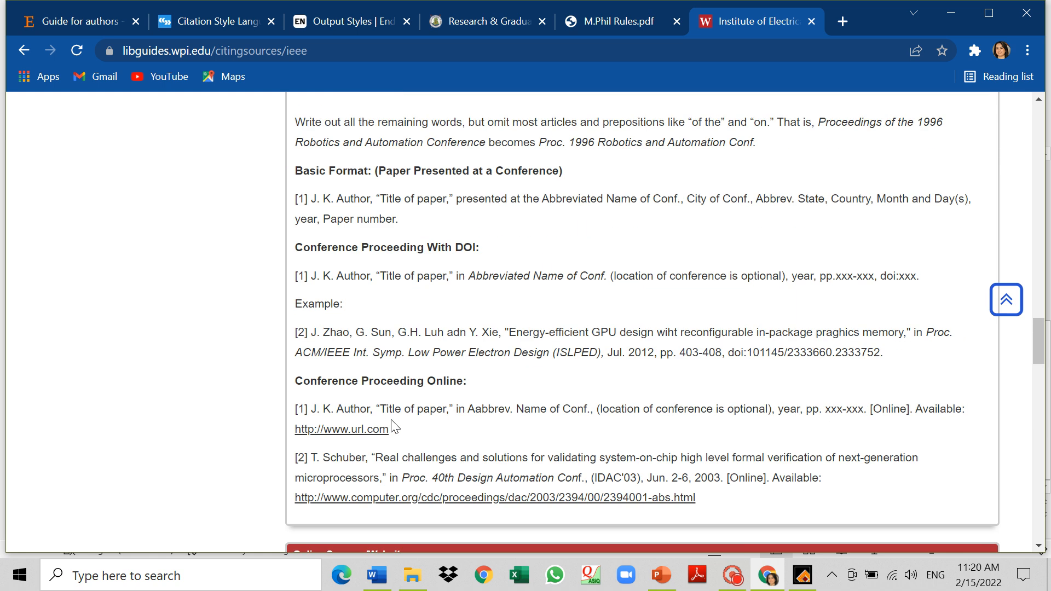
scroll(392, 425, "up", 18)
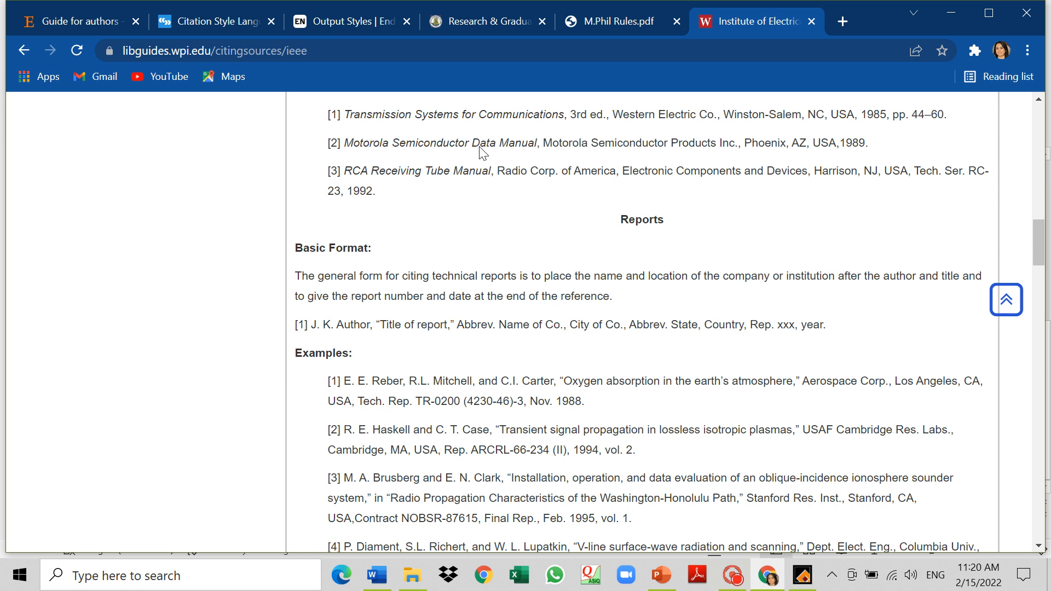
left_click(736, 579)
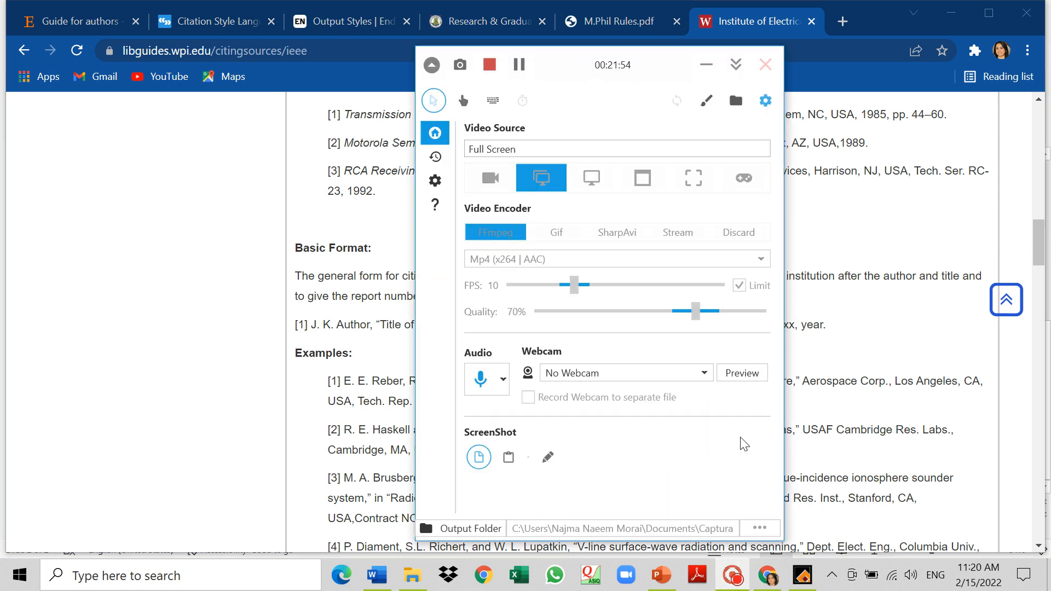